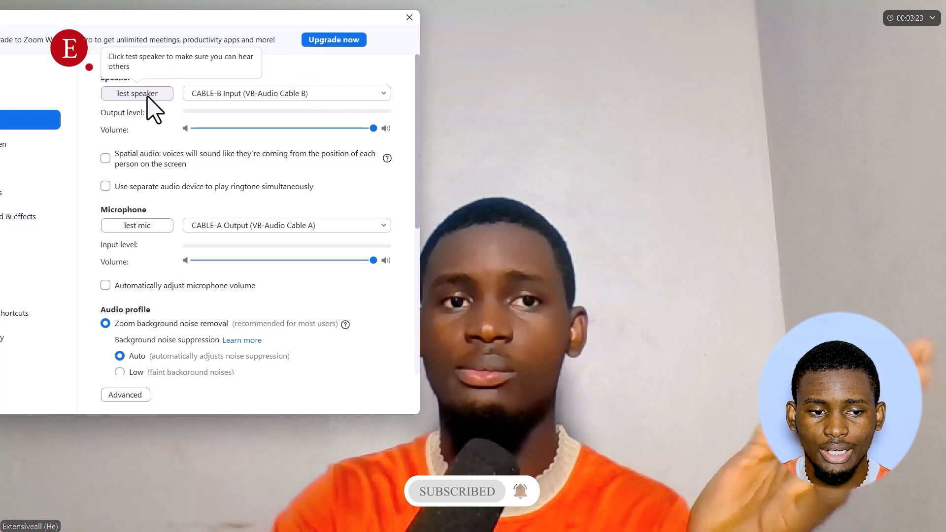
Step: Bring OBS Studio up behind the Zoom audio settings, then play and stop the speaker test on CABLE-B Input
key("super")
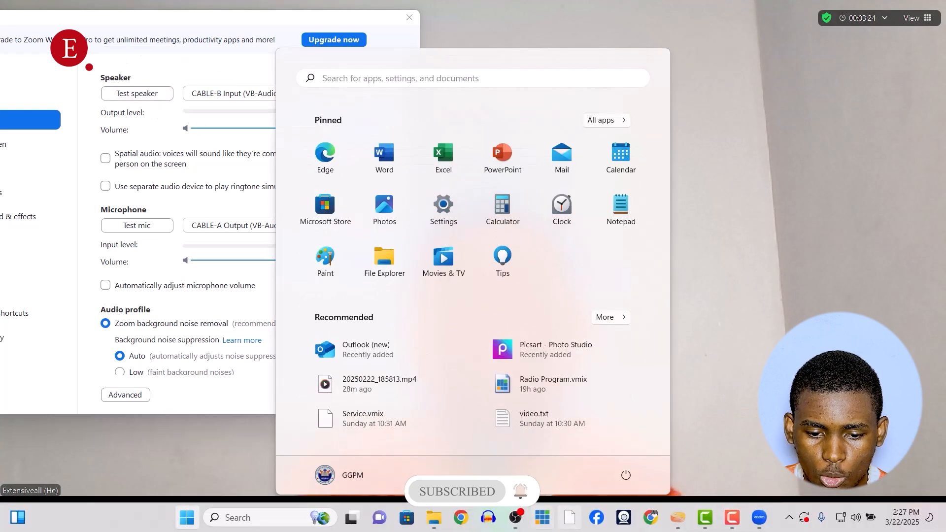
left_click(516, 518)
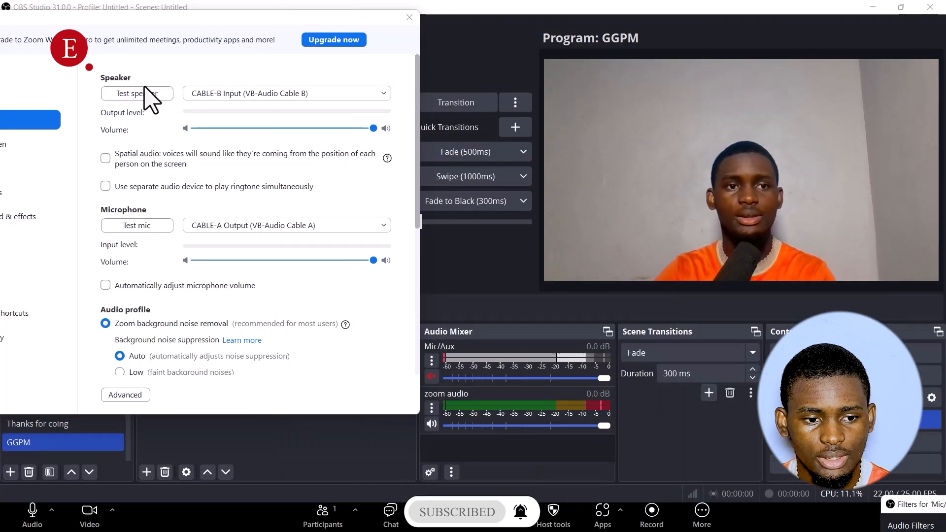
left_click(149, 98)
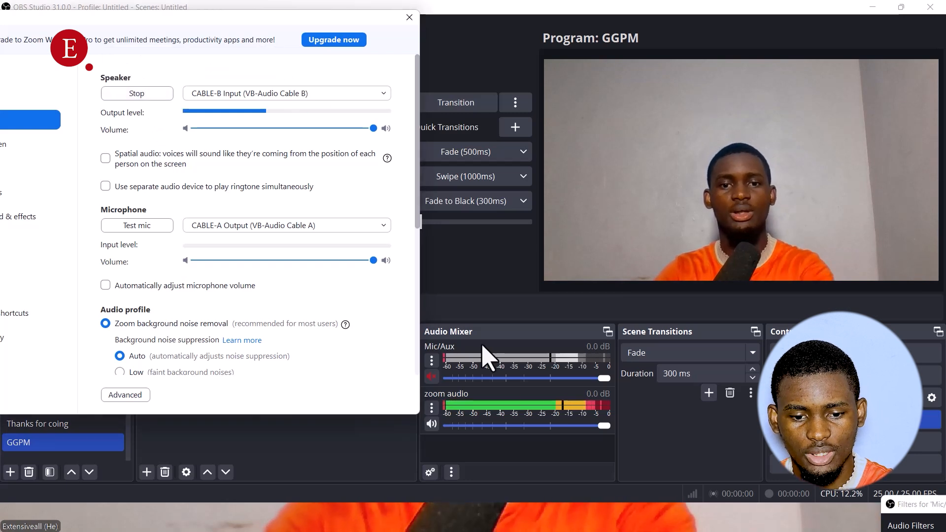
left_click(136, 95)
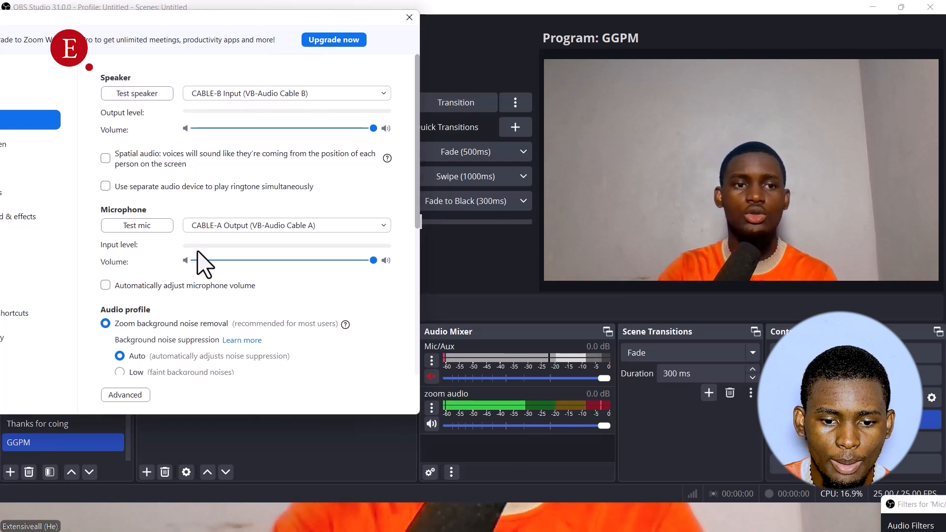
Step: Unmute Mic/Aux in the audio mixer to check Zoom's microphone input level, then mute it again
left_click(431, 377)
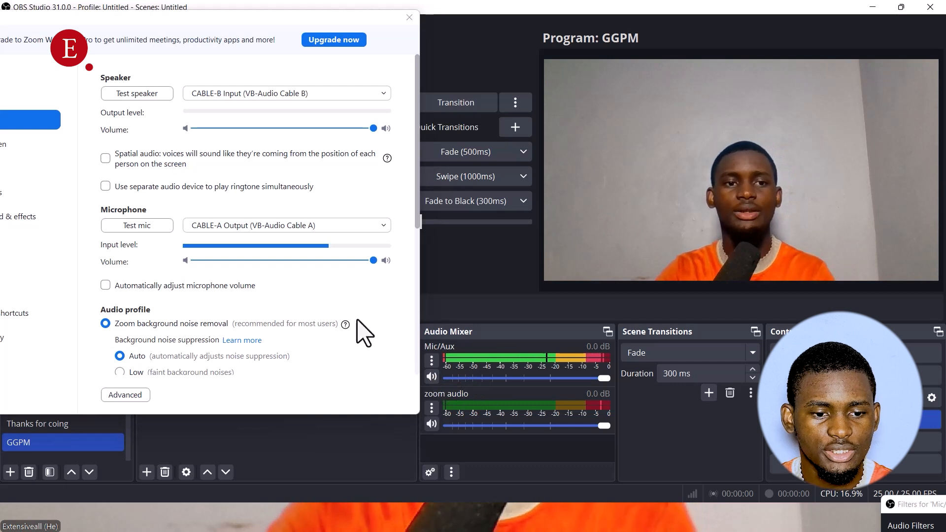
left_click(431, 377)
left_click_drag(905, 506, 687, 90)
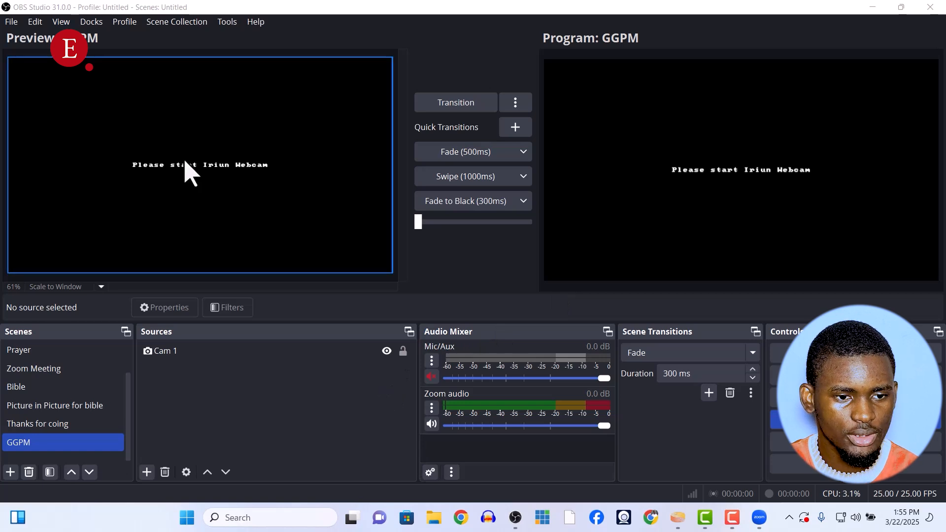
left_click(759, 517)
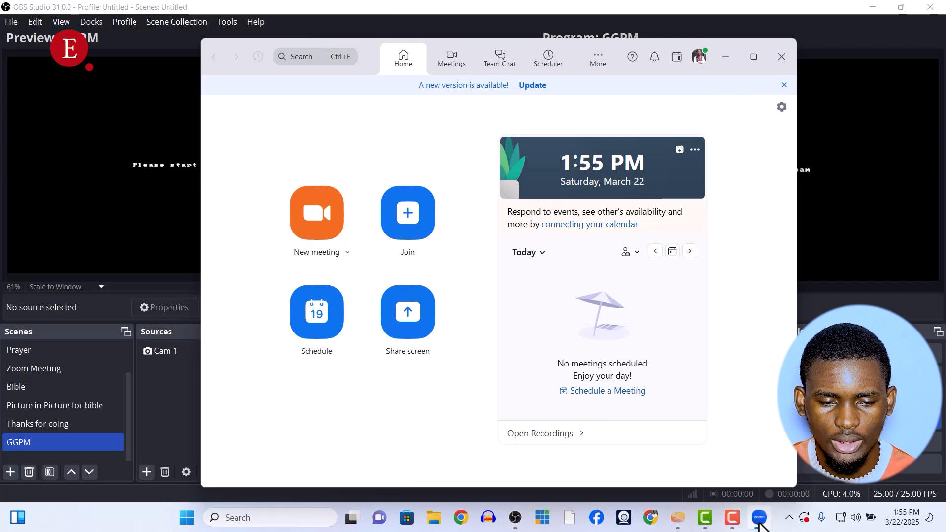
left_click(760, 524)
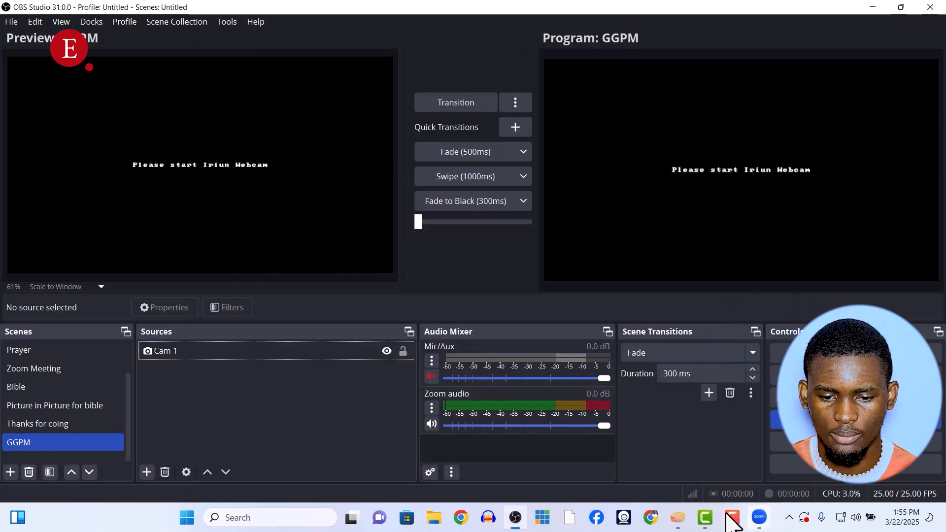
Step: Switch to Chrome, search for "virtual audio cable a b download" and open the VB-Audio Virtual Cable page
left_click(650, 518)
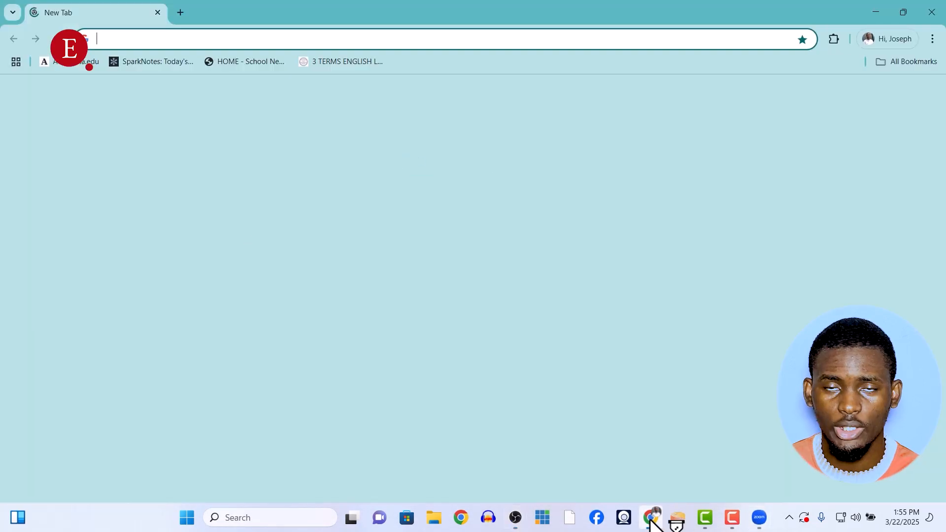
type("vi")
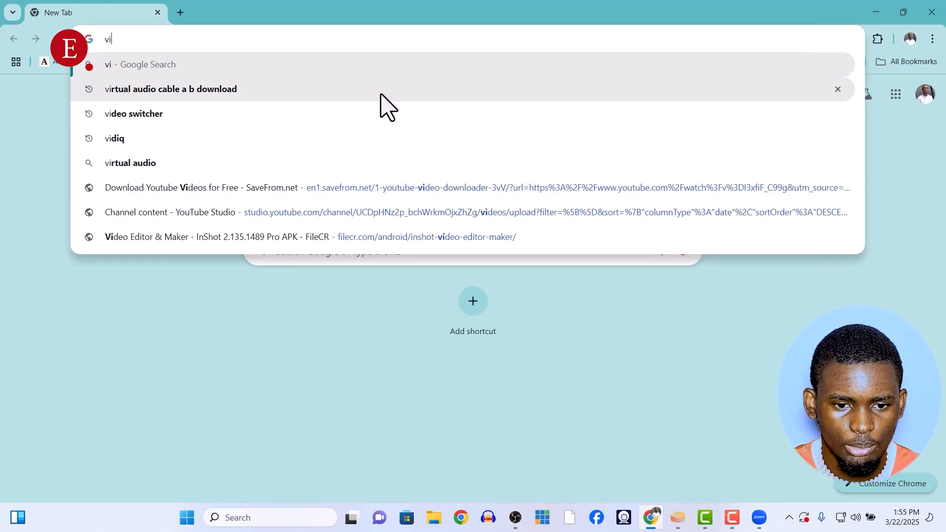
left_click(387, 98)
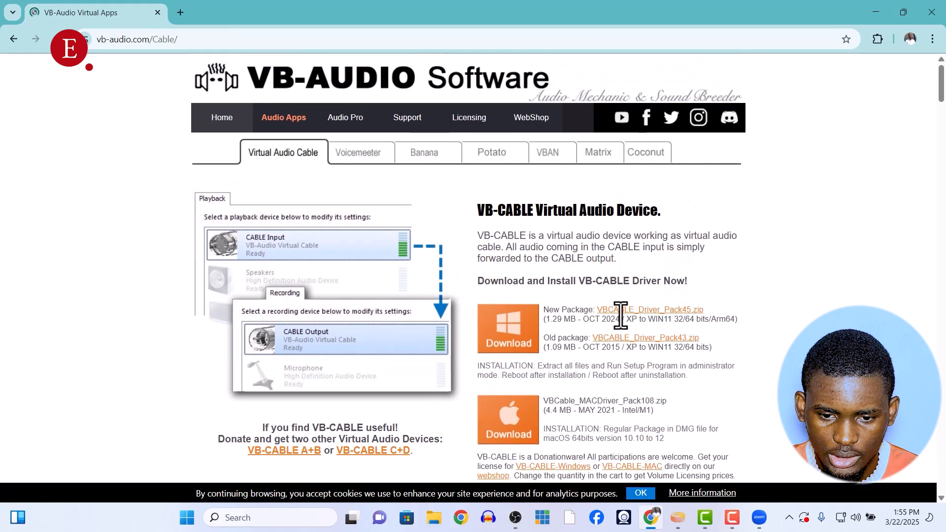
Step: Go to the VB-CABLE A+B section and open the web shop page for the VB-Cable A+B Windows download
scroll(542, 340, "down", 3)
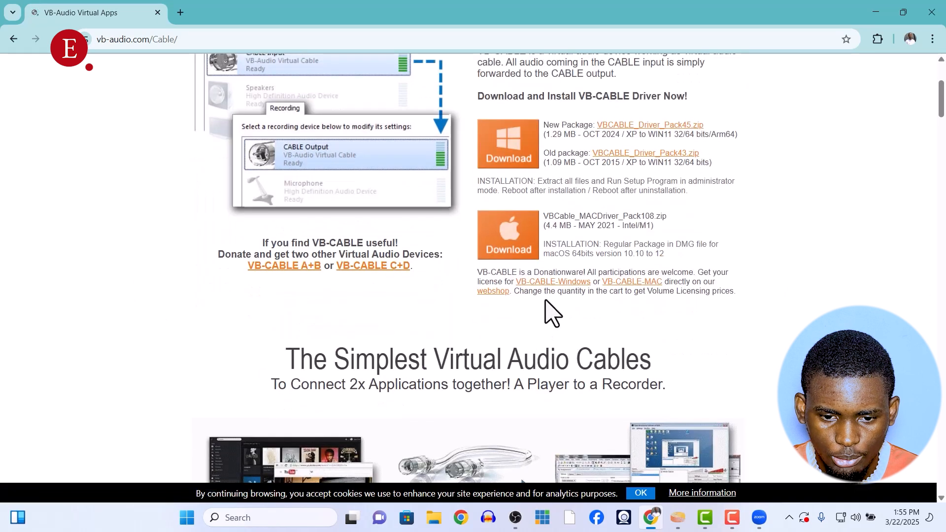
left_click(286, 269)
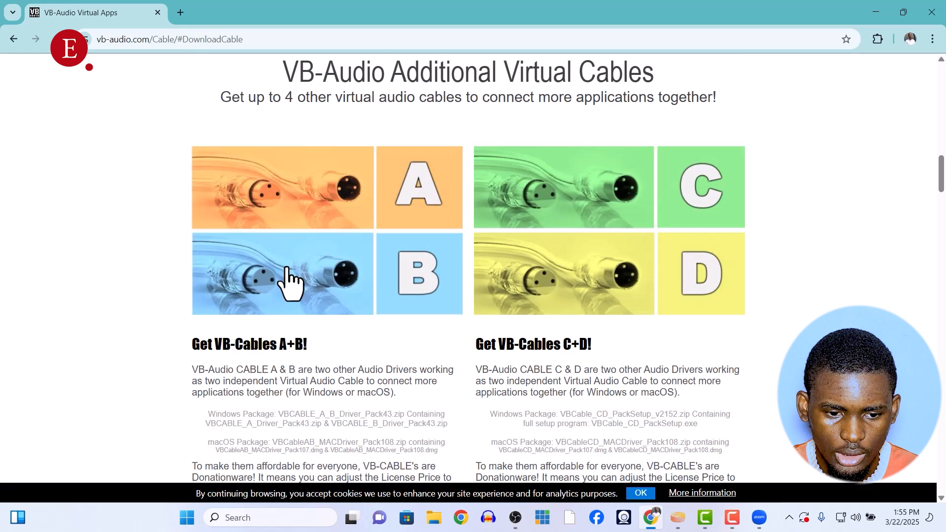
scroll(281, 266, "down", 3)
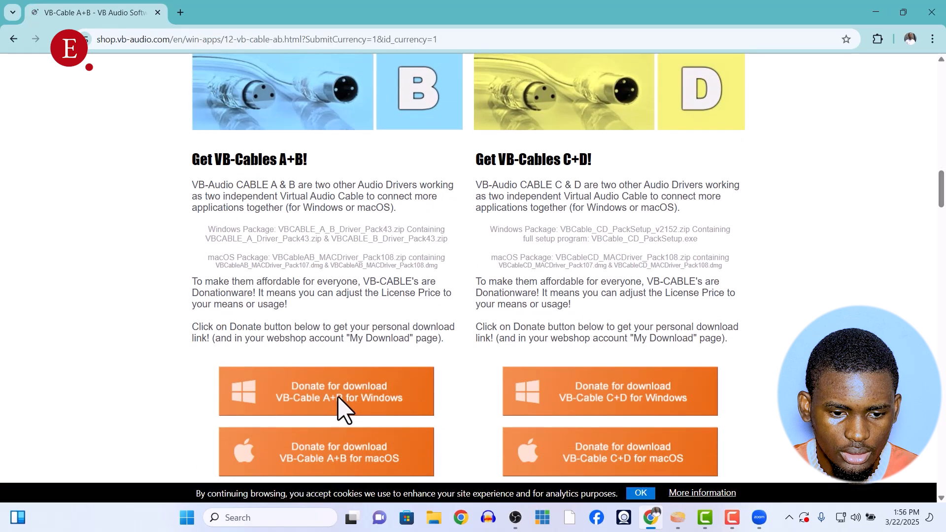
scroll(338, 407, "down", 2)
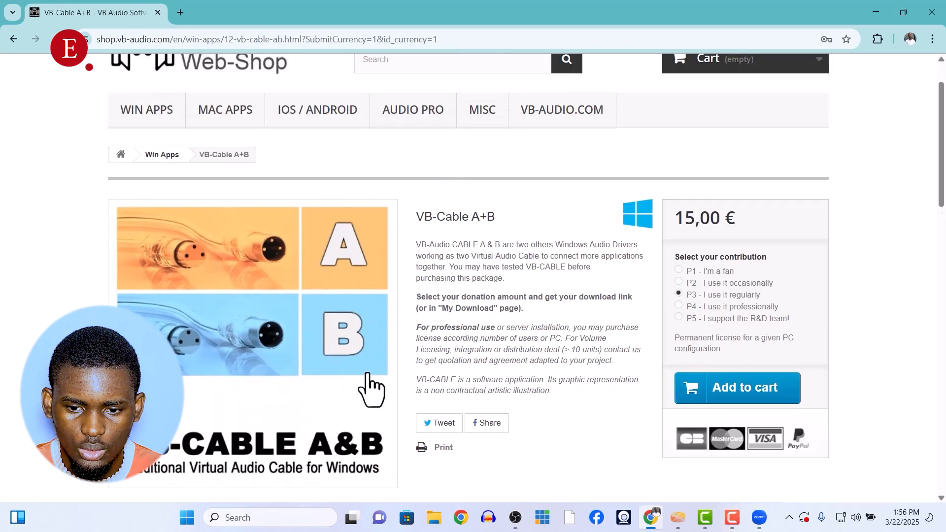
Step: Select the "P1 - I'm a fan" contribution for VB-Cable A+B, add it to the cart and review the order summary
left_click(678, 270)
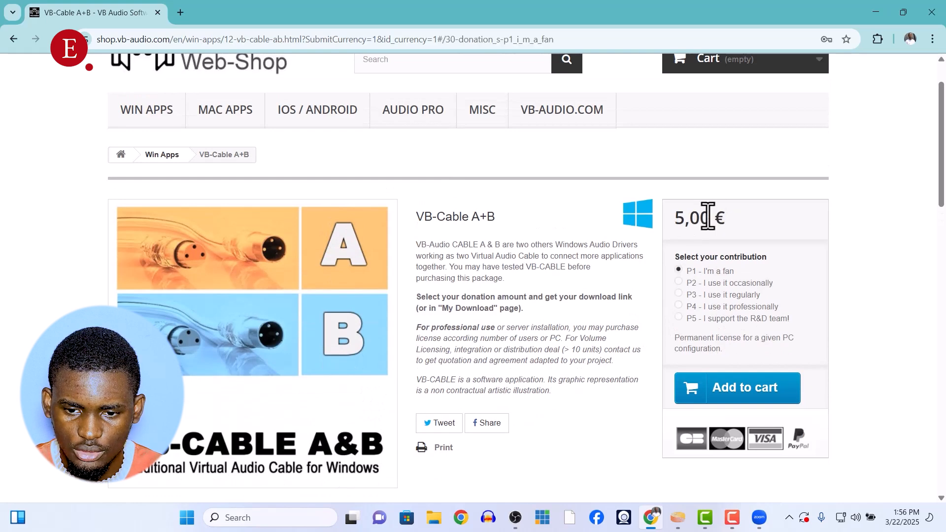
left_click(730, 392)
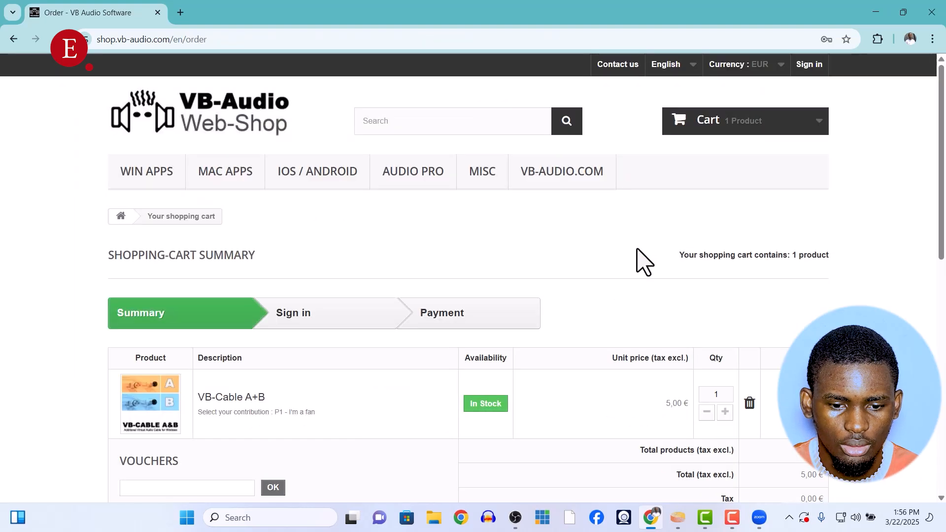
scroll(636, 261, "down", 5)
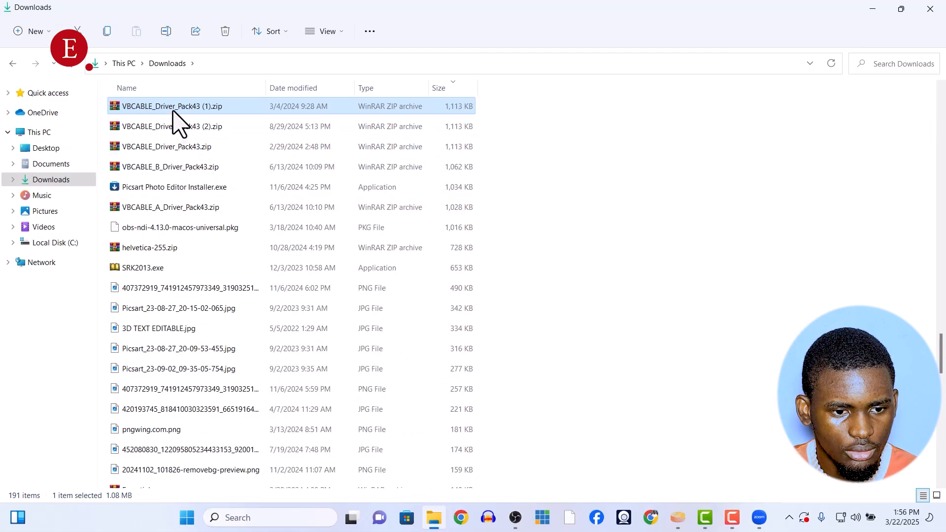
Step: Locate the VBCABLE A, VBCABLE B and standard VBCABLE driver archives in the Downloads folder in File Explorer
left_click(198, 166)
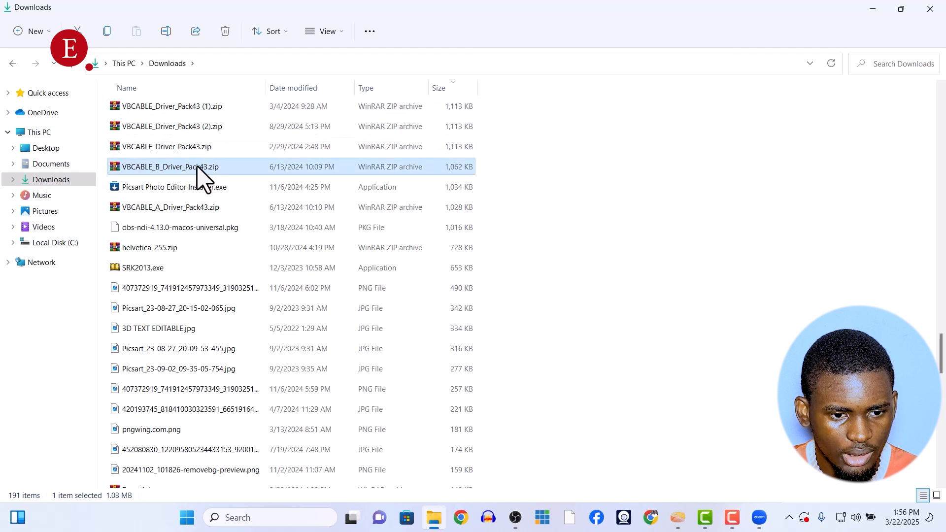
left_click(200, 207)
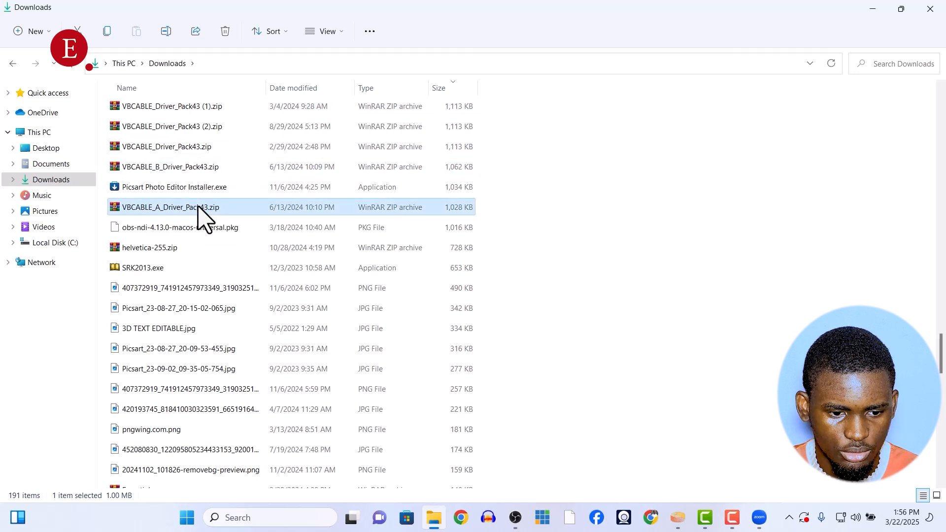
left_click(186, 130)
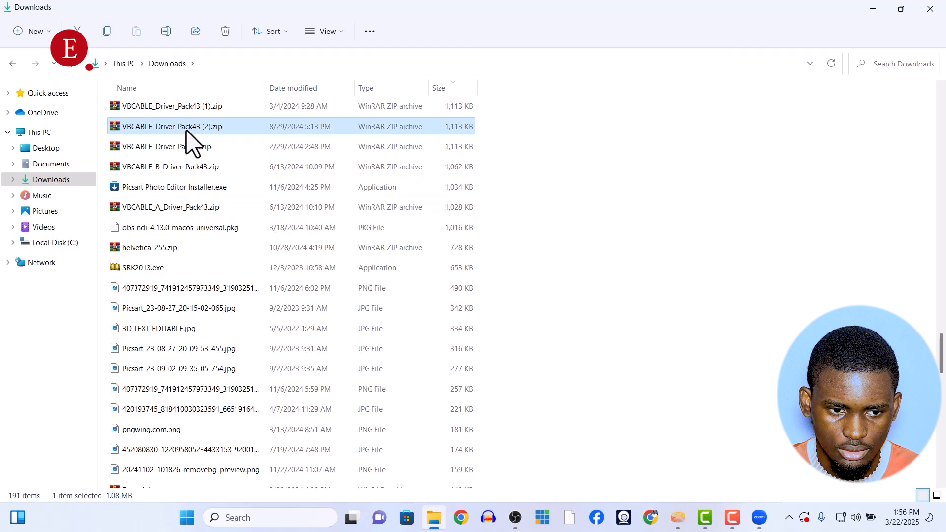
left_click(190, 207)
right_click(190, 207)
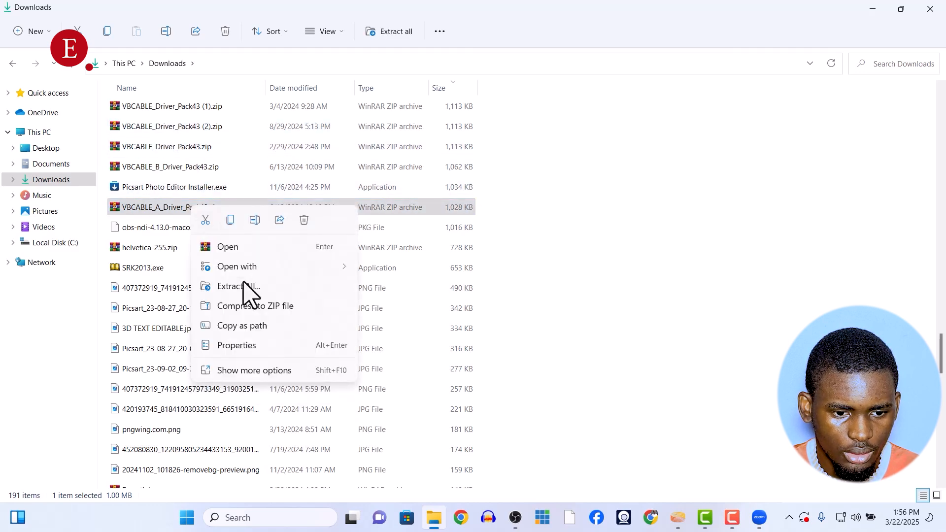
left_click(278, 289)
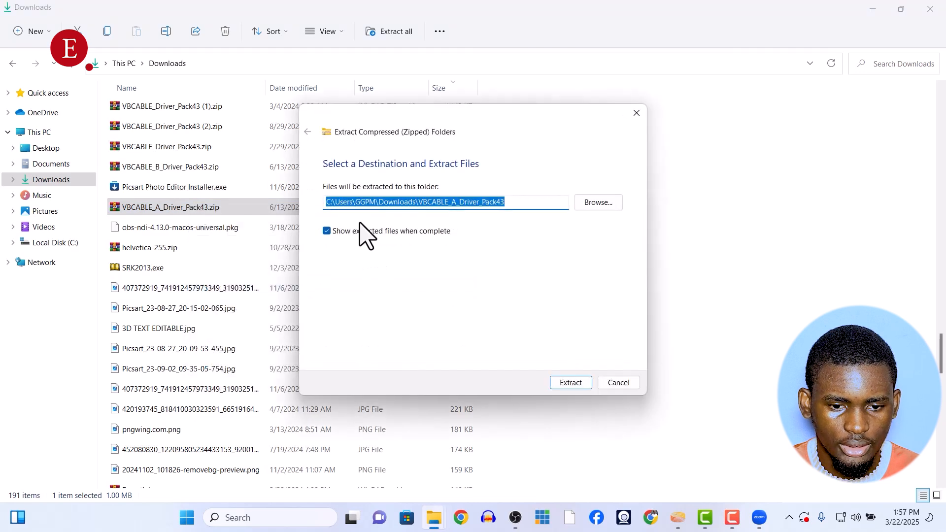
left_click(606, 384)
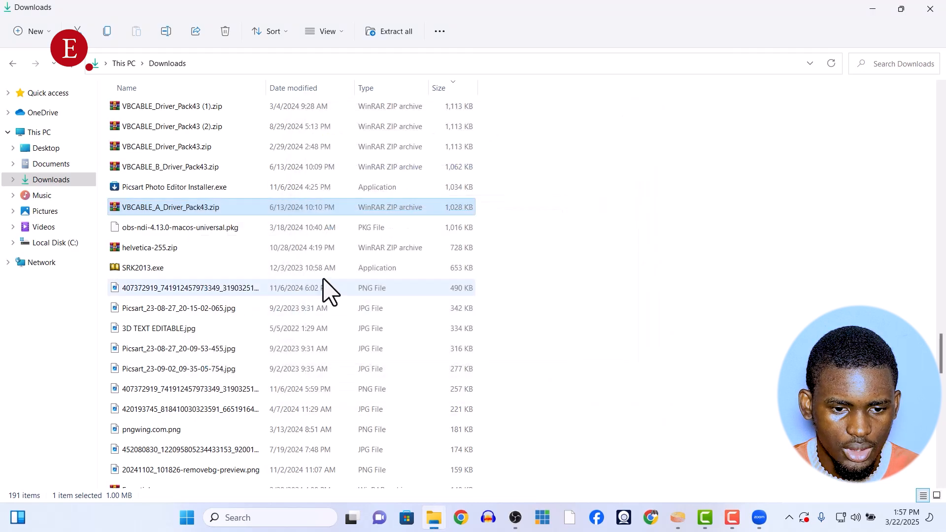
Step: Extract VBCABLE_A_Driver_Pack43.zip with WinRAR into its own VBCABLE_A_Driver_Pack43 folder, replacing all existing files
right_click(309, 207)
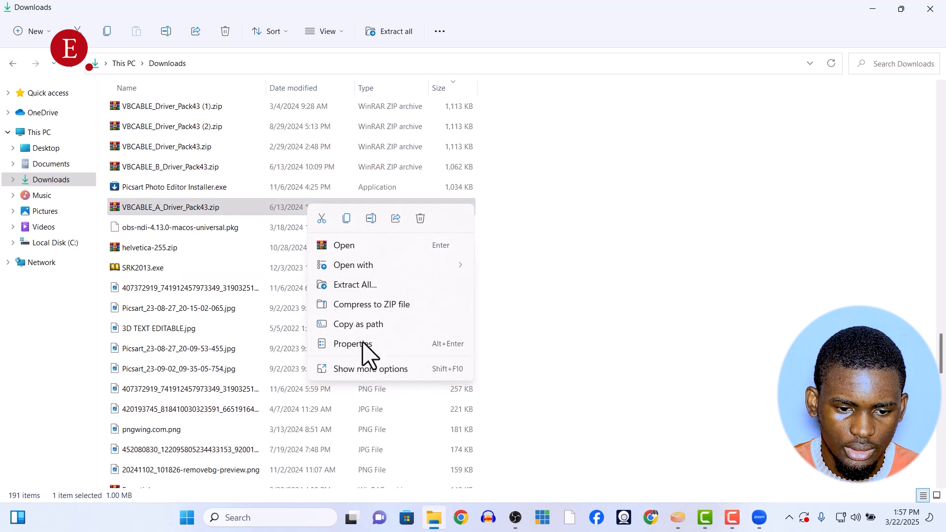
left_click(363, 370)
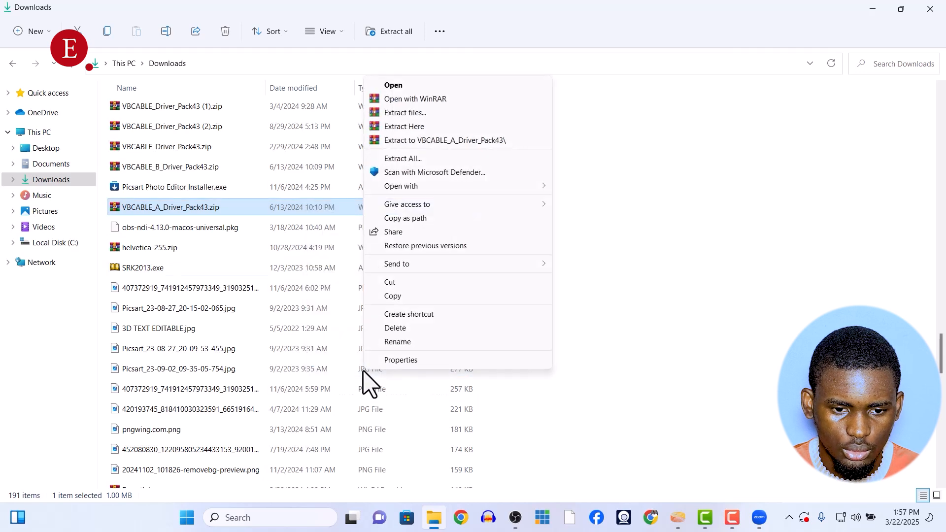
left_click(440, 142)
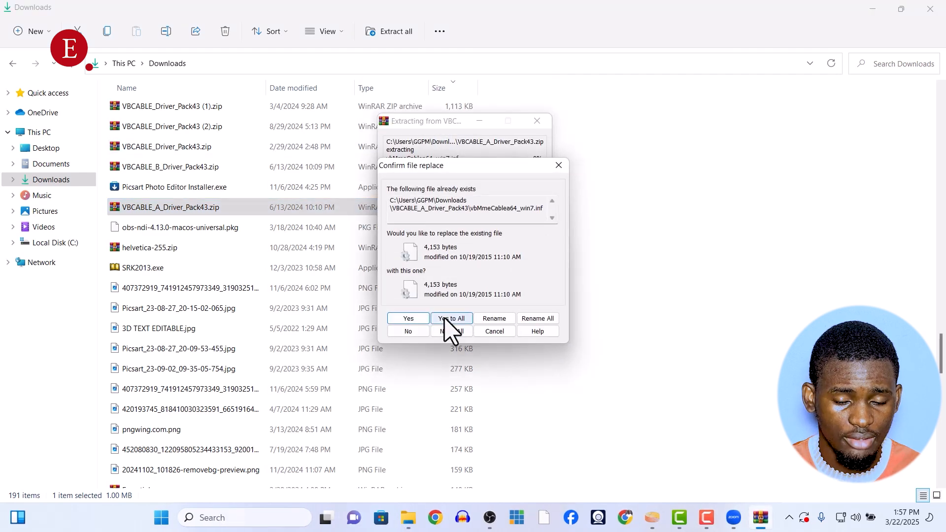
left_click(445, 318)
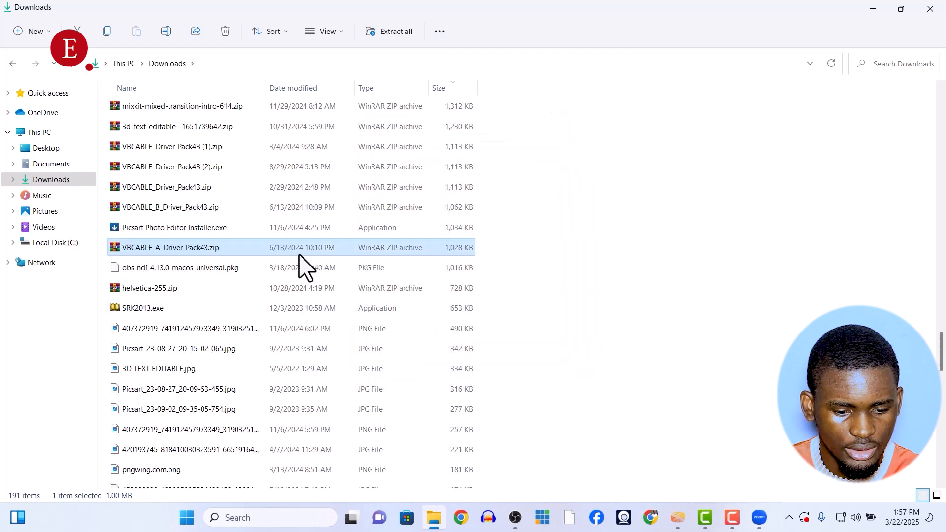
Step: Extract all files from VBCABLE_B_Driver_Pack43.zip into the VBCABLE_B_Driver_Pack43 folder in Downloads, replacing the files in the destination
right_click(275, 210)
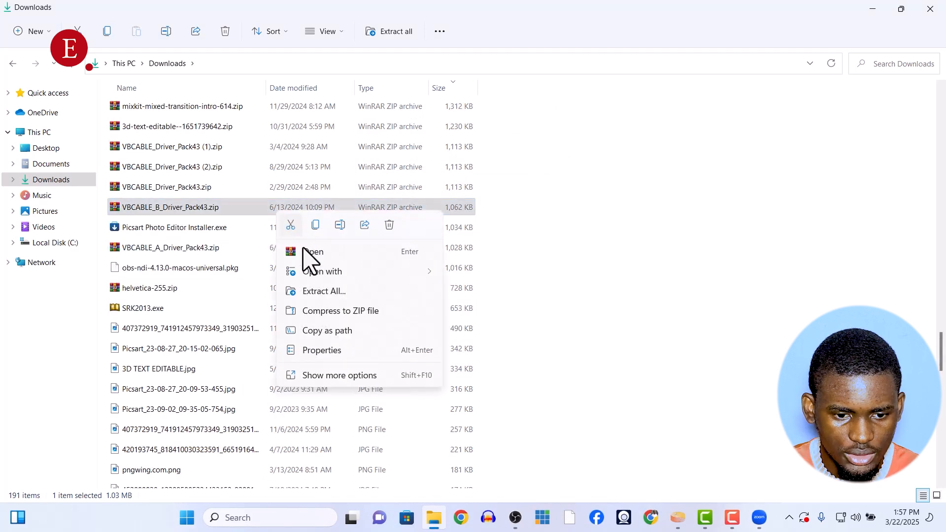
left_click(324, 292)
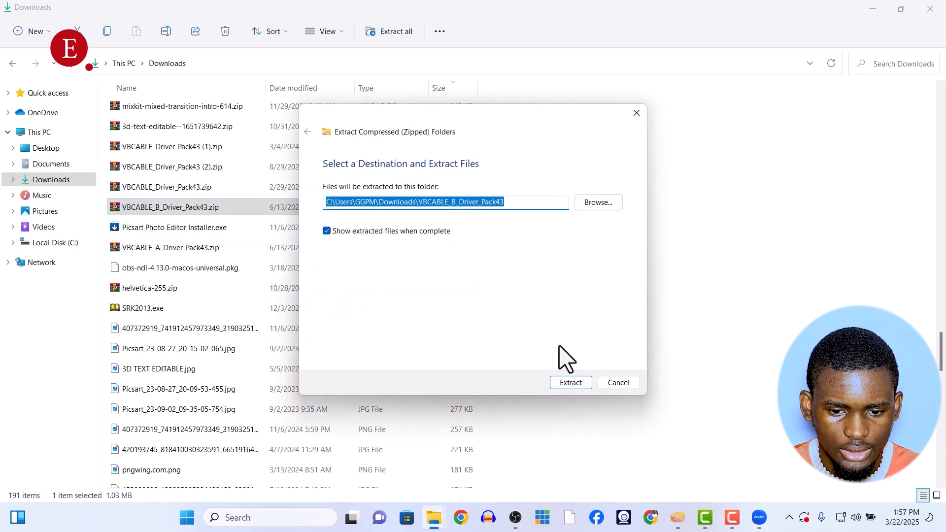
left_click(571, 383)
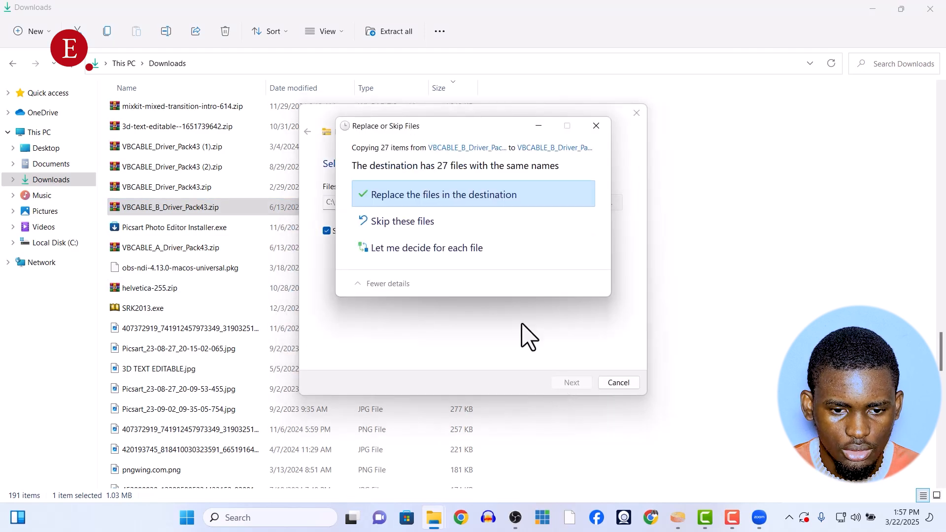
left_click(439, 197)
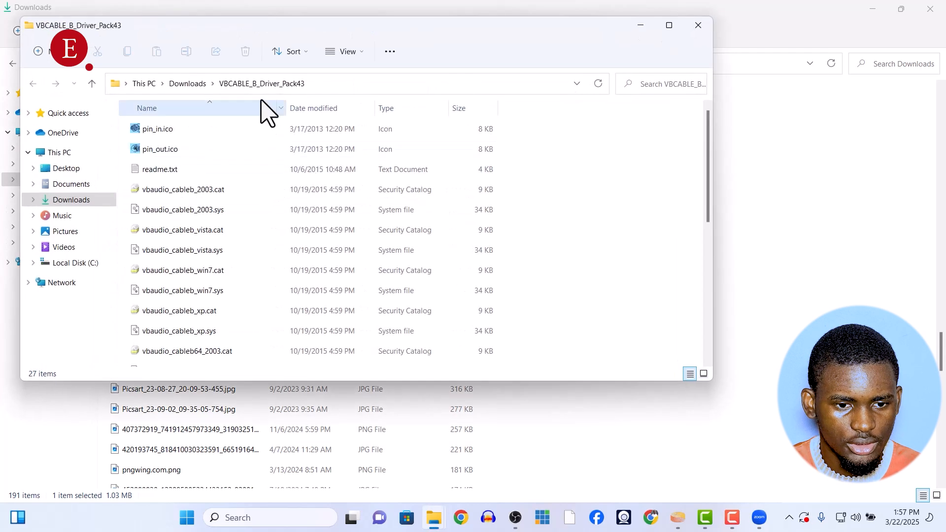
Step: Run VBCABLE_Setup_x64.exe from the extracted VBCABLE_B_Driver_Pack43 folder as administrator
scroll(258, 207, "down", 5)
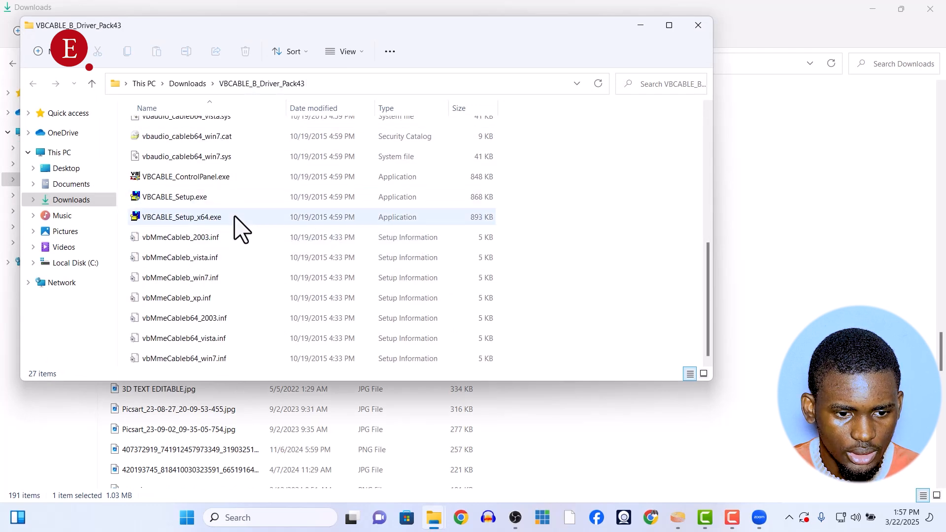
right_click(276, 220)
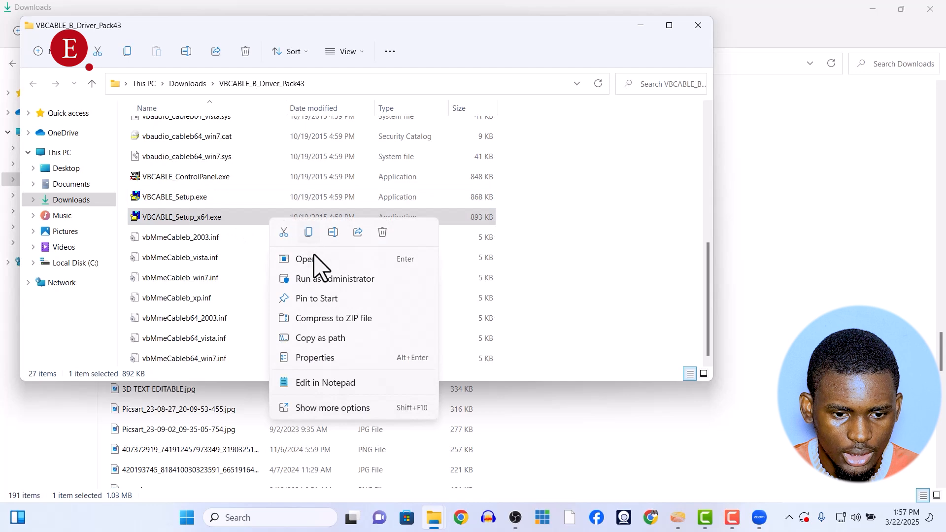
left_click(326, 279)
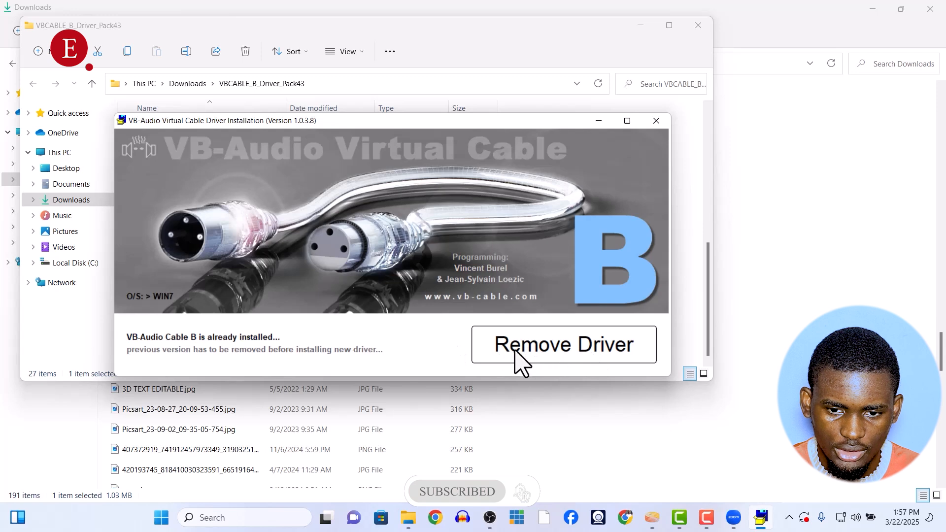
Step: Close the Cable B installer and its folder window, and locate the extracted VBCABLE_A_Driver_Pack43 folder in Downloads
left_click(656, 121)
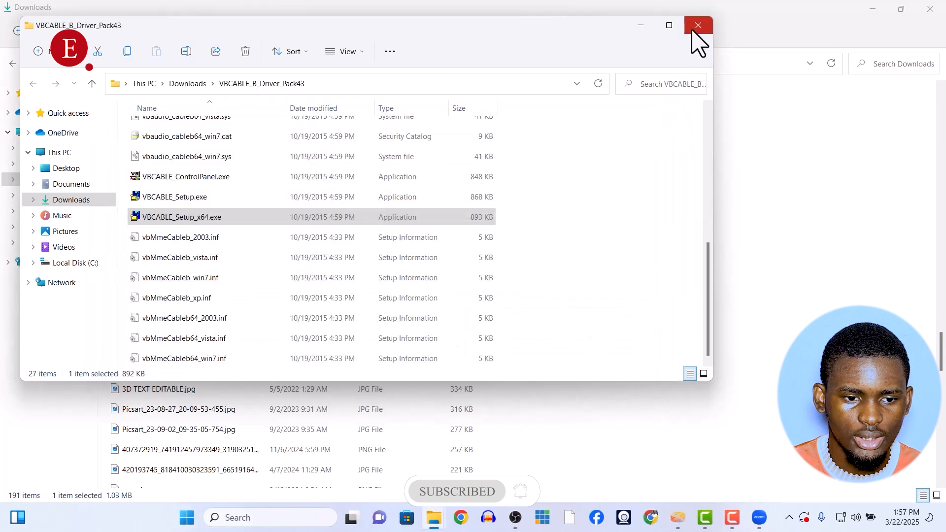
left_click(698, 25)
scroll(291, 316, "down", 15)
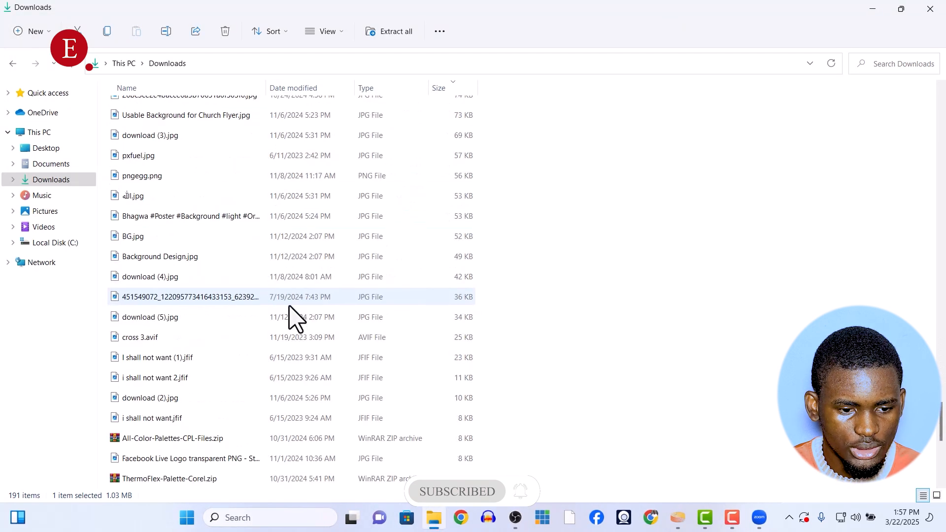
left_click(291, 310)
key("v")
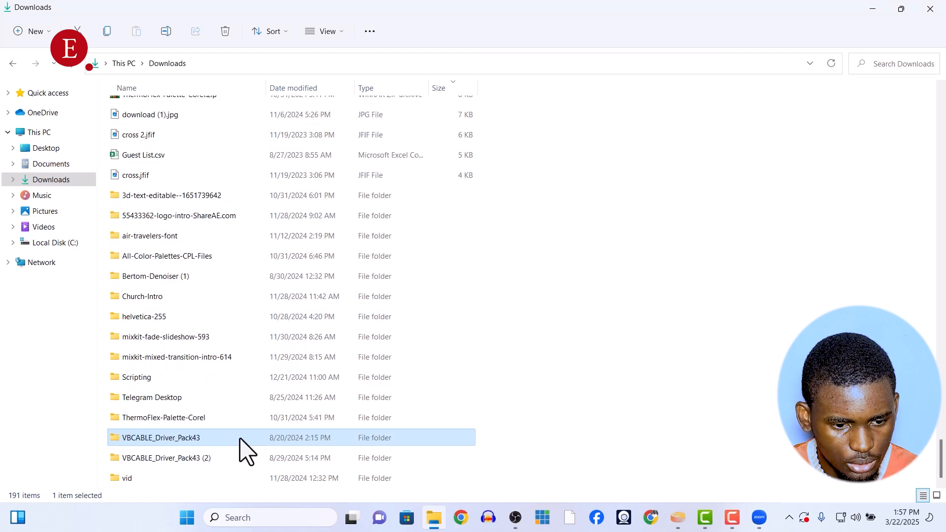
key("Down")
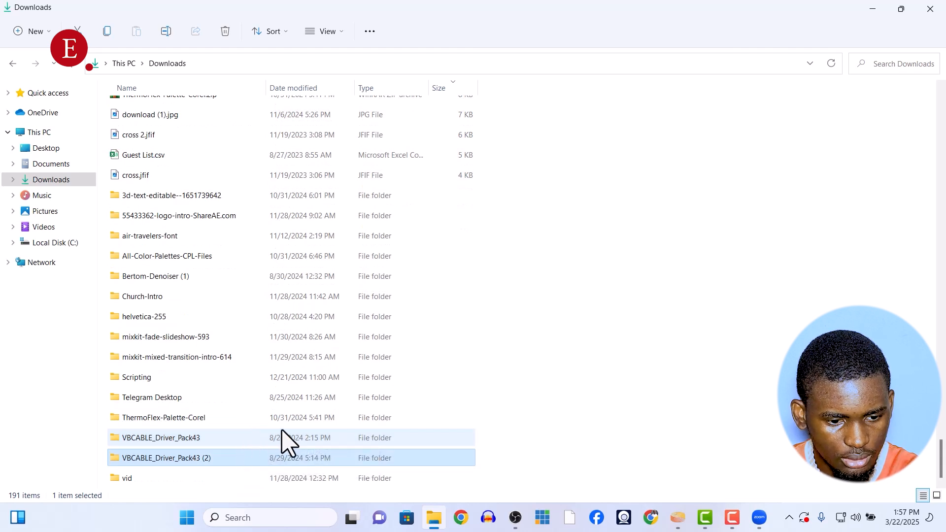
key("Down")
key("Home")
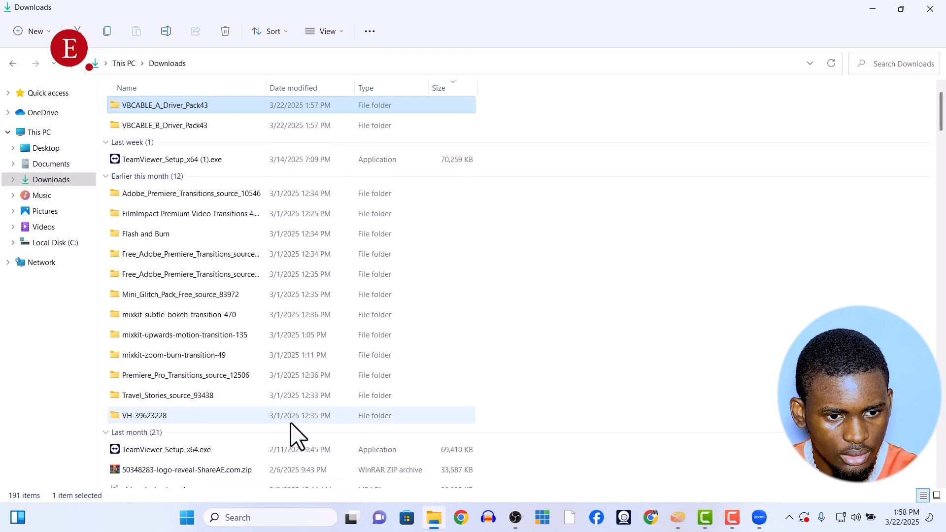
scroll(222, 276, "up", 1)
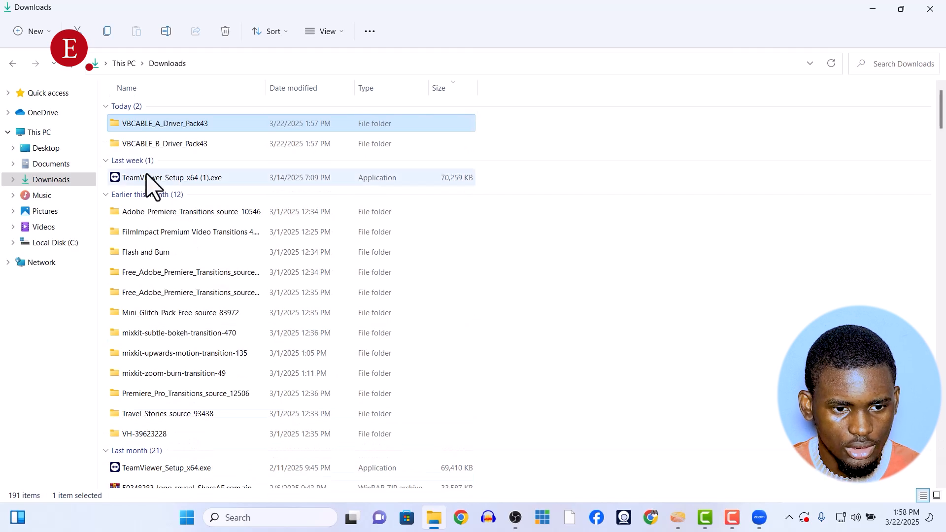
Step: Run VBCABLE_Setup_x64.exe from the extracted VBCABLE_A_Driver_Pack43 folder as administrator
double_click(207, 124)
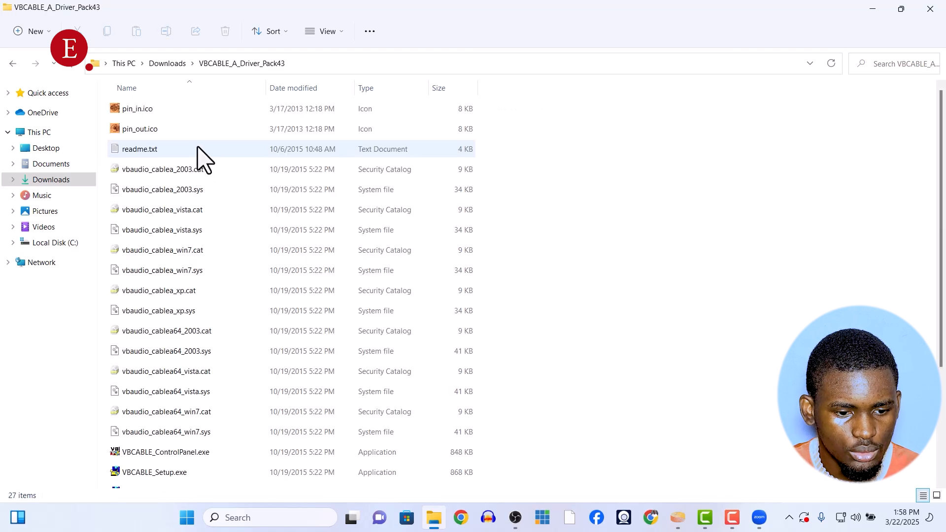
scroll(217, 369, "down", 3)
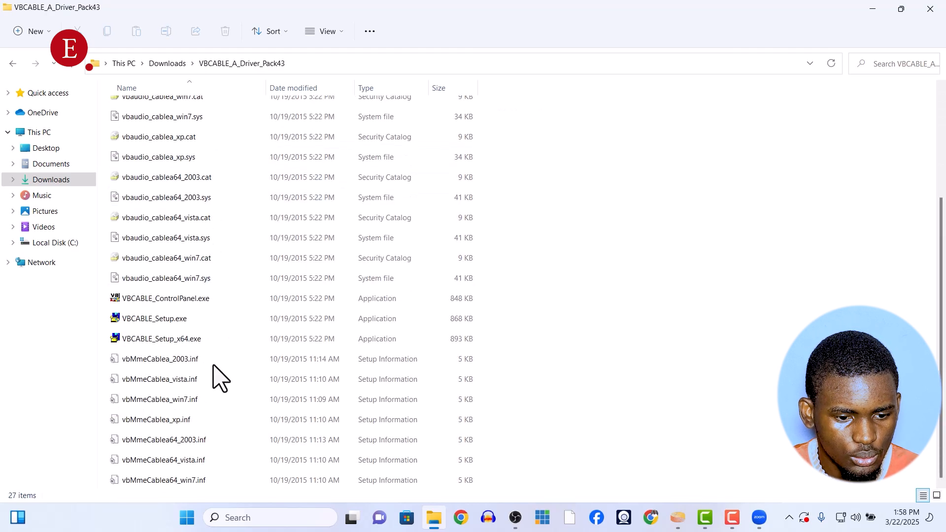
right_click(204, 342)
left_click(194, 340)
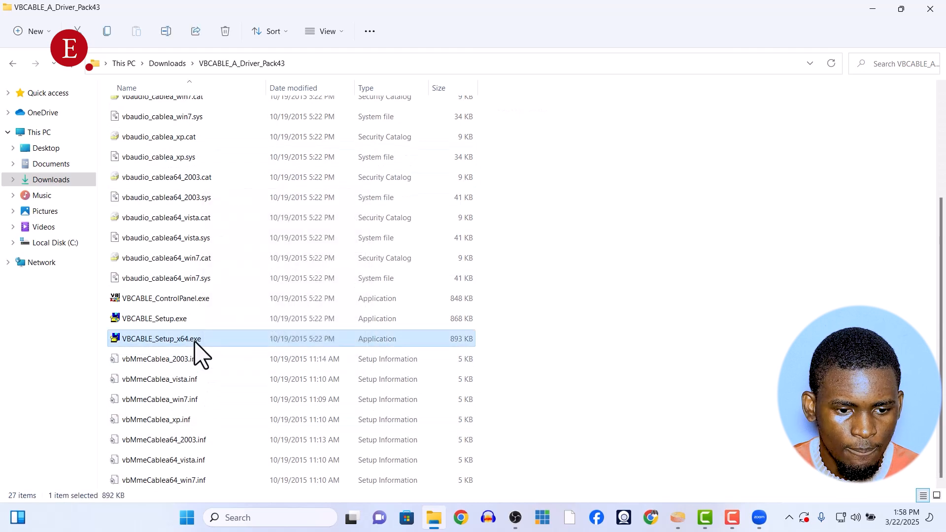
right_click(195, 341)
left_click(245, 203)
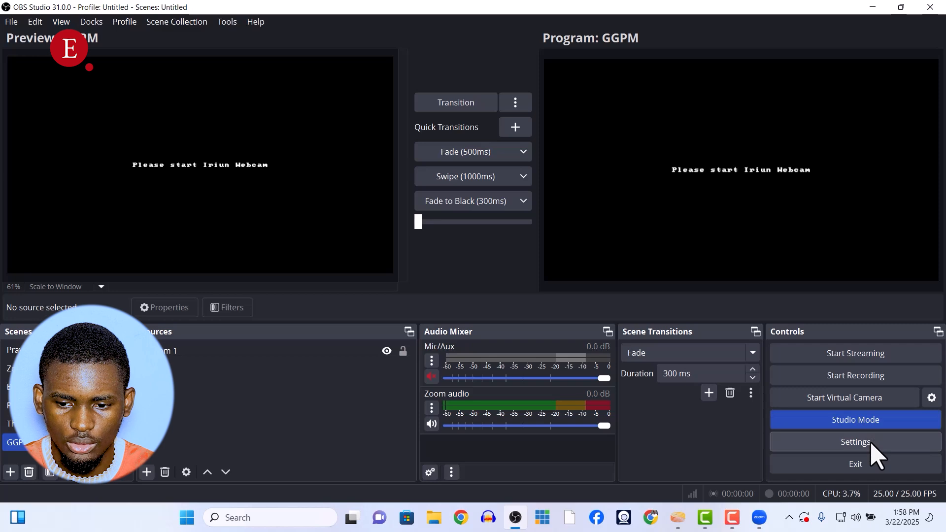
Step: Open the audio settings in OBS Studio and show the devices available for Desktop Audio
left_click(868, 443)
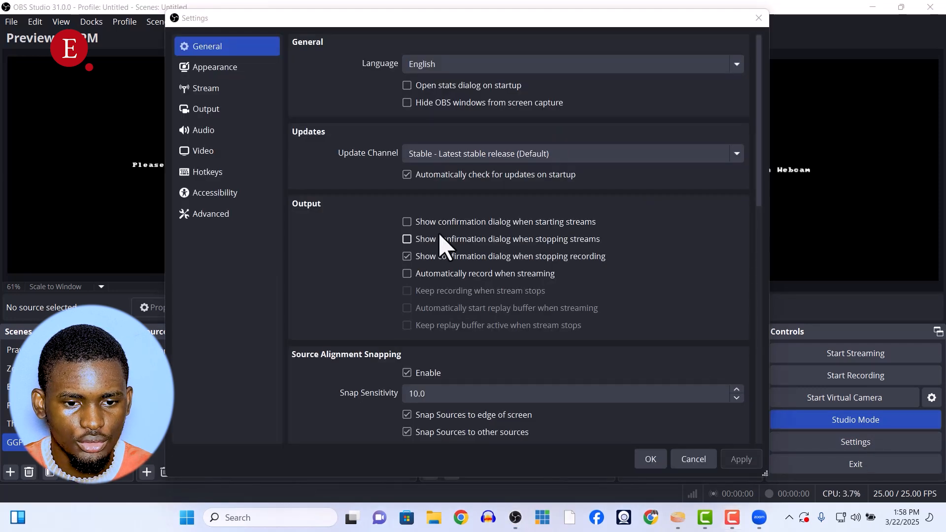
left_click(225, 132)
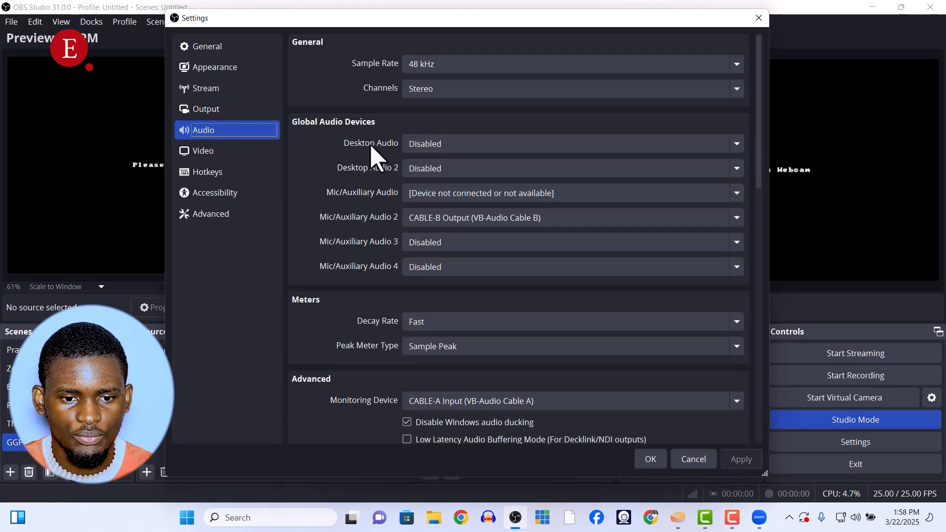
left_click(420, 157)
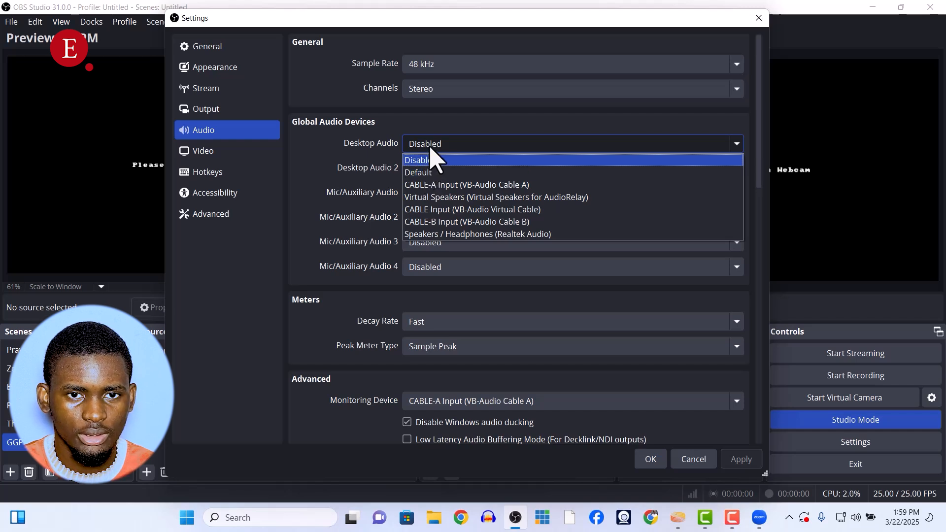
Step: Briefly play 20250222_185813.mp4 from the Videos folder in File Explorer, and close the media player
left_click(434, 518)
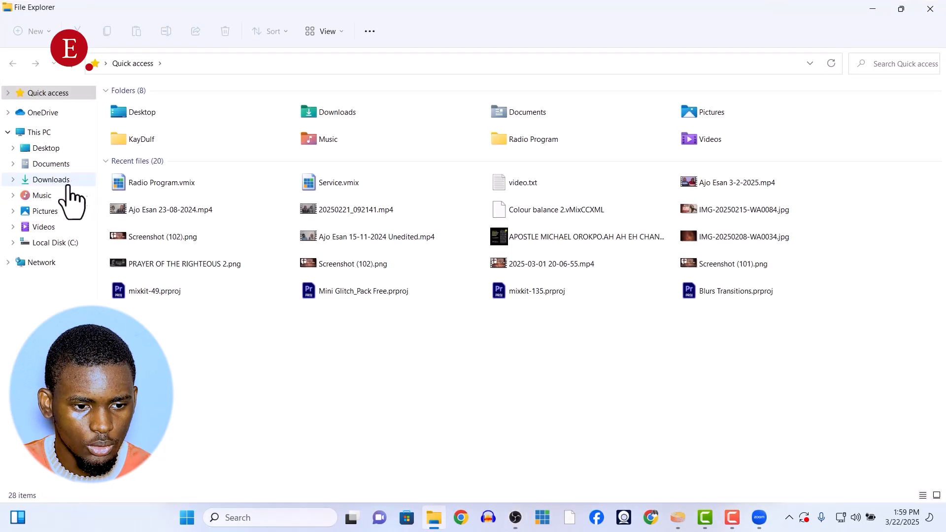
left_click(59, 227)
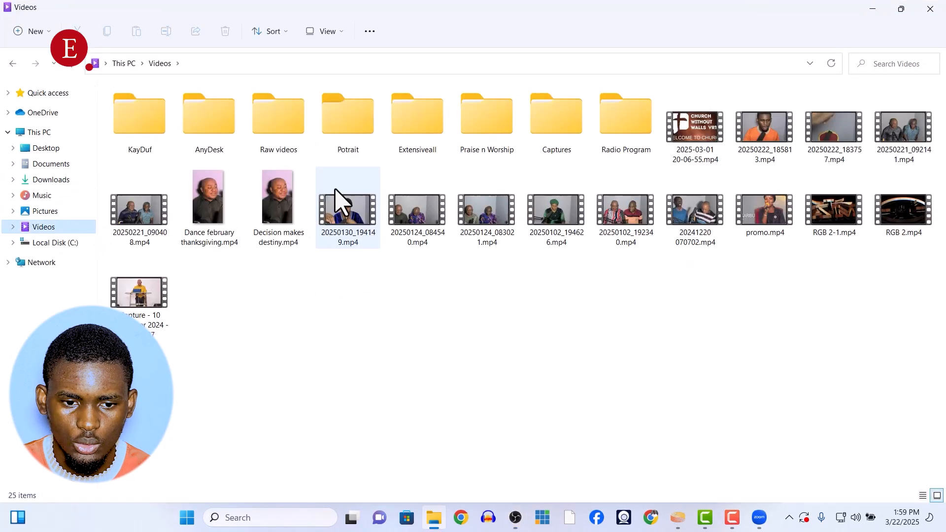
left_click(766, 137)
double_click(768, 146)
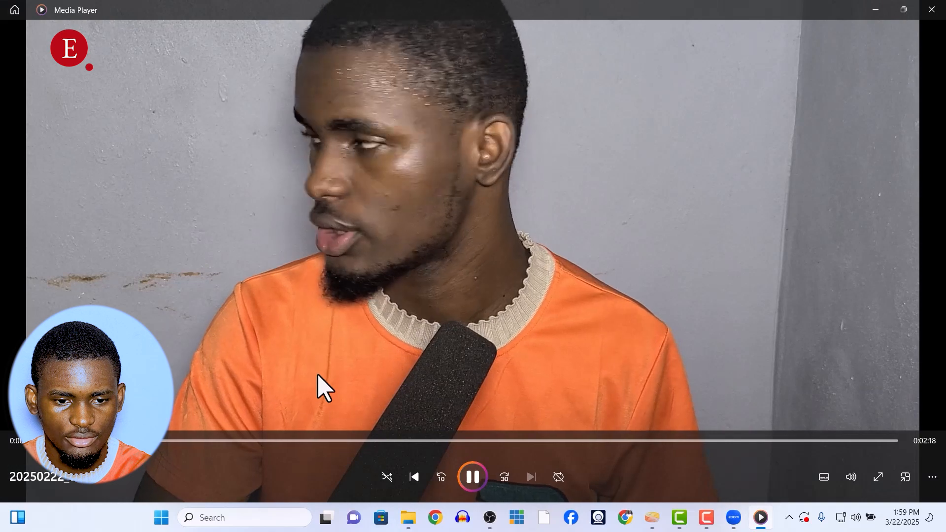
left_click(246, 397)
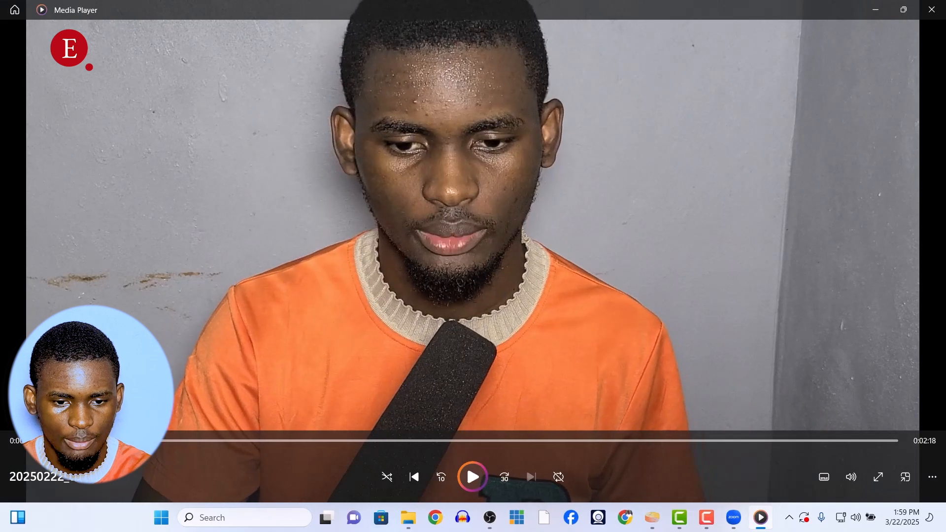
left_click(932, 9)
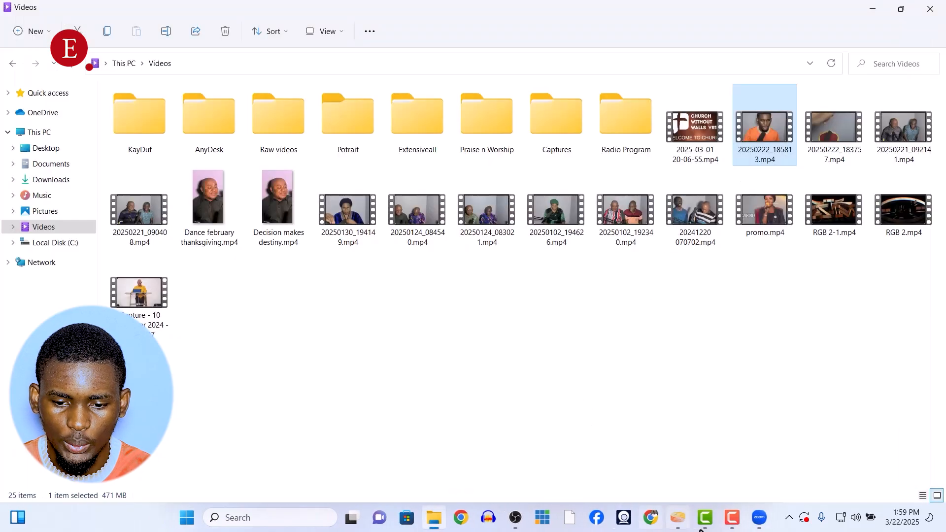
Step: Return to the OBS Studio audio settings and set Mic/Auxiliary Audio to Jack Mic (Realtek Audio)
left_click(515, 518)
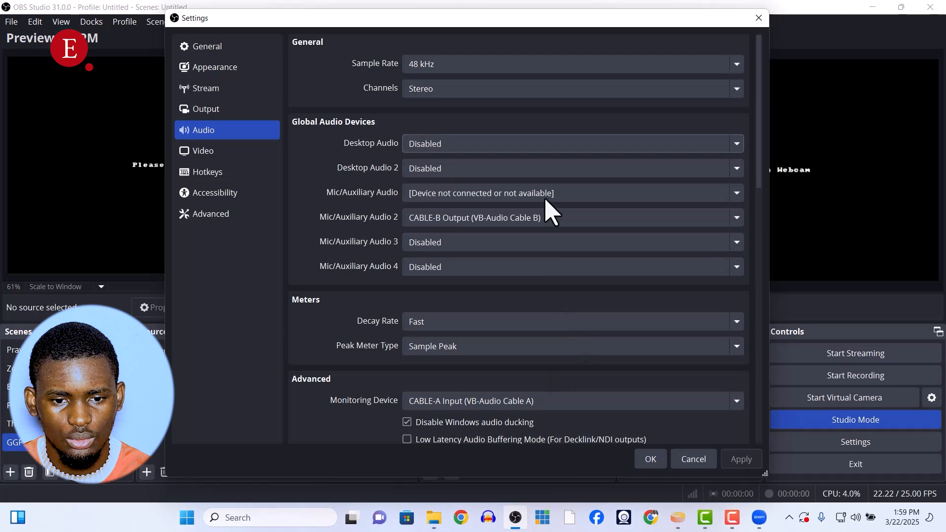
left_click(546, 148)
left_click(546, 148)
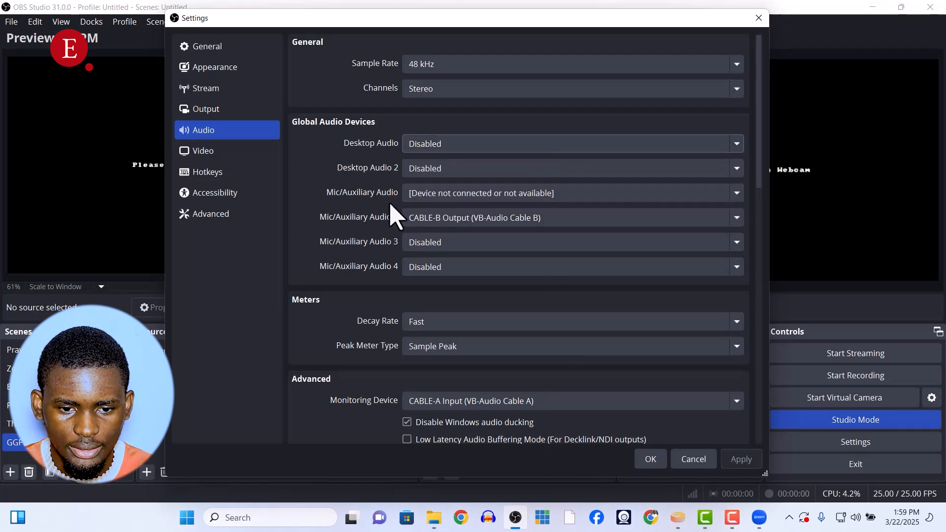
left_click(435, 195)
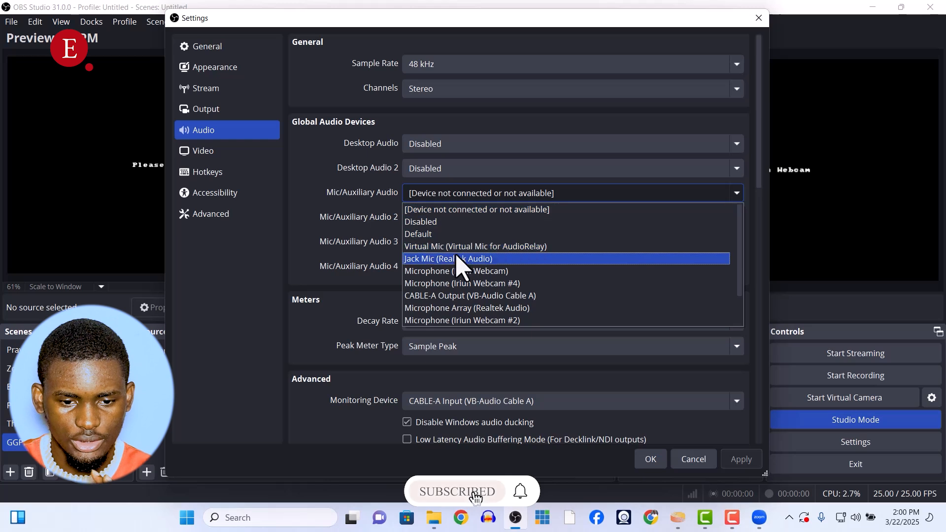
left_click(472, 261)
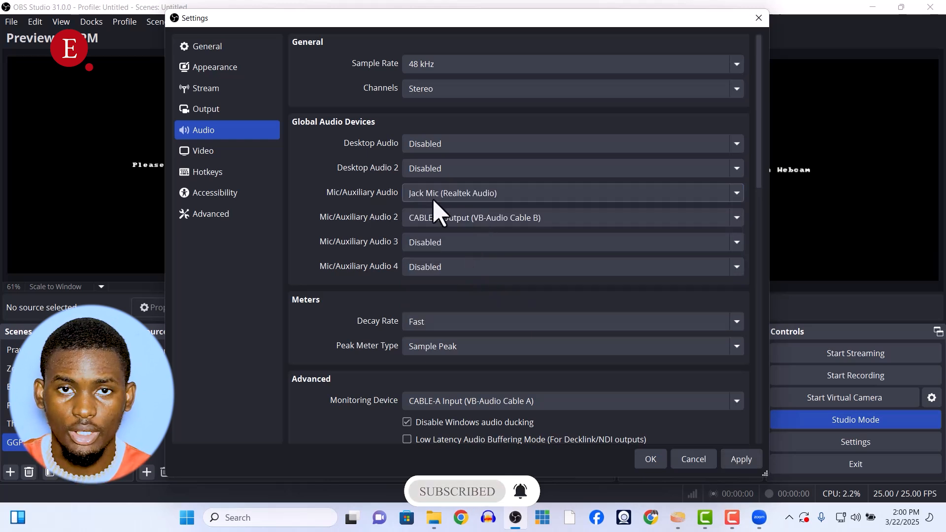
Step: Reselect Jack Mic (Realtek Audio) for Mic/Auxiliary Audio and CABLE-B Output (VB-Audio Cable B) for Mic/Auxiliary Audio 2
left_click(727, 528)
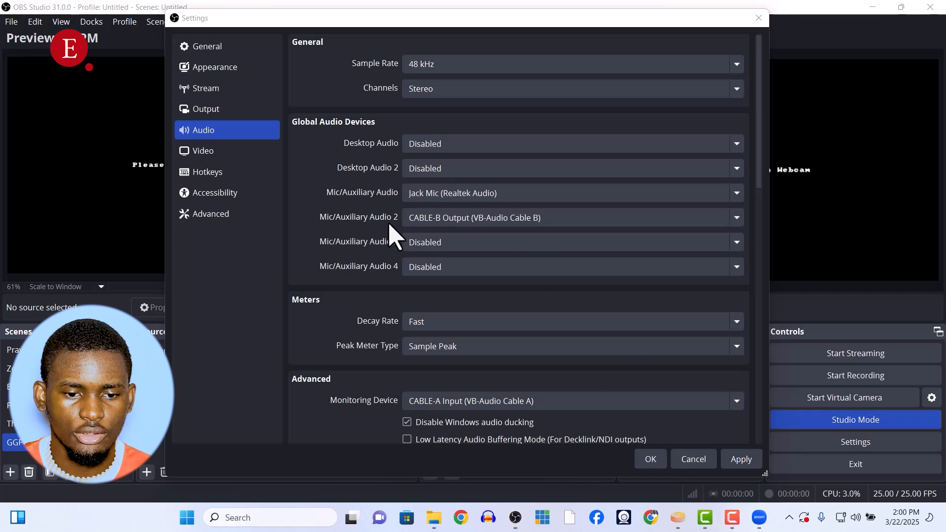
left_click(476, 220)
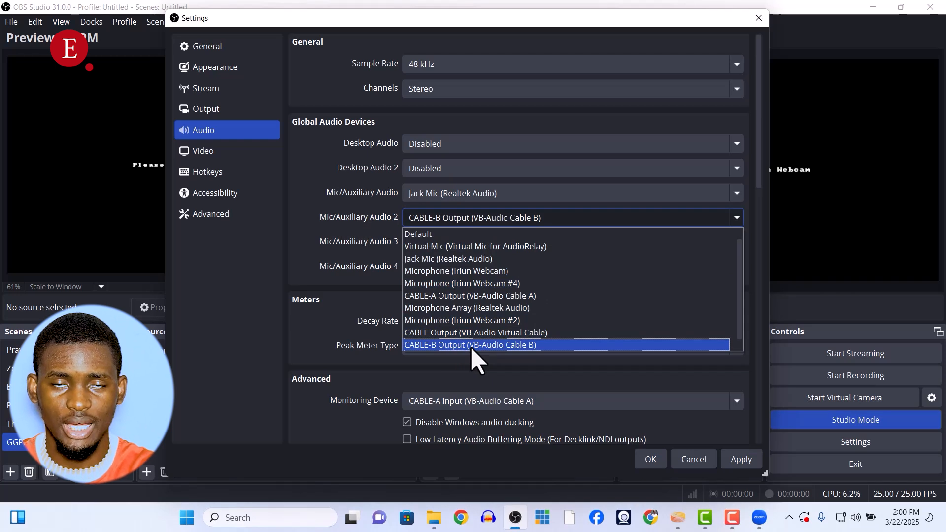
left_click(375, 203)
left_click(448, 194)
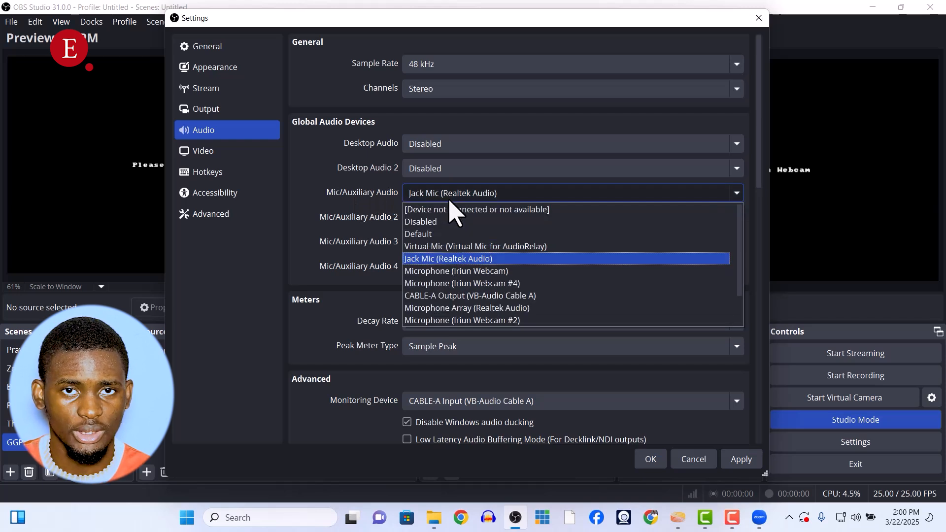
left_click(453, 261)
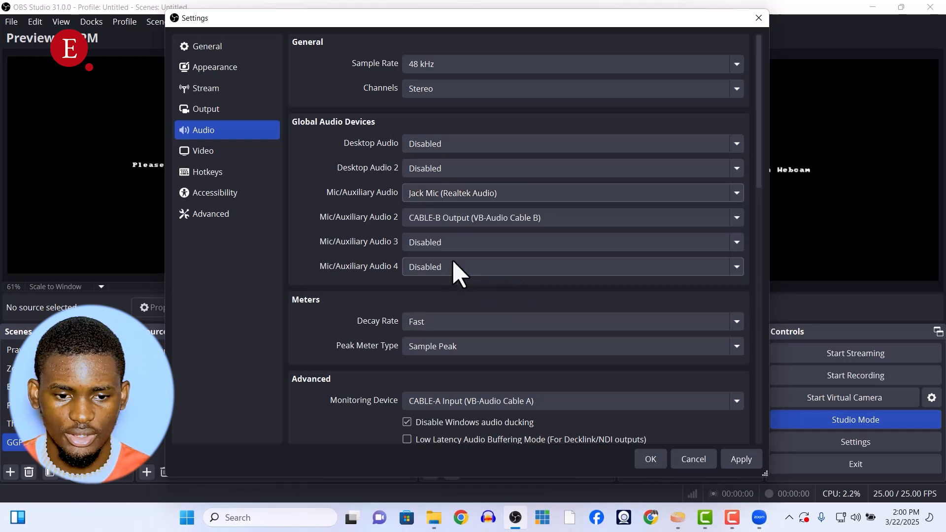
left_click(434, 224)
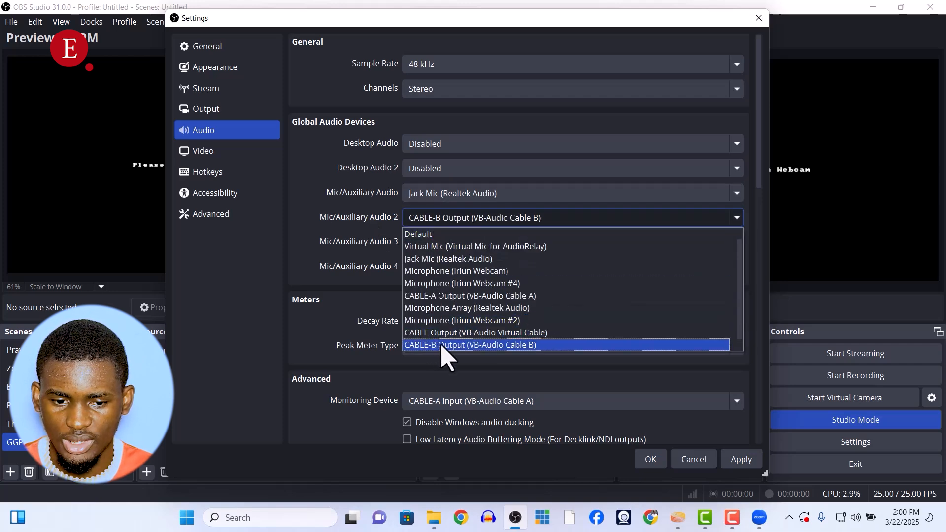
left_click(442, 345)
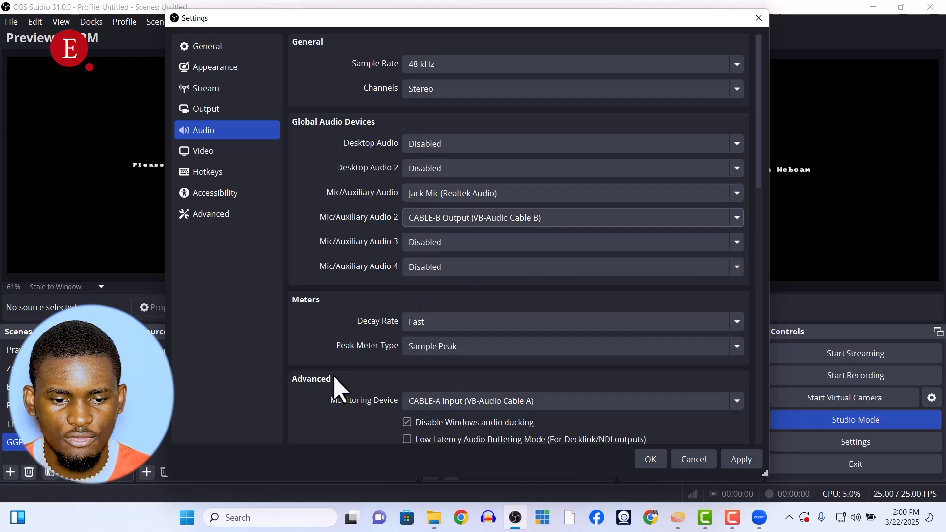
Step: Select CABLE-A Input (VB-Audio Cable A) as the Monitoring Device, and apply and close the settings
scroll(331, 389, "down", 1)
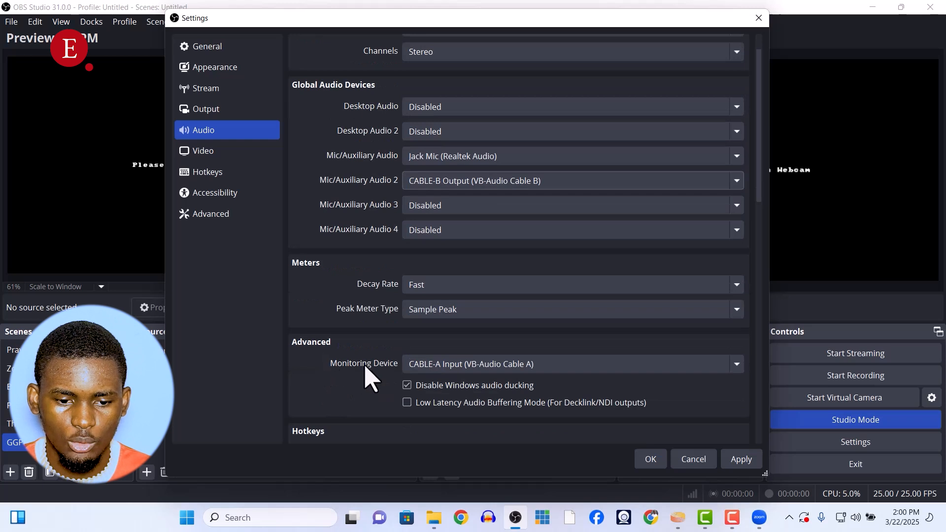
left_click(503, 370)
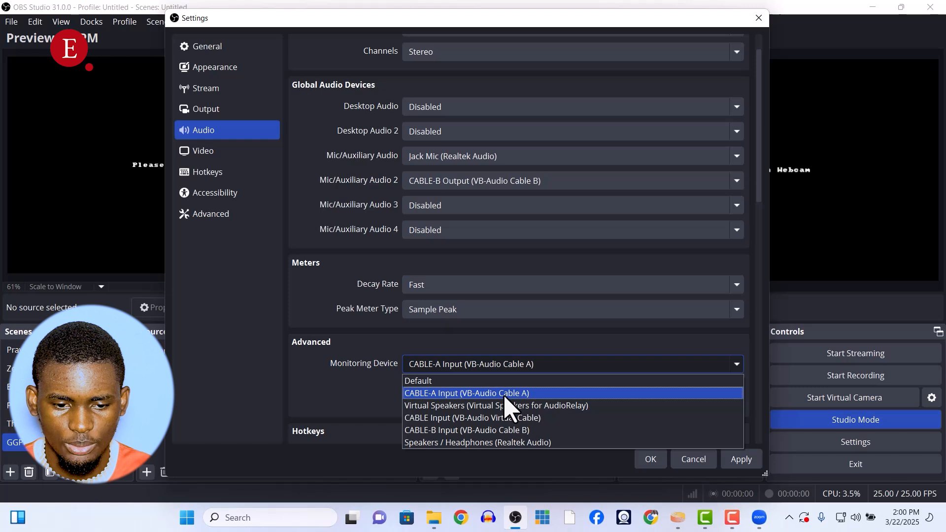
left_click(434, 392)
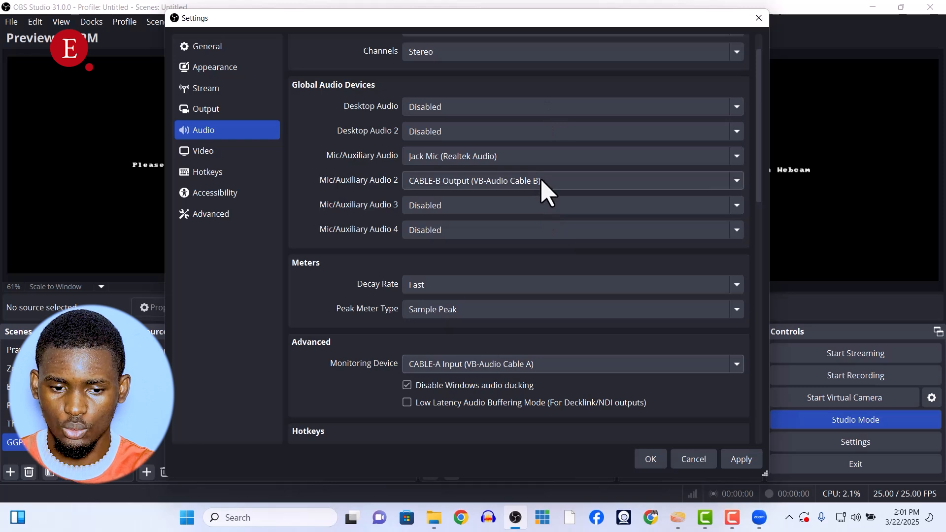
scroll(542, 190, "down", 1)
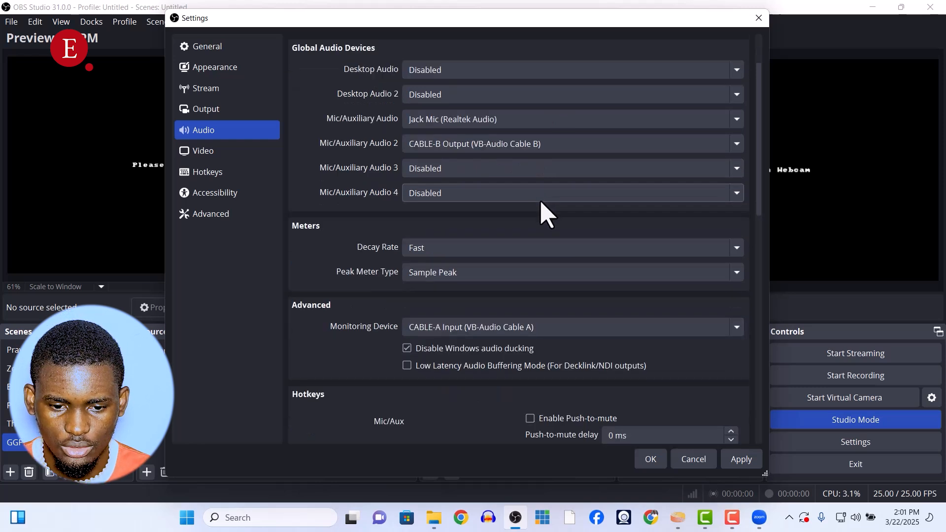
left_click(737, 463)
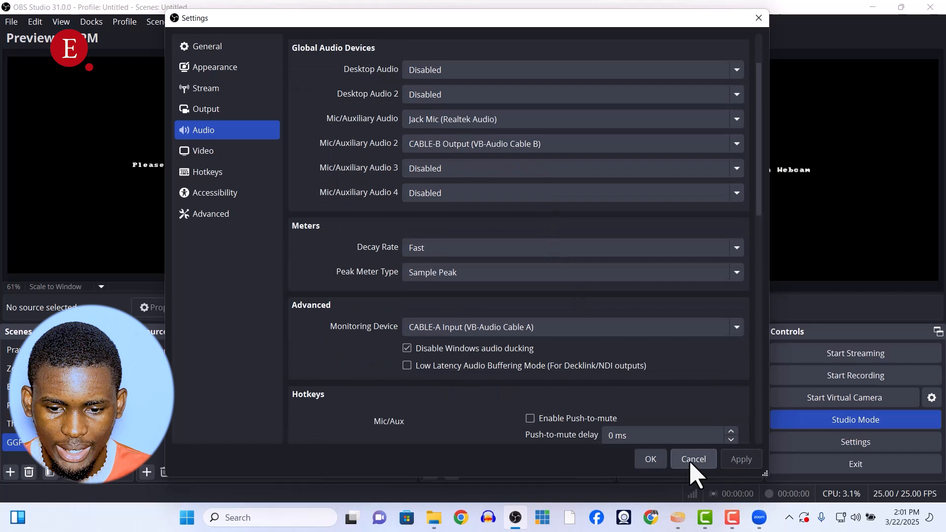
left_click(651, 459)
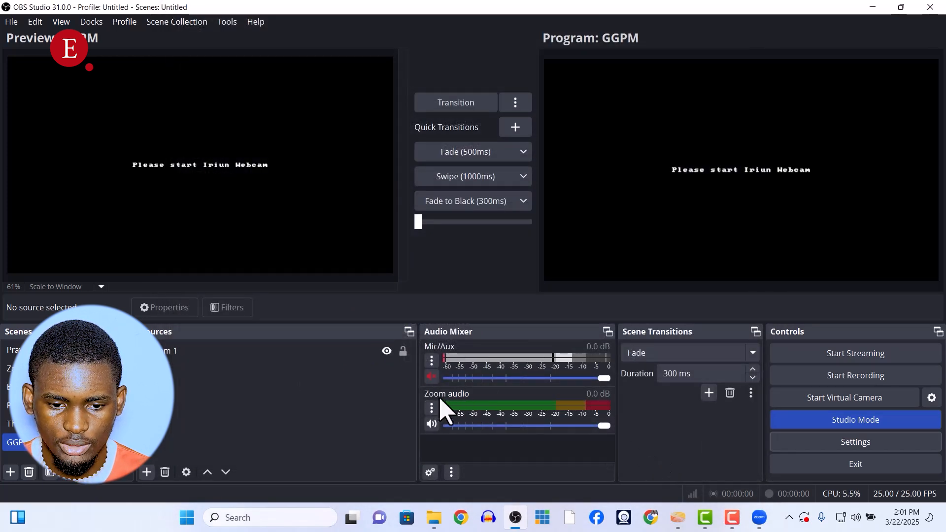
Step: Rename the Zoom audio source in the OBS audio mixer to "zoom audio"
left_click(432, 408)
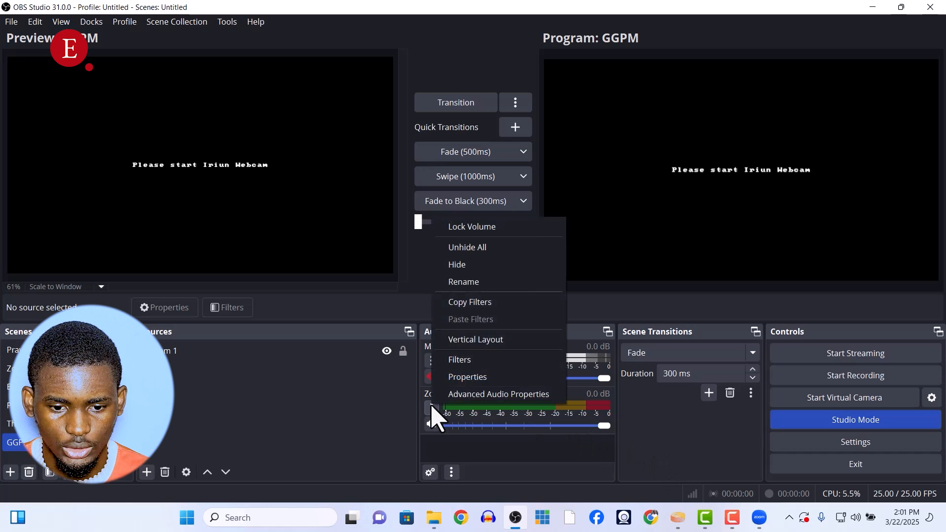
left_click(458, 283)
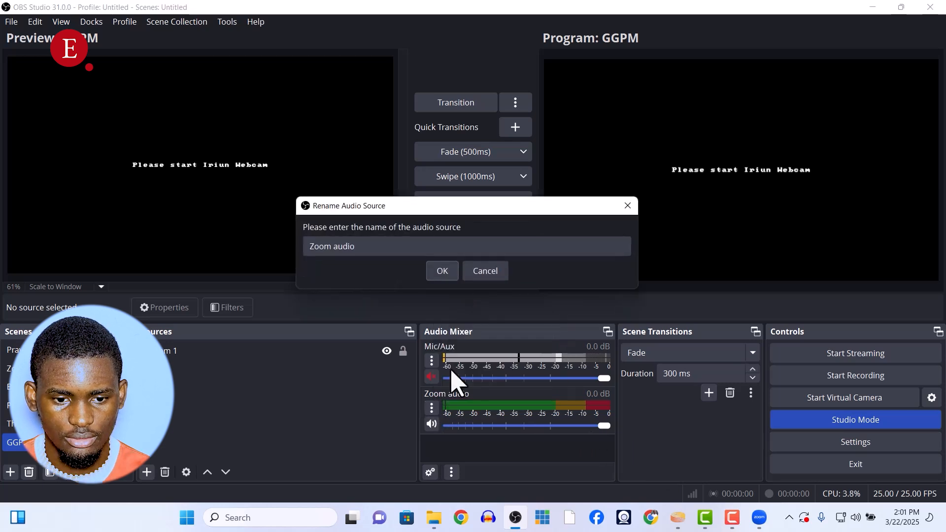
triple_click(432, 247)
type("calbe")
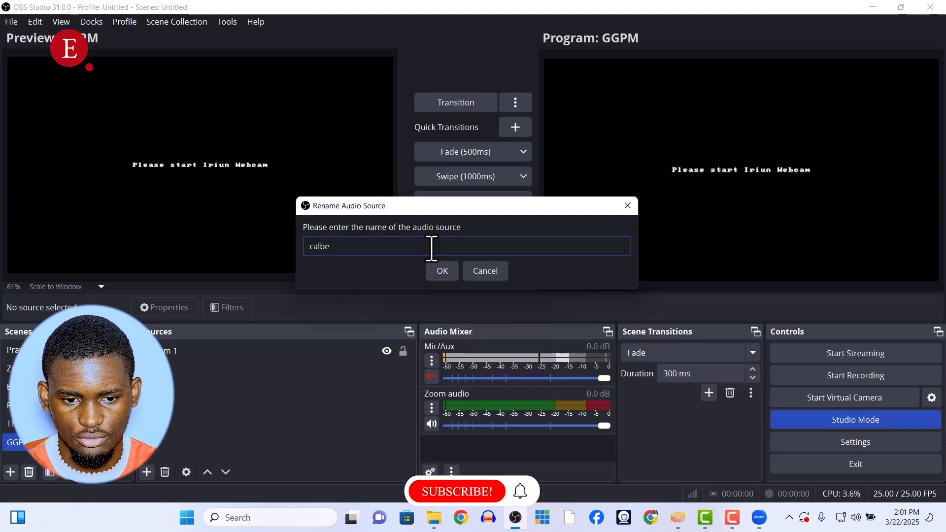
type("zoom audio")
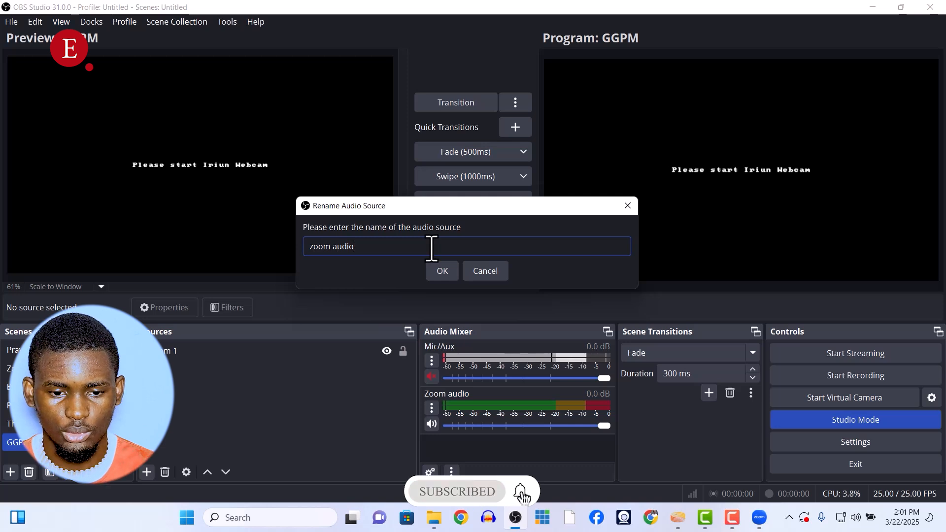
left_click(446, 274)
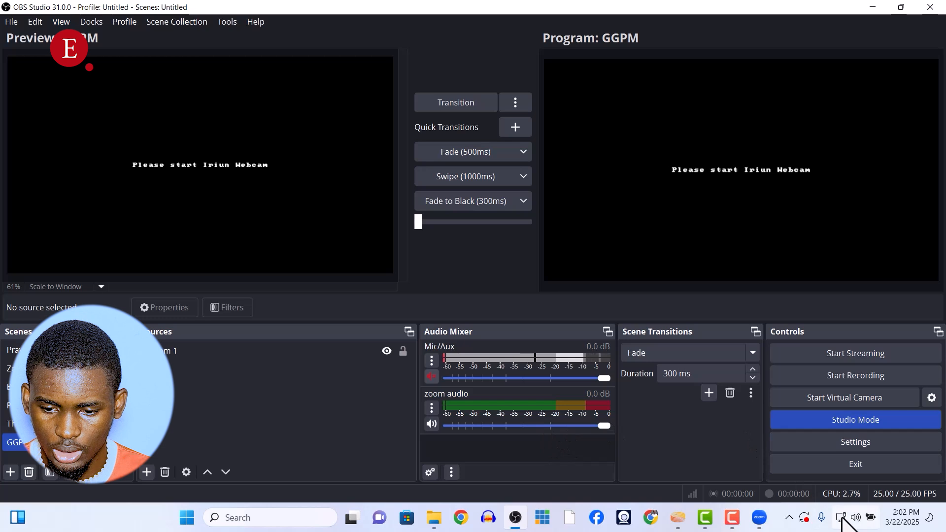
Step: Mute the computer's system volume and toggle the mute of the Mic/Aux channel in the audio mixer
left_click(847, 516)
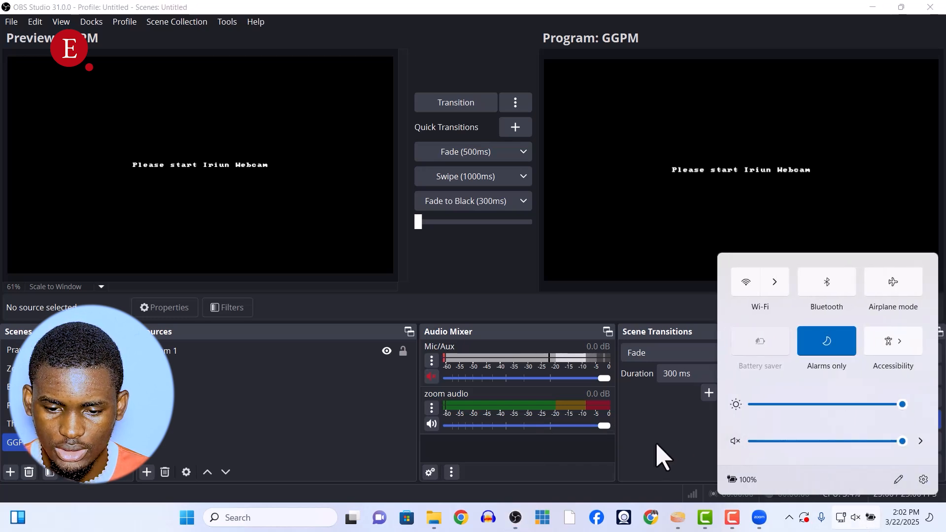
left_click(660, 454)
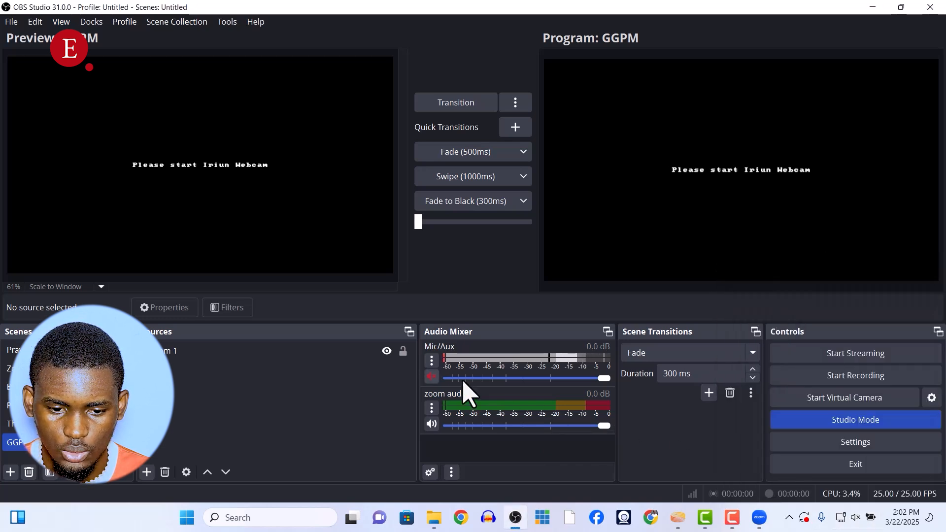
left_click(432, 377)
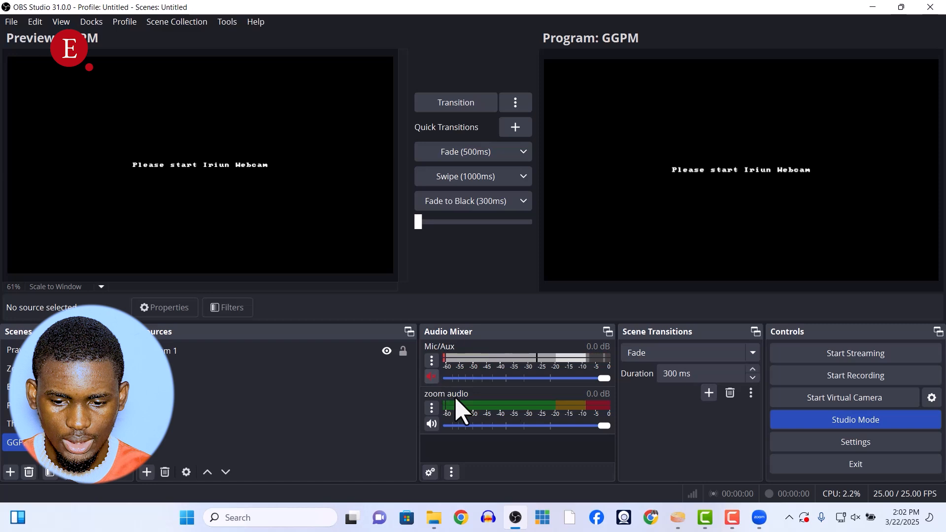
Step: Switch to Zoom, open its settings, close the main Zoom window, and show the audio settings
left_click(760, 523)
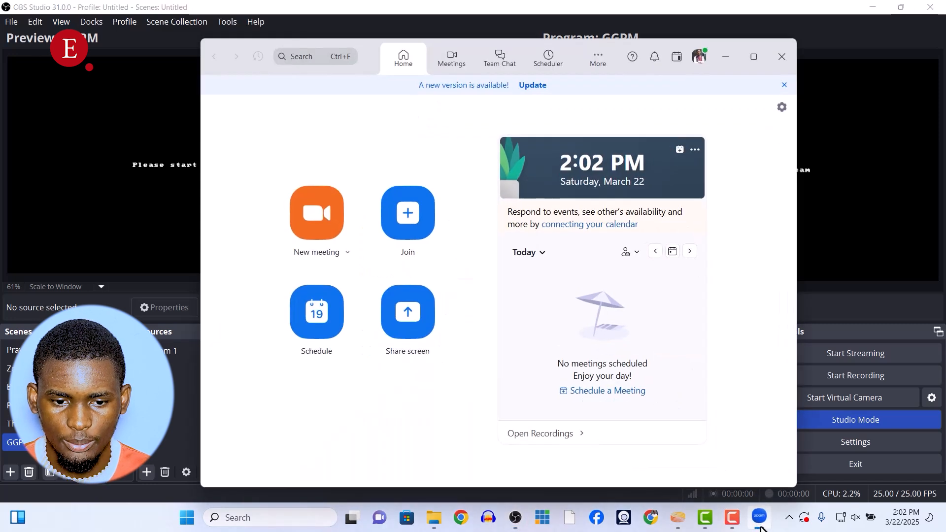
left_click(699, 58)
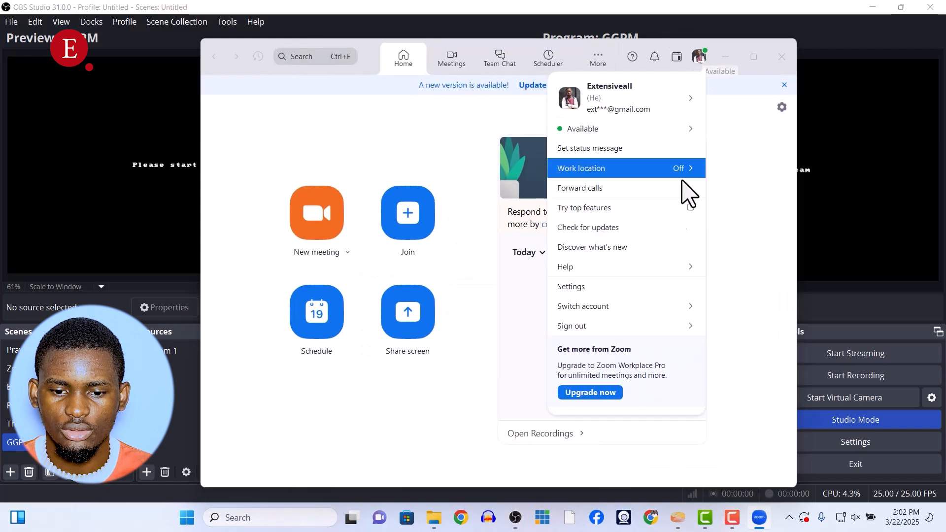
left_click(637, 288)
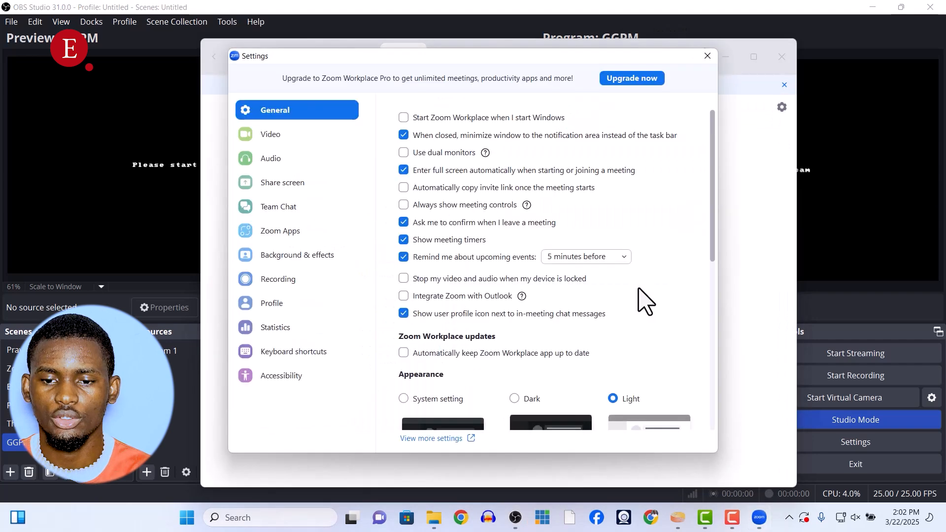
left_click(782, 57)
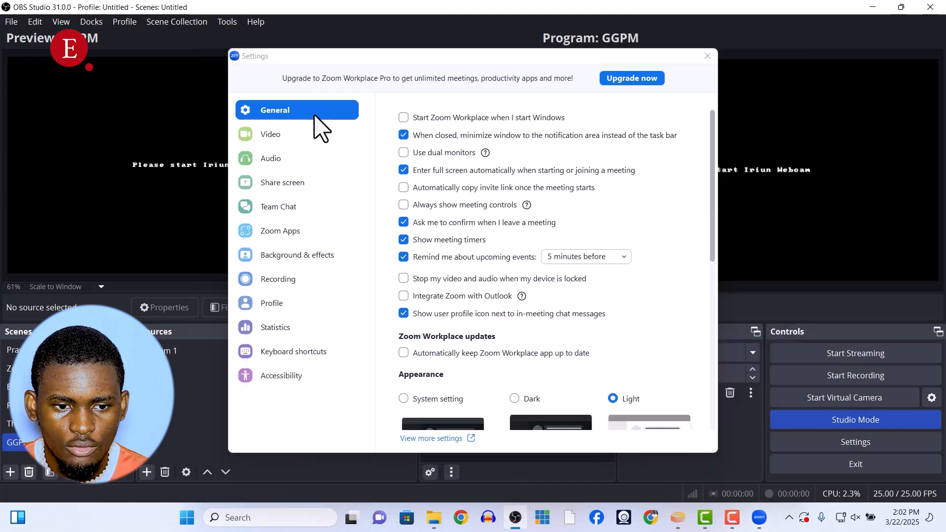
left_click(296, 160)
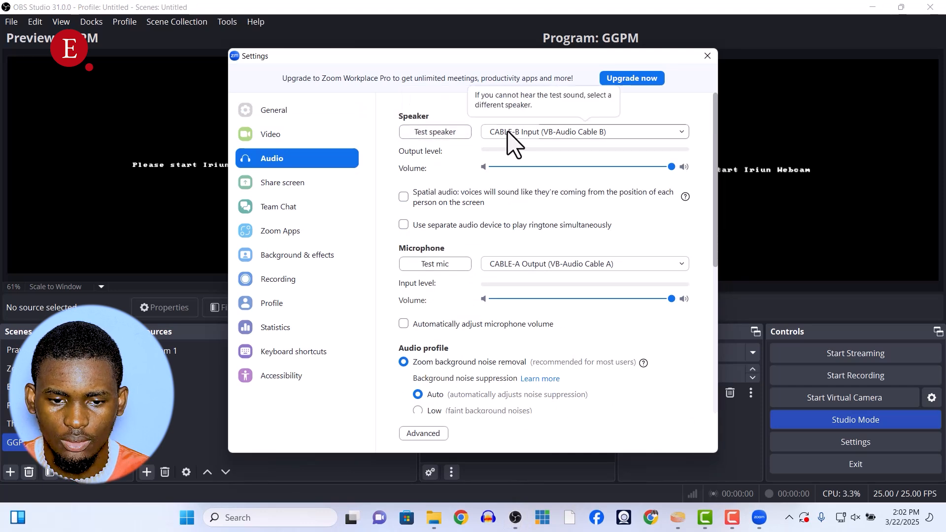
Step: Select CABLE-B Input (VB-Audio Cable B) as Zoom's speaker and CABLE-A Output (VB-Audio Cable A) as its microphone
left_click(521, 132)
left_click(538, 152)
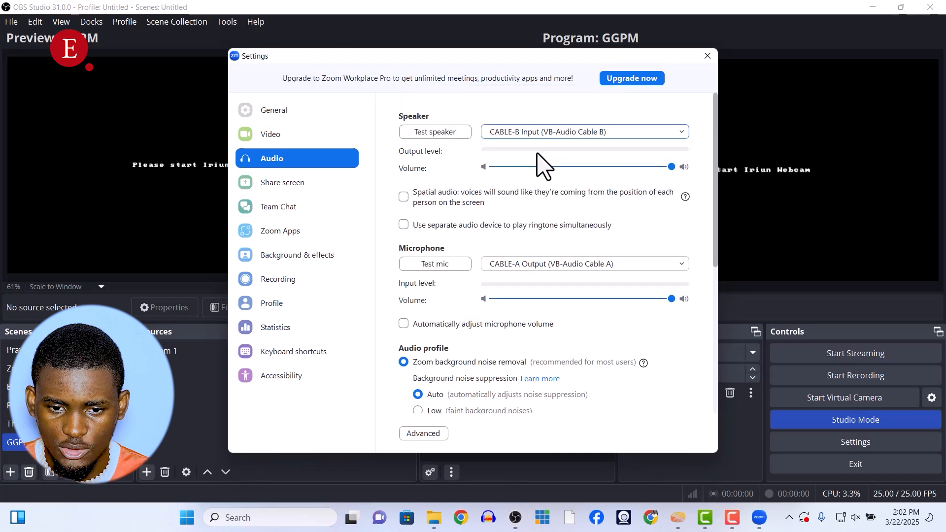
left_click(545, 134)
left_click(544, 152)
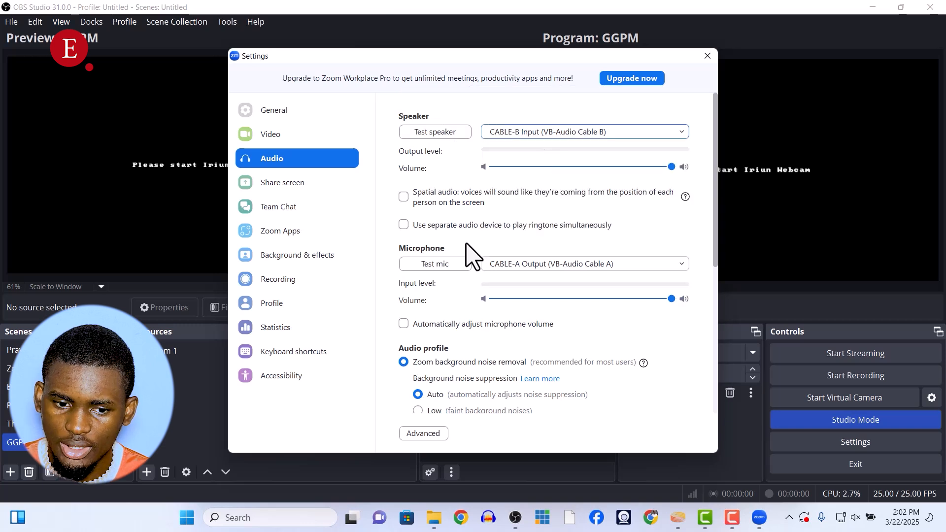
left_click(548, 266)
left_click(553, 284)
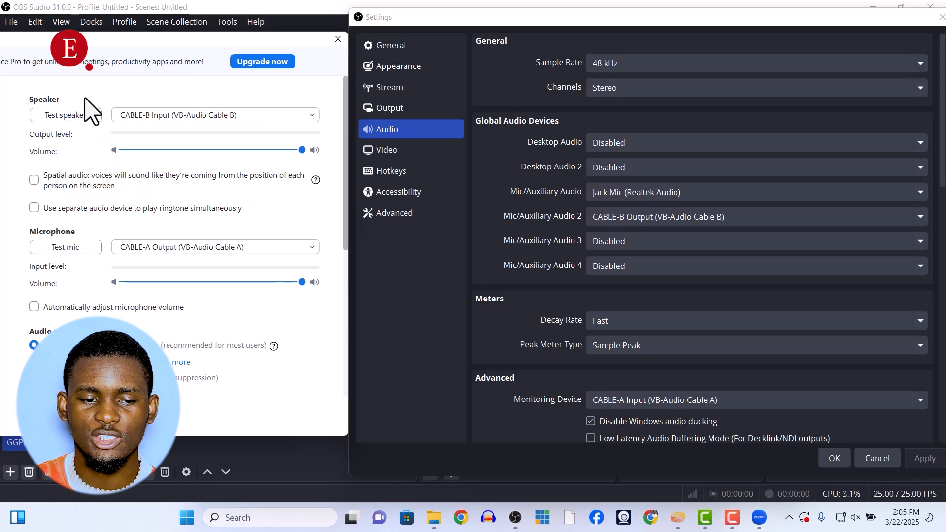
Step: Check Zoom's available speaker devices without changing the selection, confirm the OBS settings, and place the Zoom settings beside the audio mixer
left_click(133, 118)
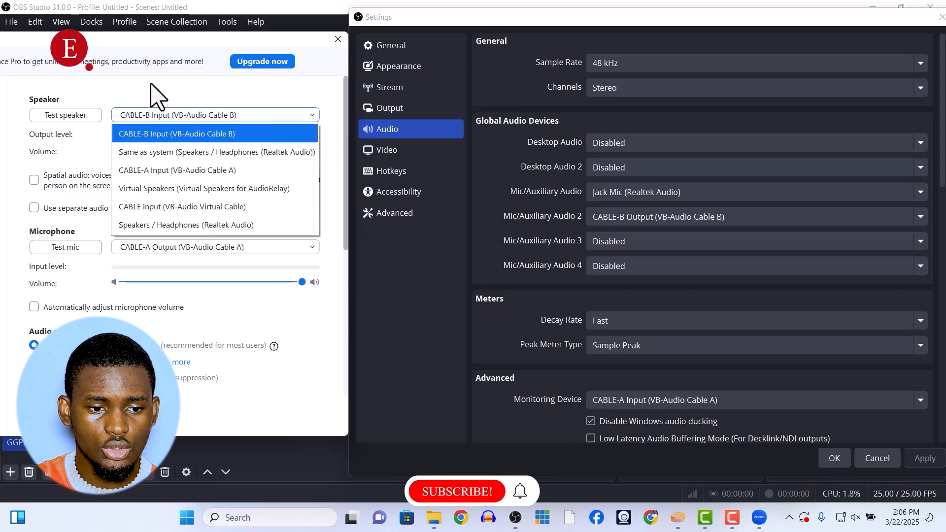
left_click(157, 108)
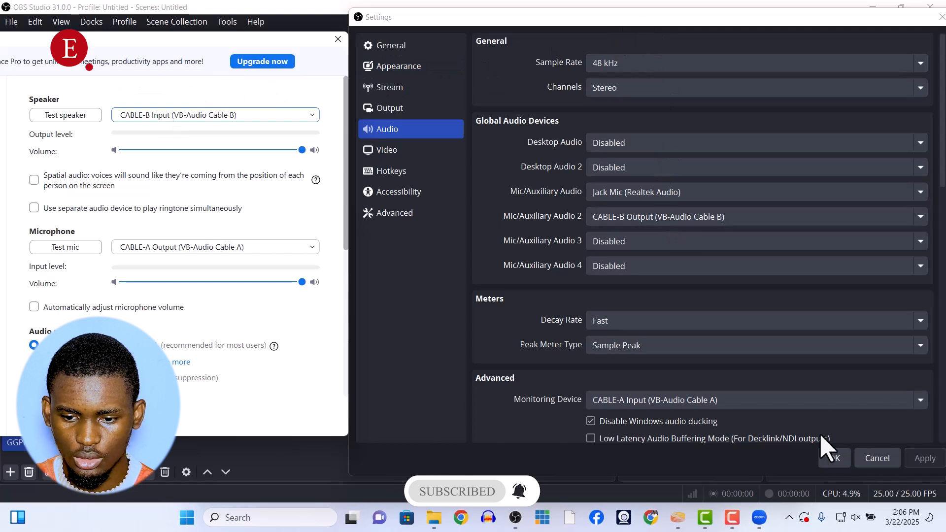
left_click(835, 457)
left_click_drag(250, 53, 296, 54)
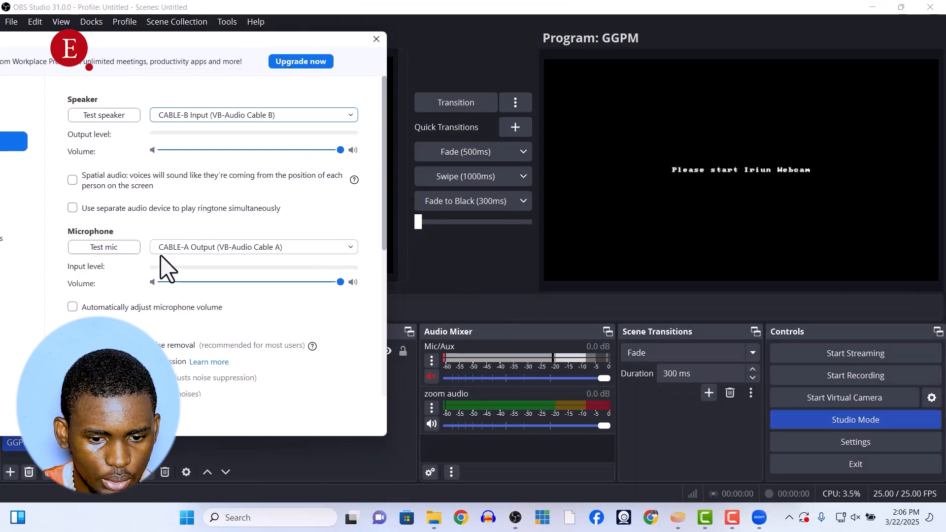
Step: Unmute Mic/Aux in the OBS mixer, run Zoom's microphone test, and mute Mic/Aux again
left_click(432, 378)
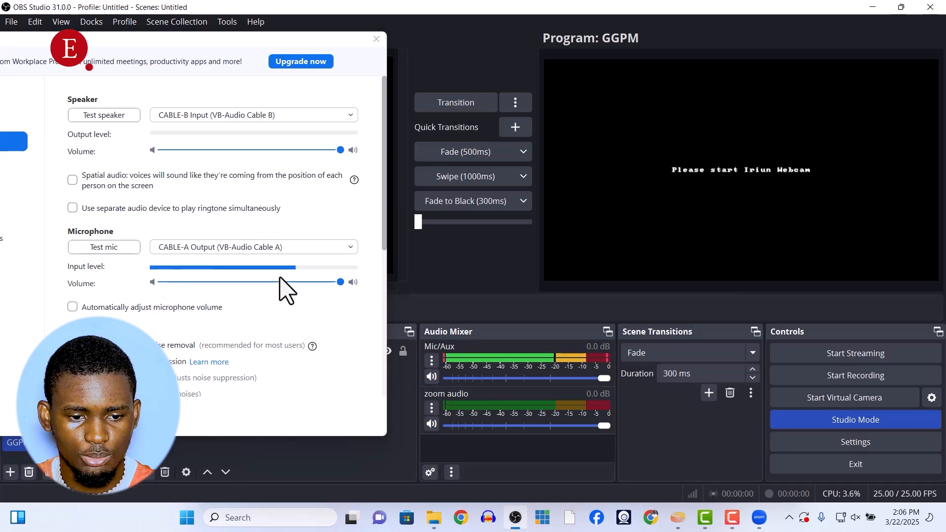
left_click(119, 251)
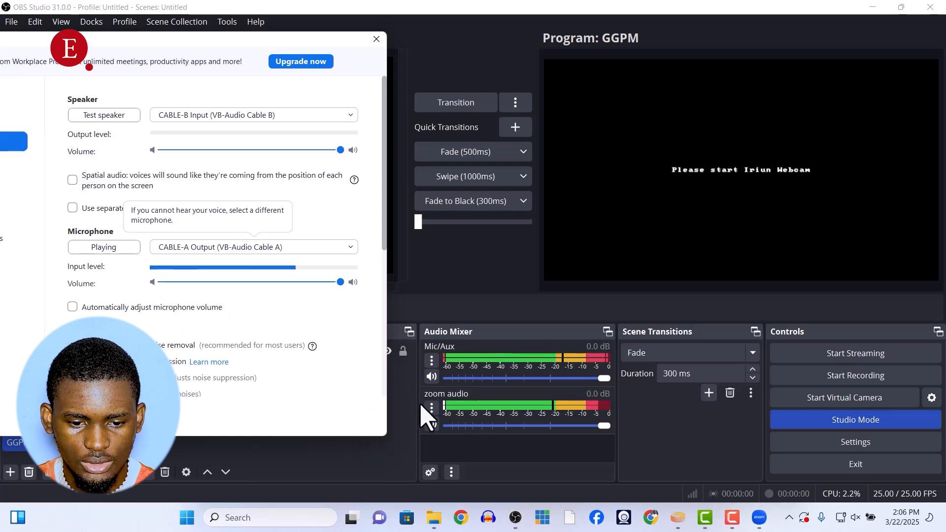
left_click(430, 424)
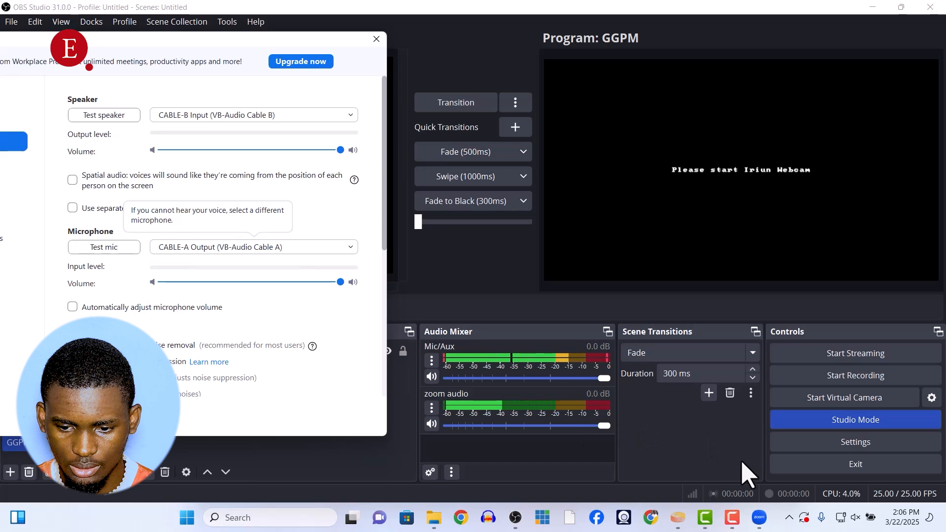
left_click(431, 377)
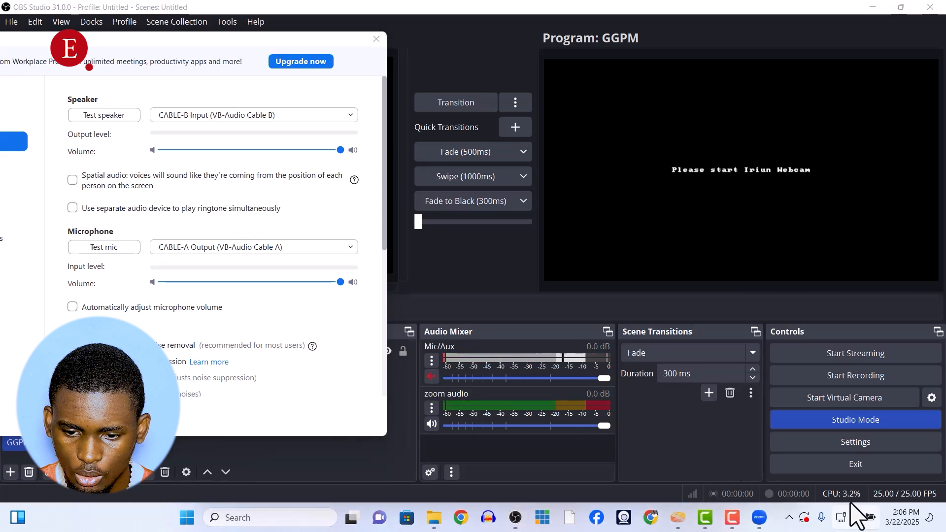
Step: Unmute the computer's system volume, then run and stop Zoom's speaker test to check the zoom audio channel
left_click(856, 517)
left_click(579, 419)
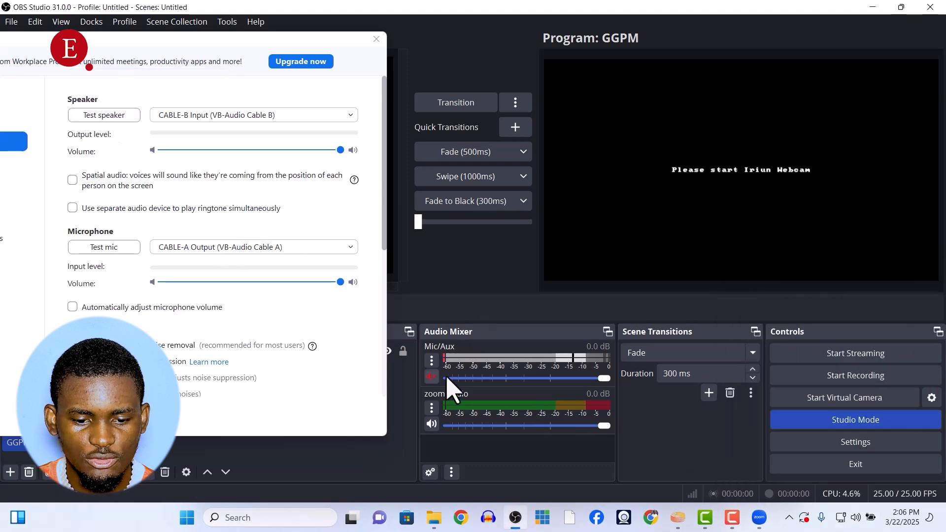
left_click(119, 116)
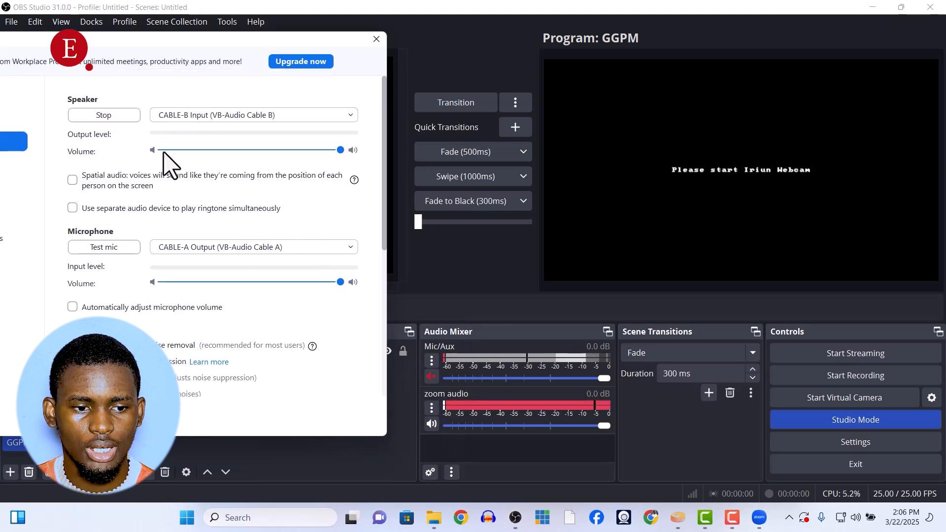
left_click(129, 117)
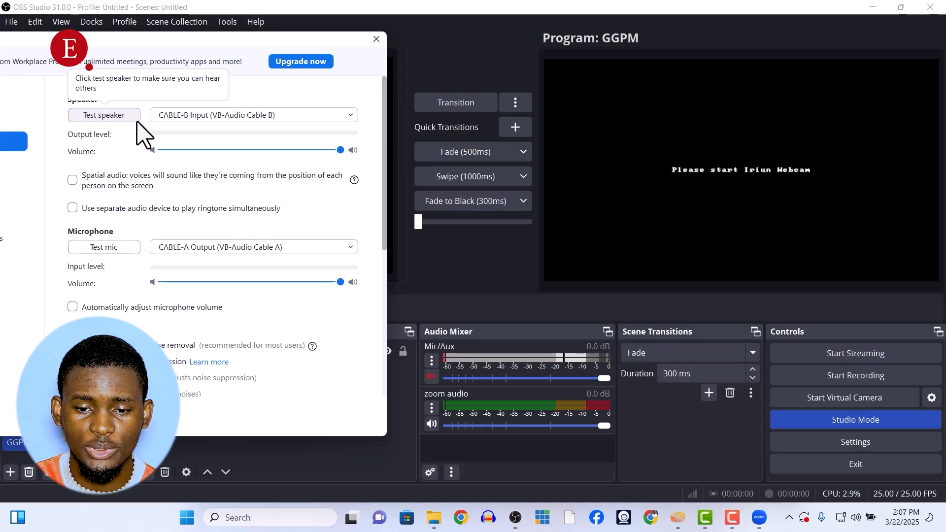
Step: Reposition the Zoom settings window over OBS Studio, and close it
left_click_drag(139, 43, 455, 64)
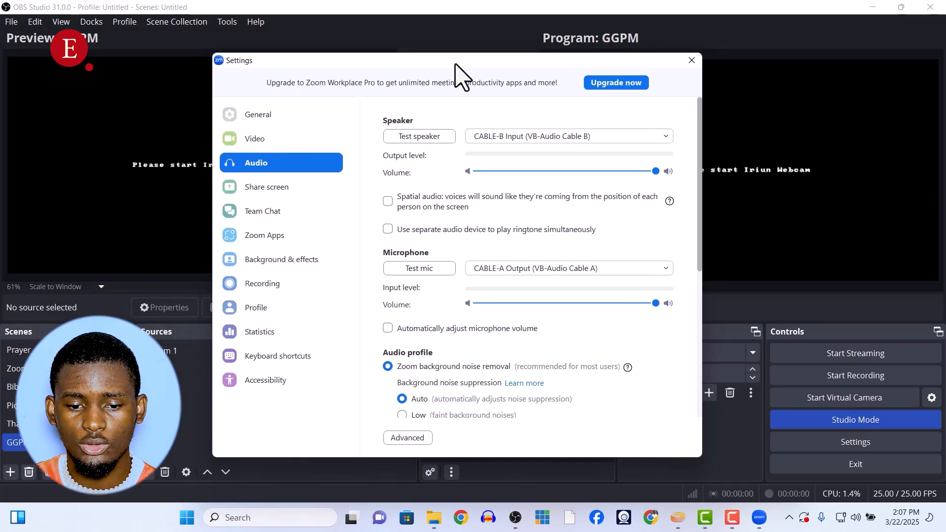
left_click_drag(455, 63, 272, 58)
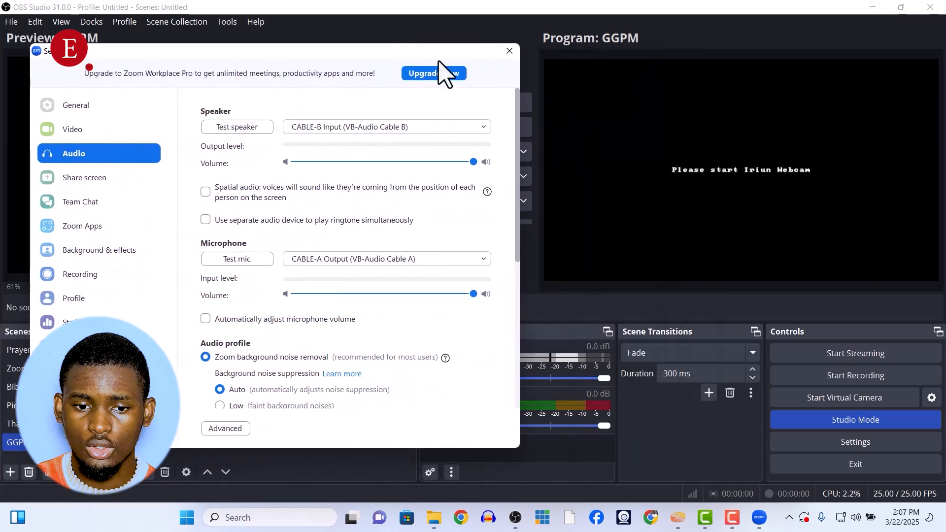
left_click(509, 52)
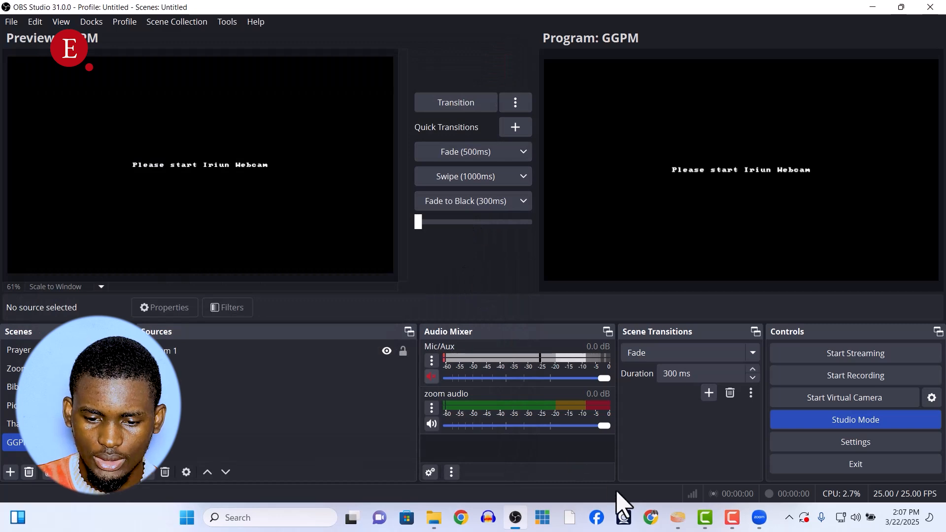
Step: Switch to Chrome, go to the OBS Project forum, and open its OBS Studio plugins page
left_click(650, 521)
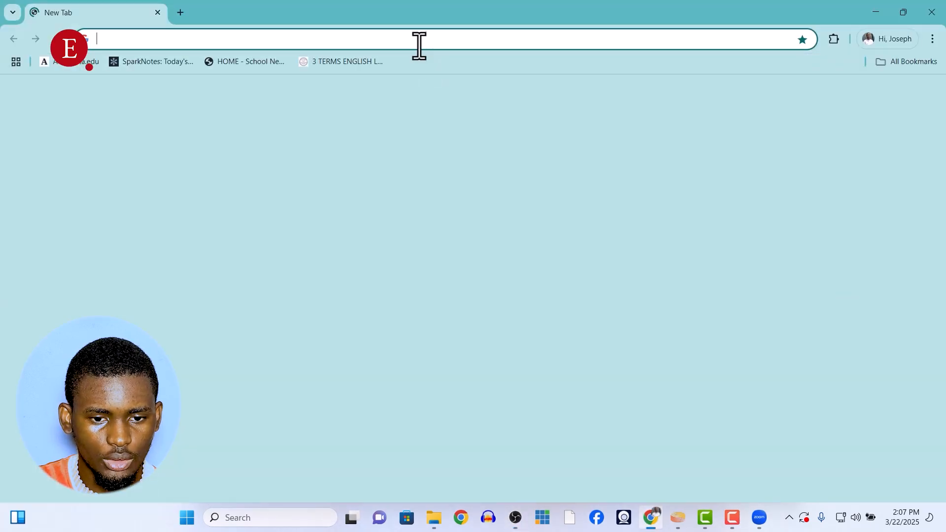
left_click(419, 40)
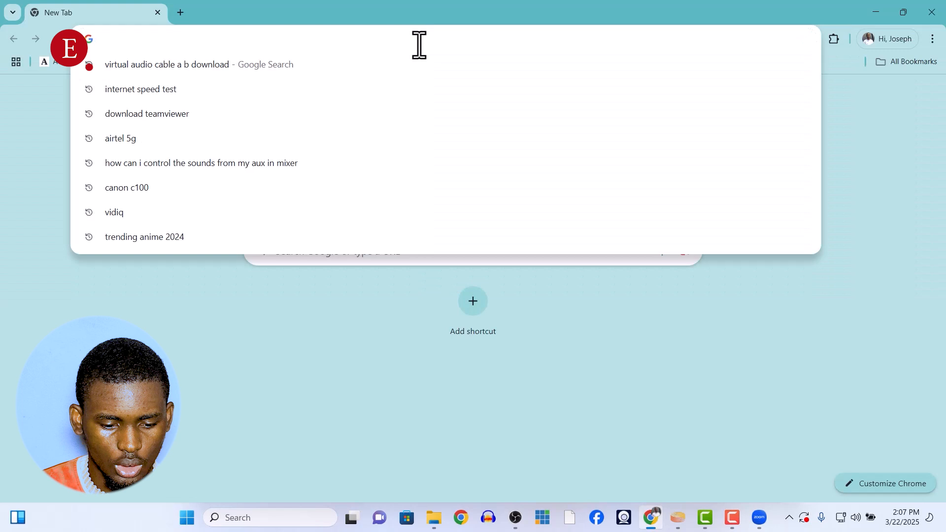
type("obsproject.com/forum/plugins/")
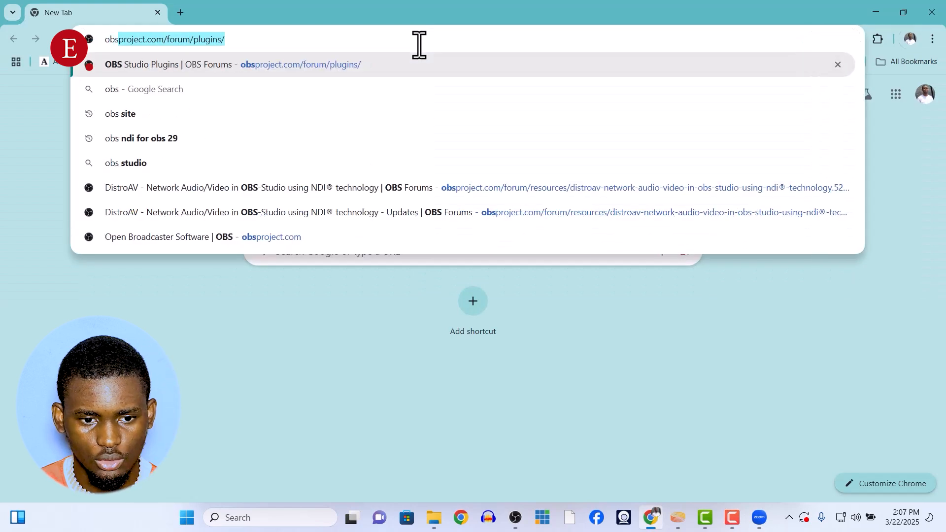
left_click(390, 242)
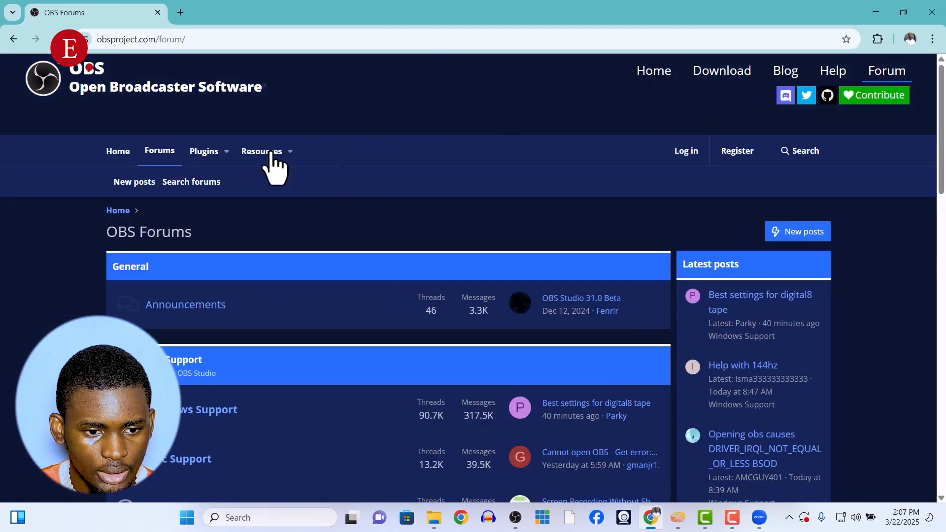
left_click(199, 153)
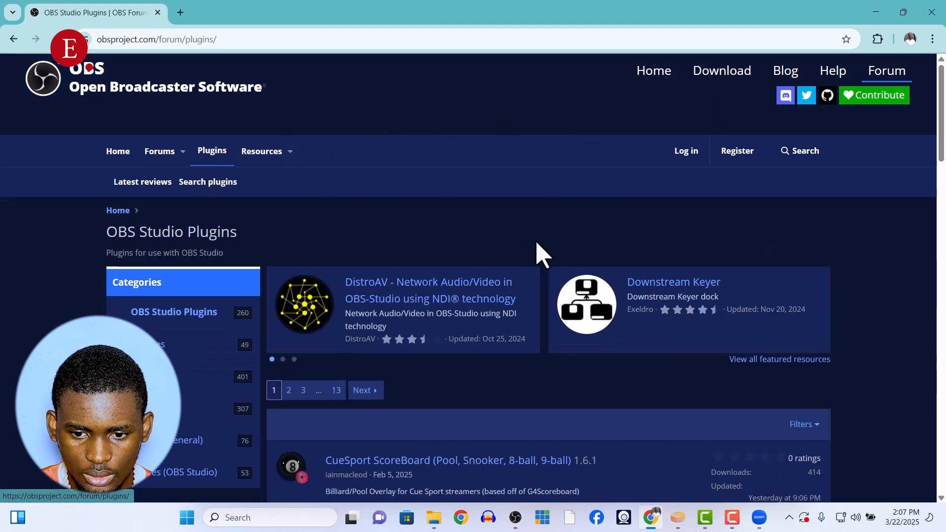
Step: Search the forum for "audio monitor" and open the Audio Monitor plugin thread from the results
left_click(796, 157)
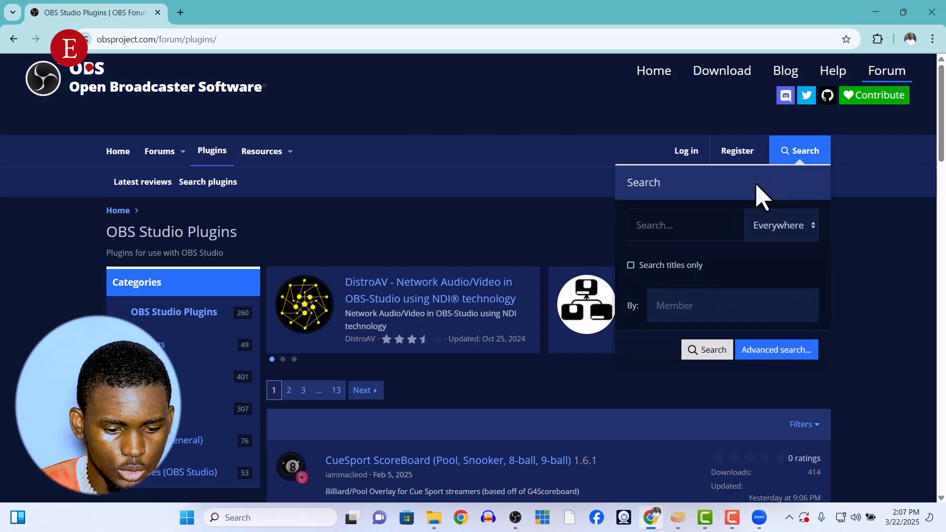
type("audio ")
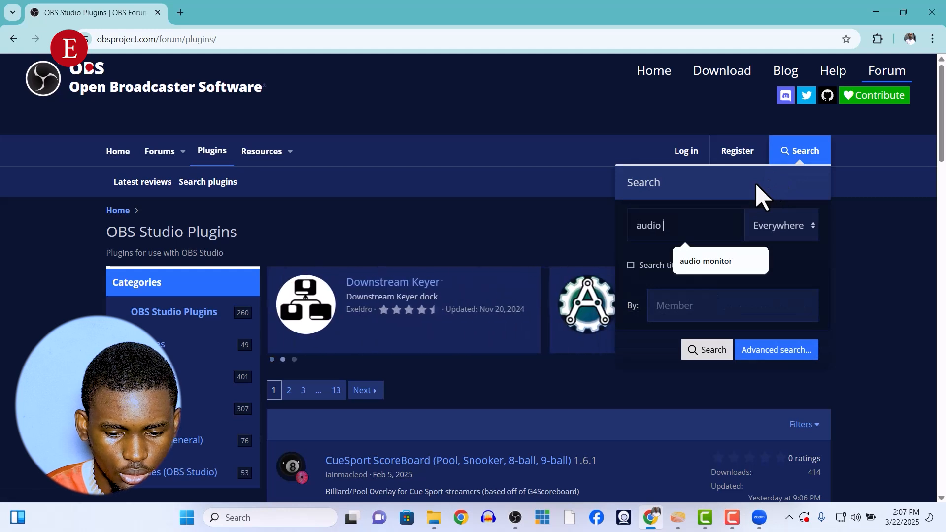
type("monitor")
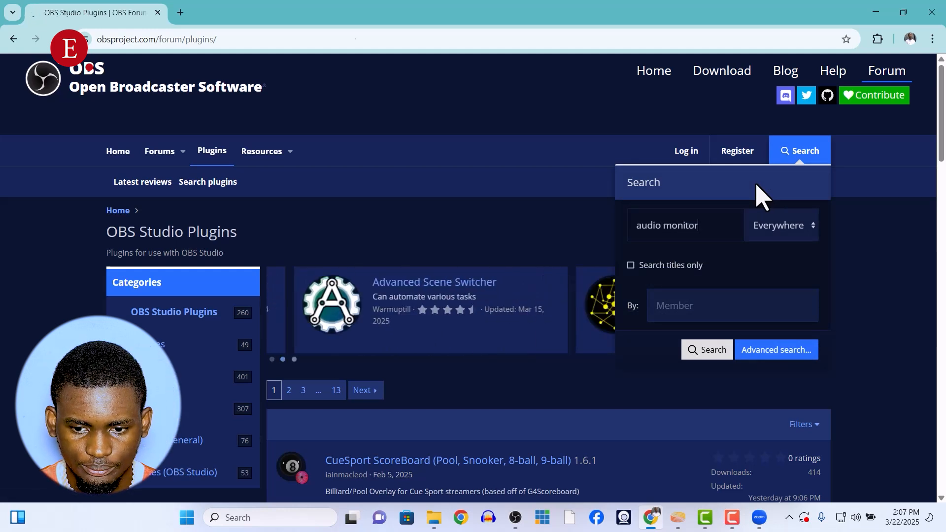
scroll(456, 275, "down", 15)
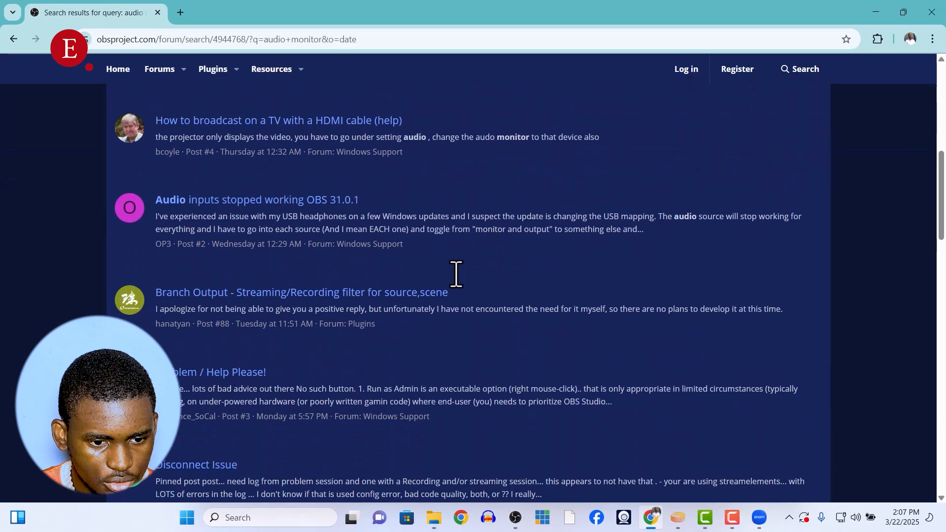
scroll(456, 274, "down", 1)
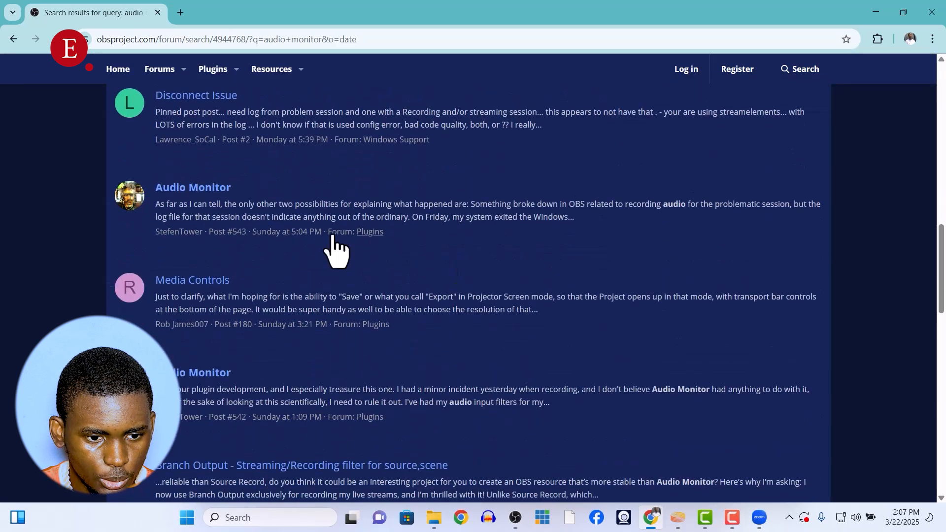
left_click(171, 190)
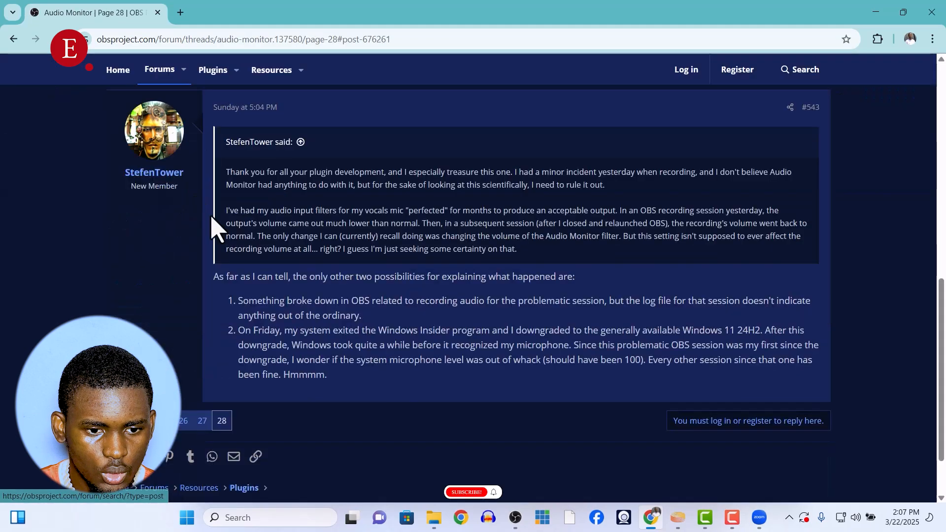
Step: Download audio-monitor-0.9.1-windows-installer.zip from the Audio Monitor page and show the file in its Downloads folder
scroll(217, 229, "down", 2)
scroll(217, 229, "up", 15)
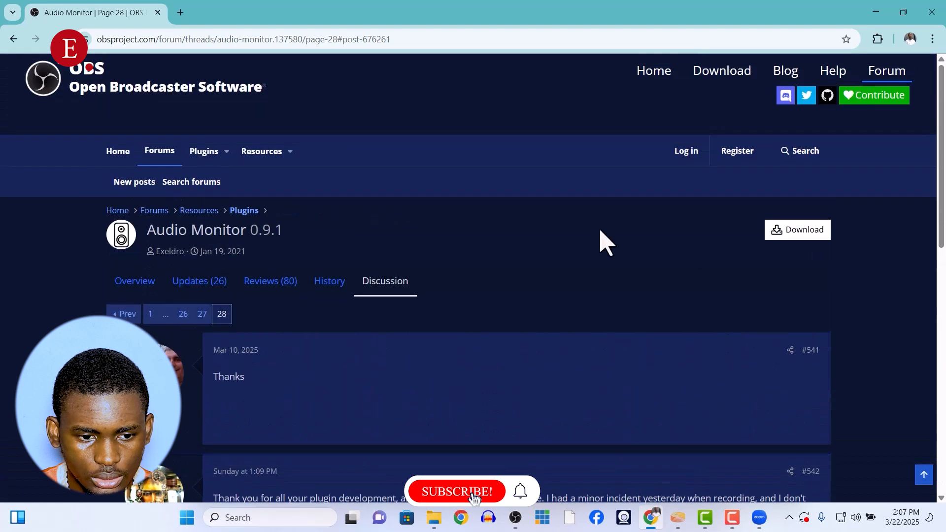
left_click(804, 236)
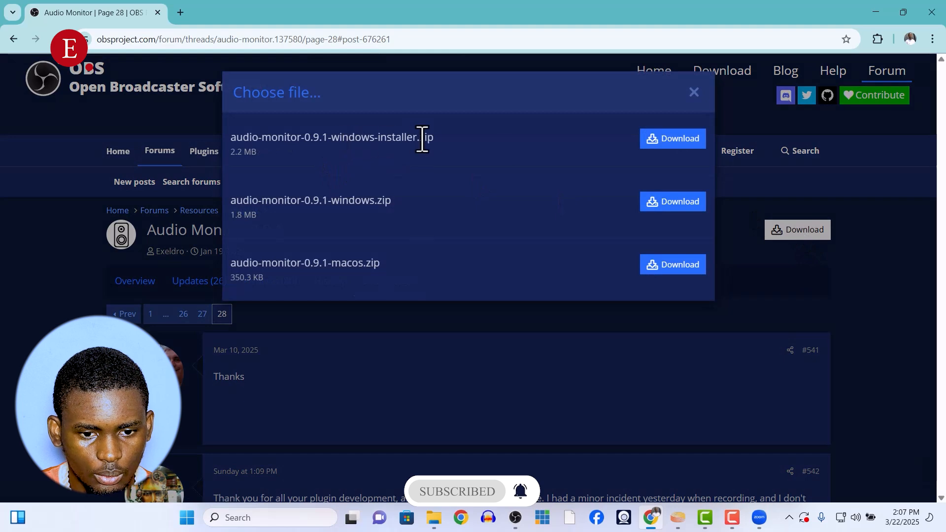
left_click(690, 141)
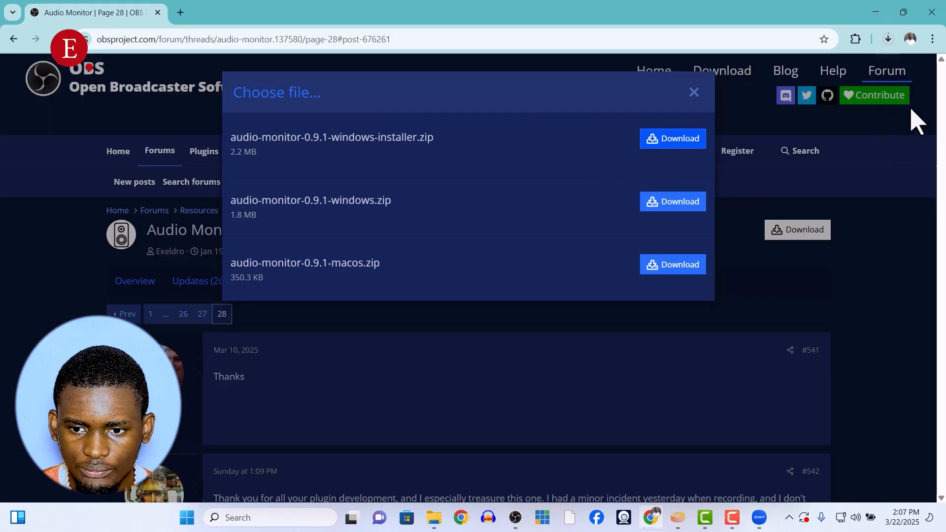
left_click(889, 38)
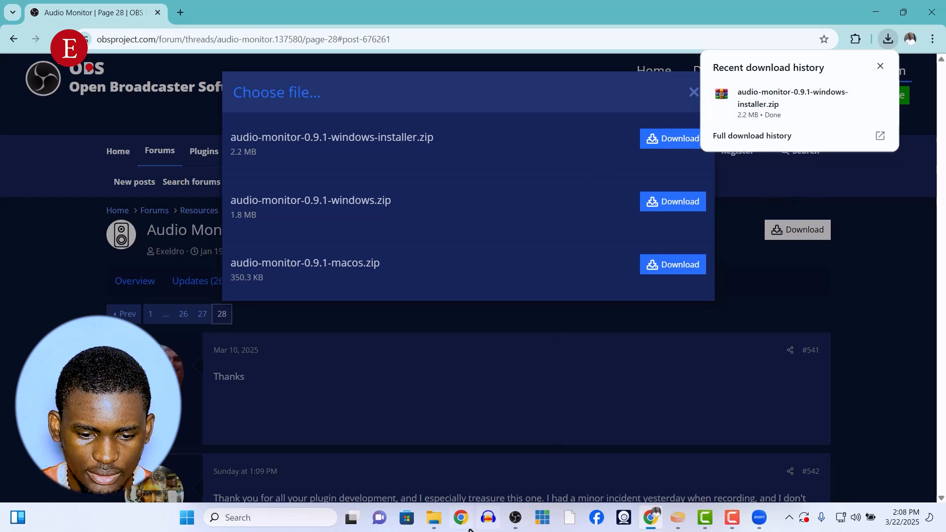
left_click(856, 95)
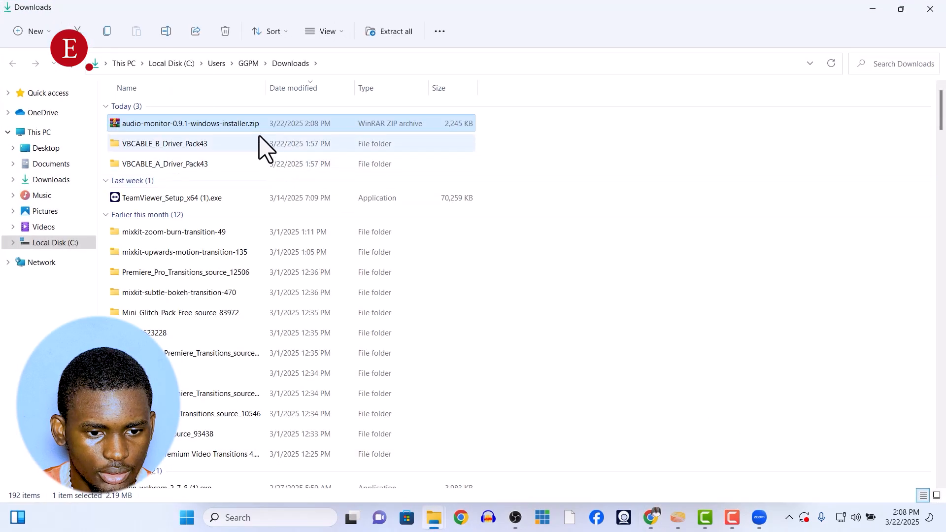
Step: Extract audio-monitor-0.9.1-windows-installer.zip to the default folder within Downloads
right_click(254, 125)
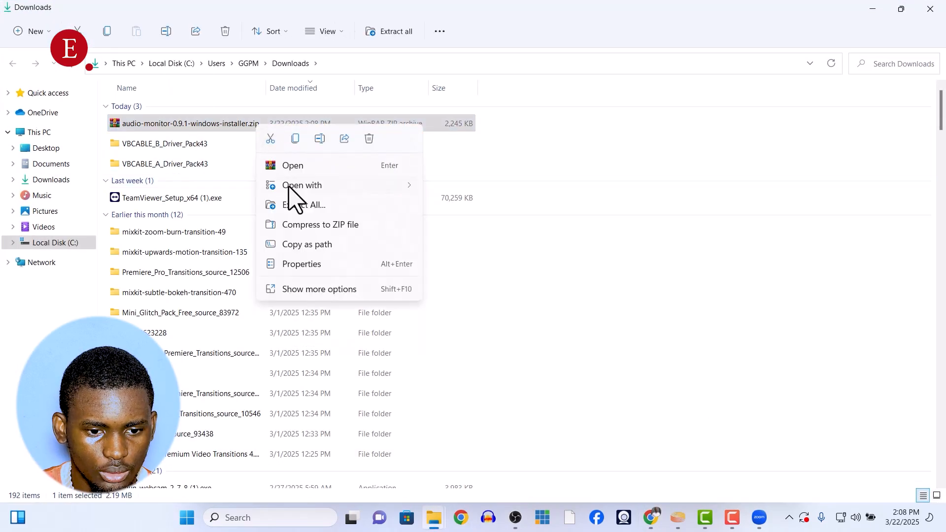
left_click(321, 208)
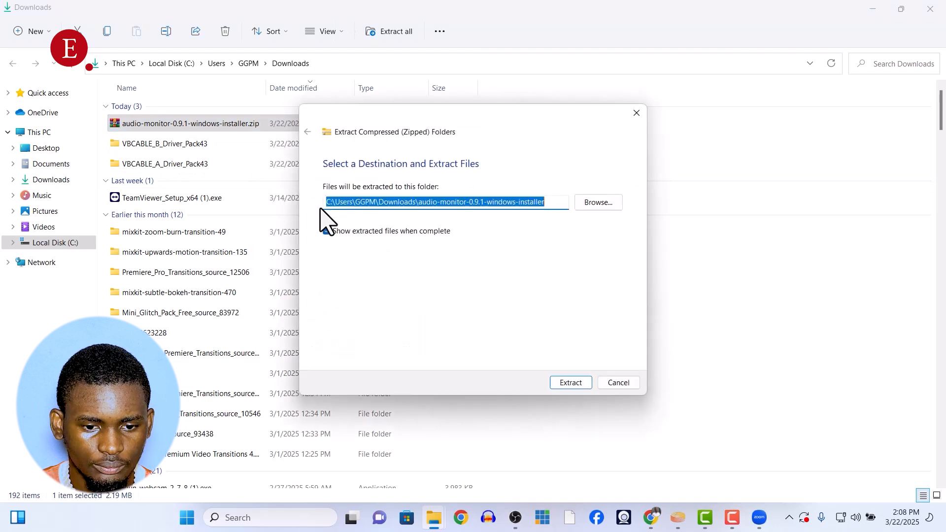
left_click(567, 380)
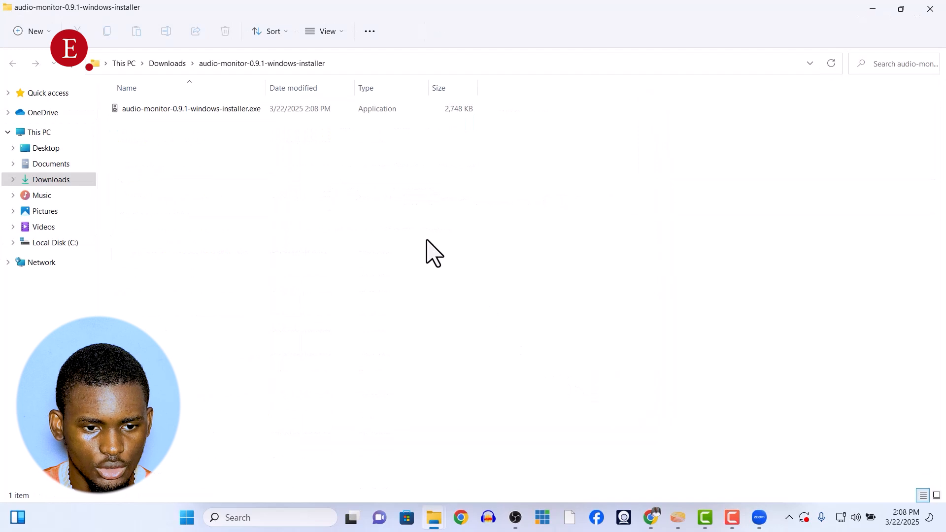
Step: Launch audio-monitor-0.9.1-windows-installer.exe and allow it to run anyway despite Microsoft Defender SmartScreen
left_click(246, 112)
double_click(256, 110)
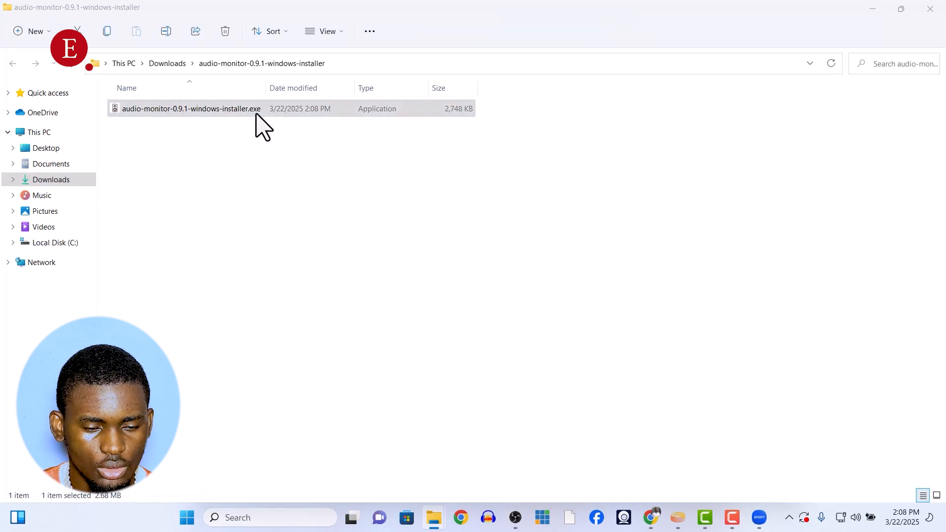
left_click(335, 172)
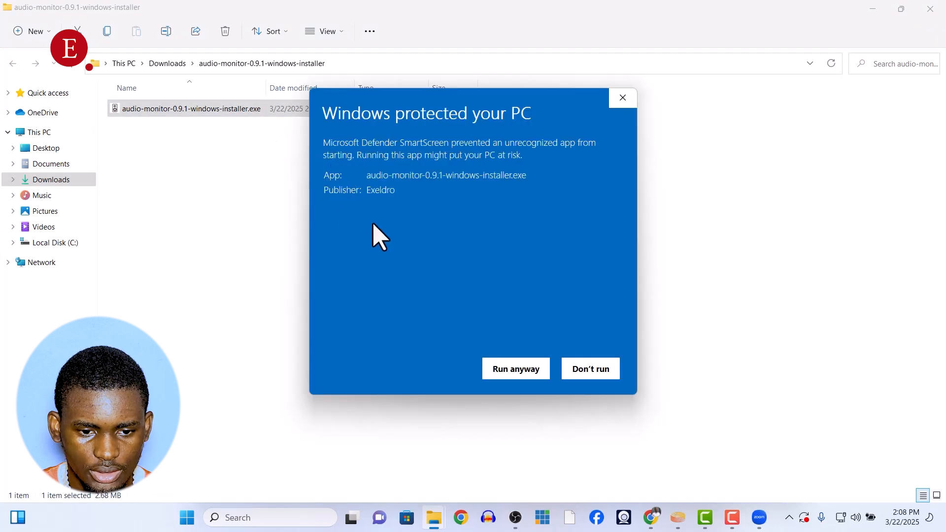
left_click(516, 371)
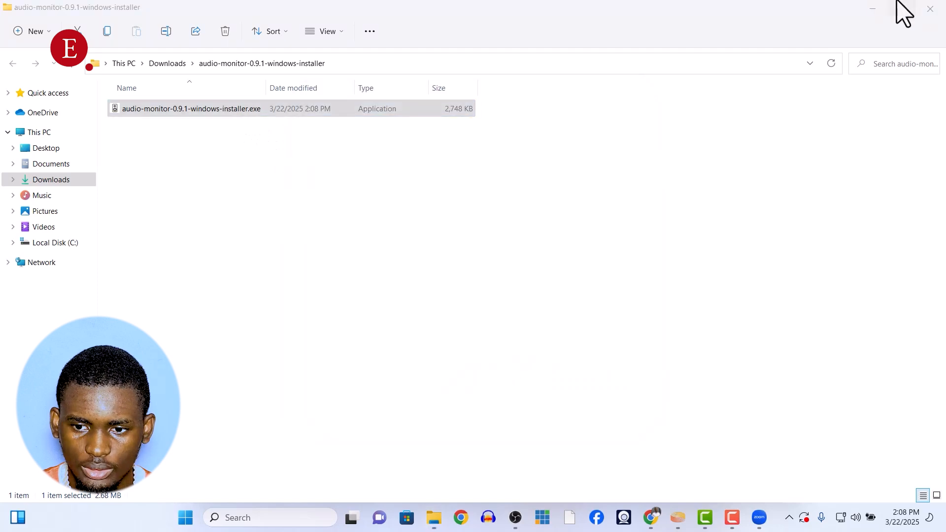
Step: Close the extracted installer folder and minimize the Downloads window
left_click(938, 9)
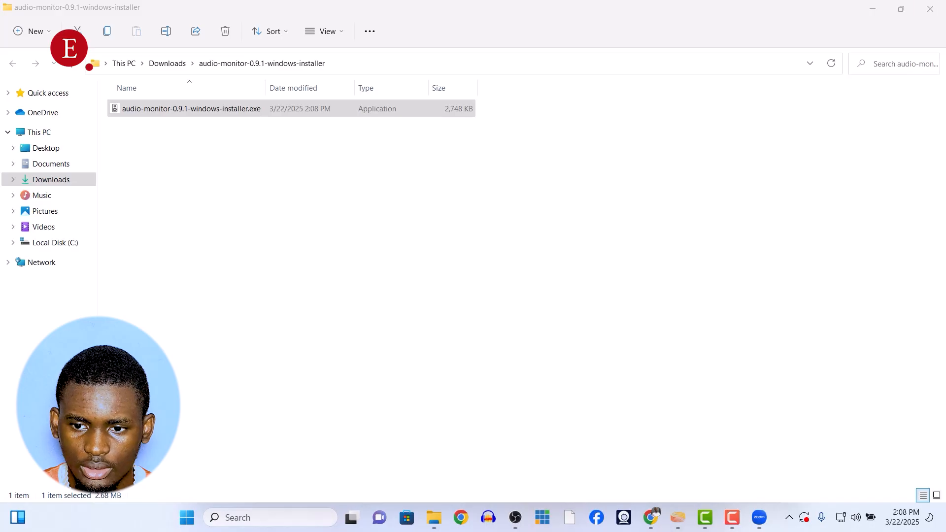
key("alt+Left")
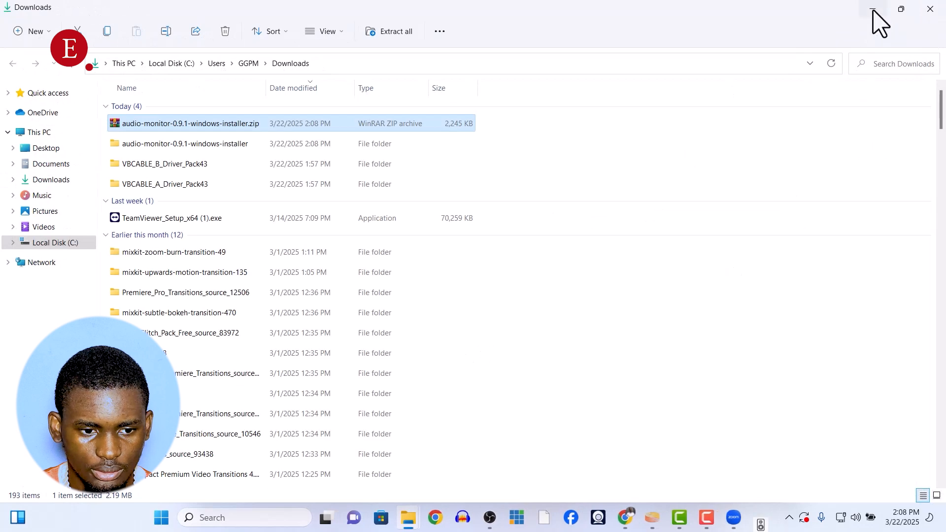
left_click(873, 10)
Step: Try to install Audio Monitor 0.9.1 with the option to automatically close the applications, checking the running OBS Studio before continuing
left_click(566, 377)
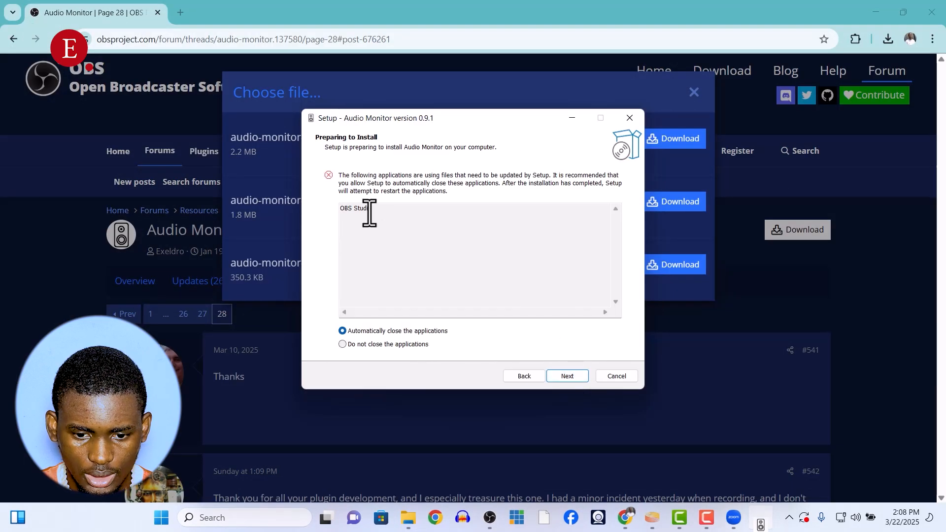
left_click(489, 517)
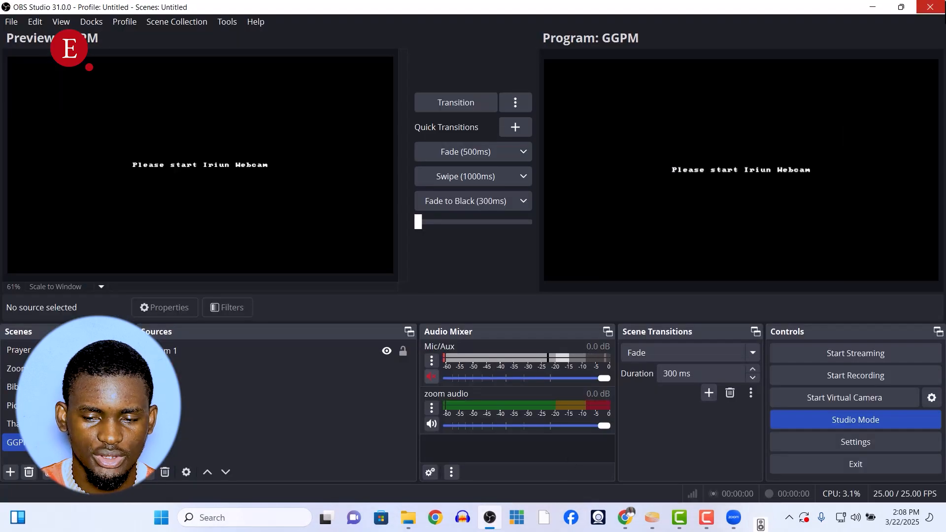
left_click(491, 517)
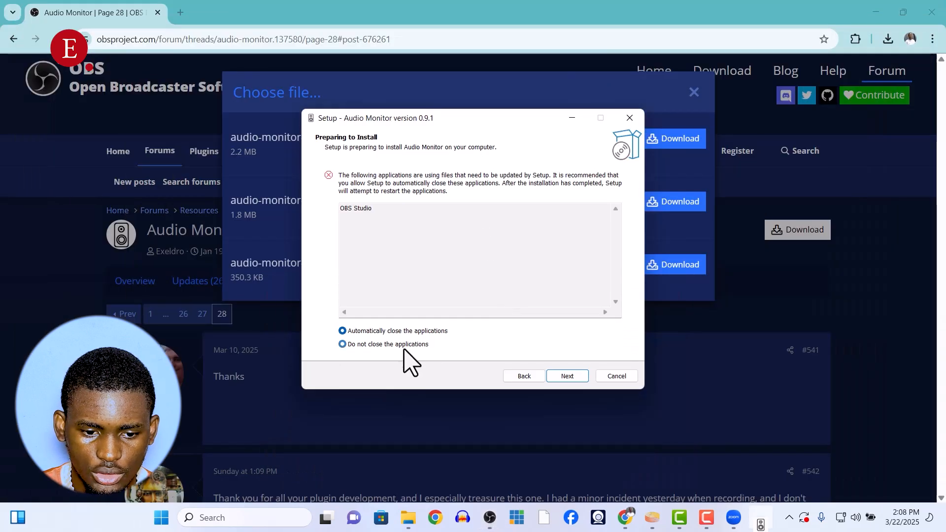
left_click(568, 377)
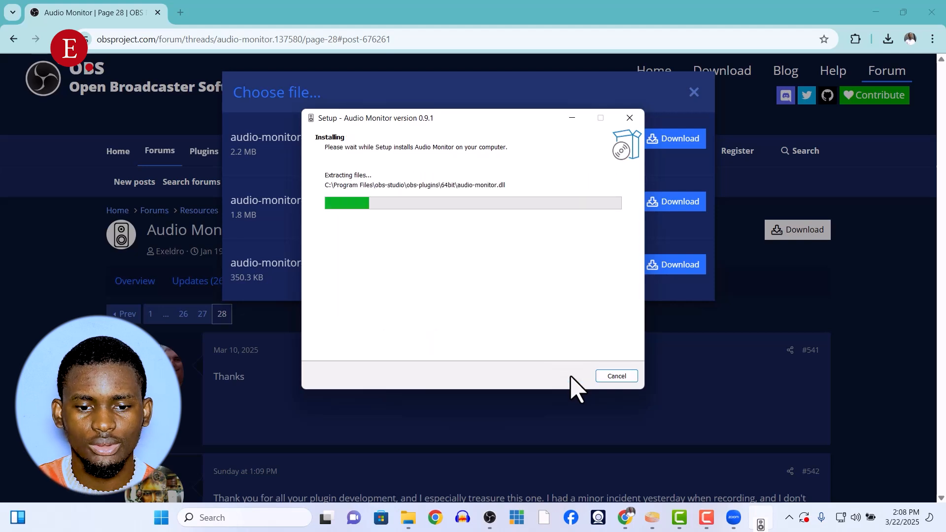
Step: Close the download file chooser and the browser, then cancel the Audio Monitor installation
left_click(694, 92)
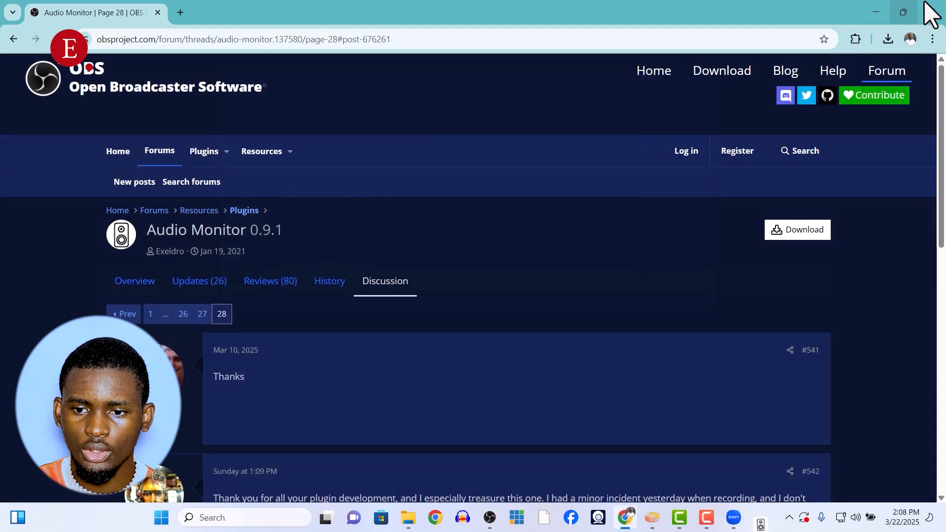
left_click(929, 11)
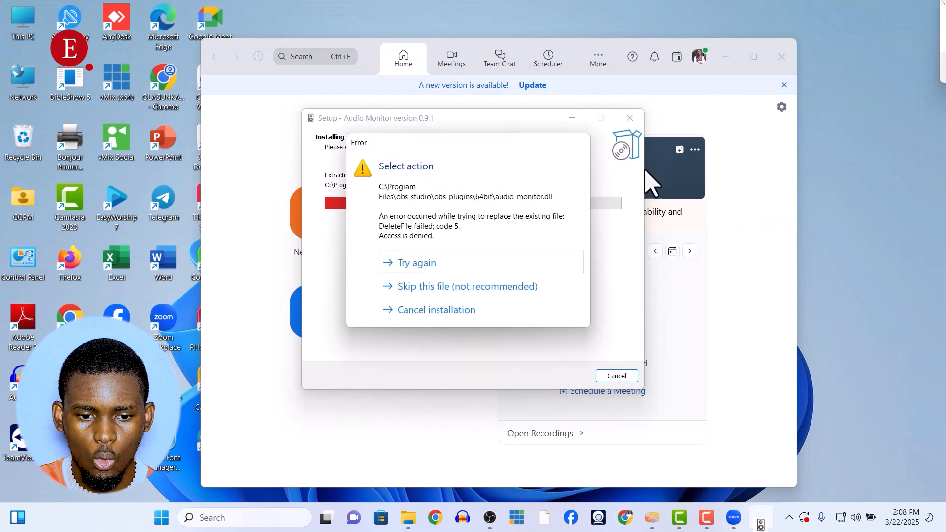
left_click(459, 313)
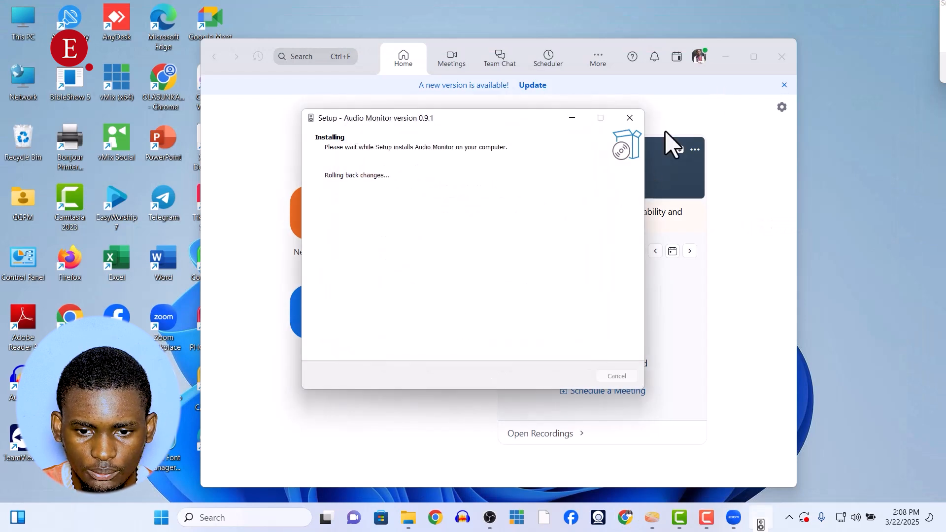
left_click(630, 118)
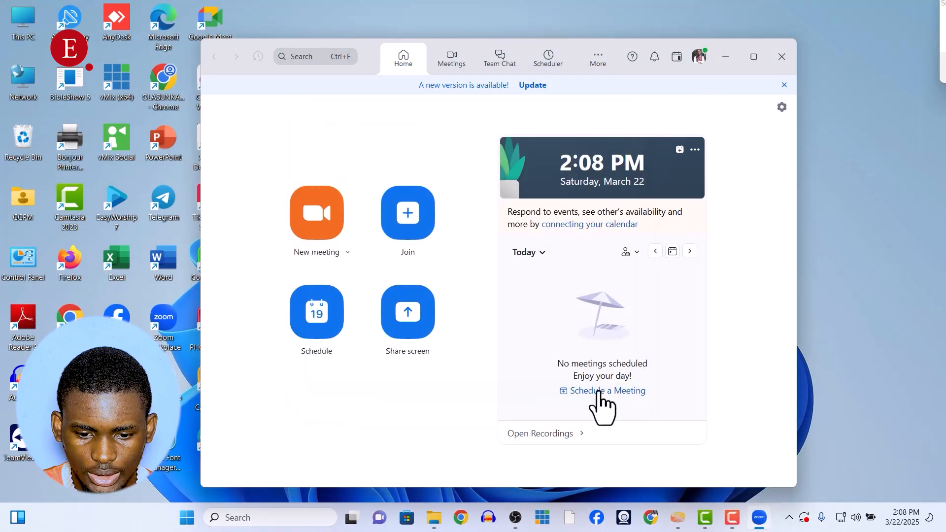
Step: Show OBS Studio behind Zoom, open the Zoom settings and minimize Zoom's main window
left_click(516, 517)
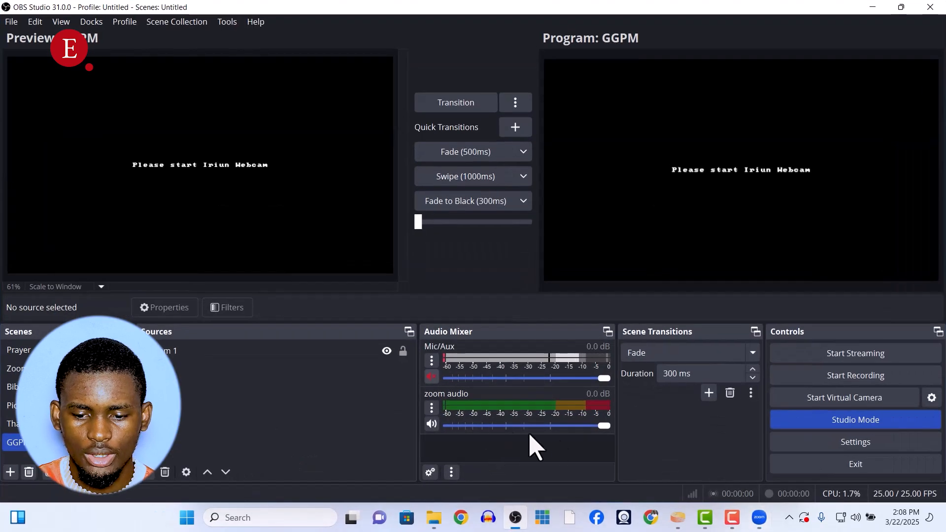
left_click(759, 518)
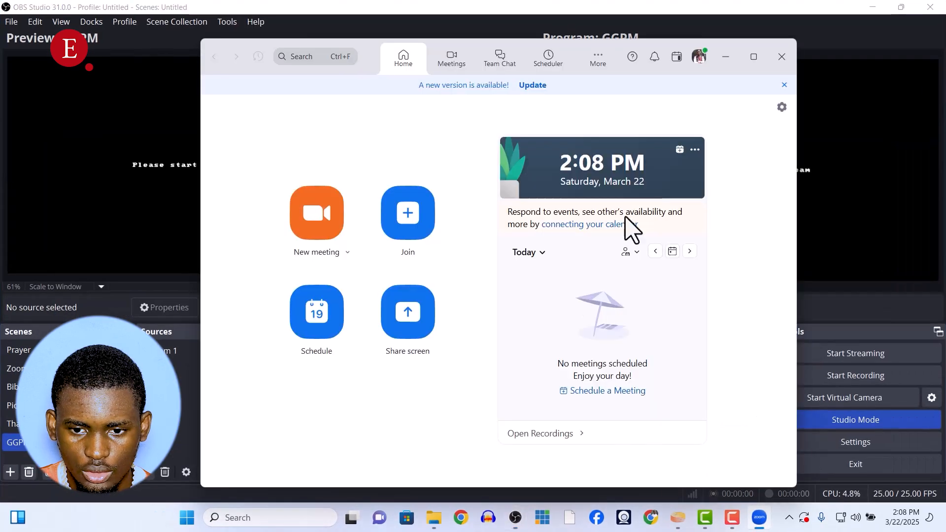
left_click(699, 57)
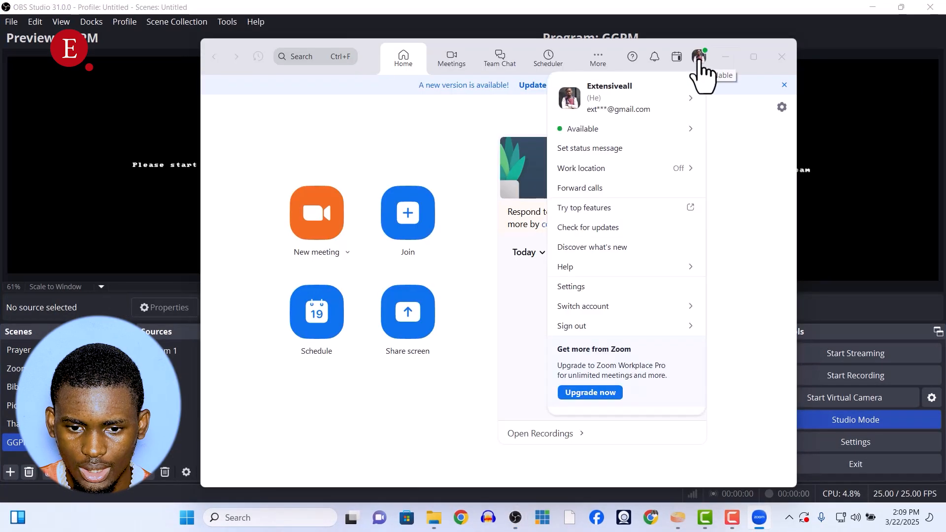
left_click(638, 286)
left_click(728, 56)
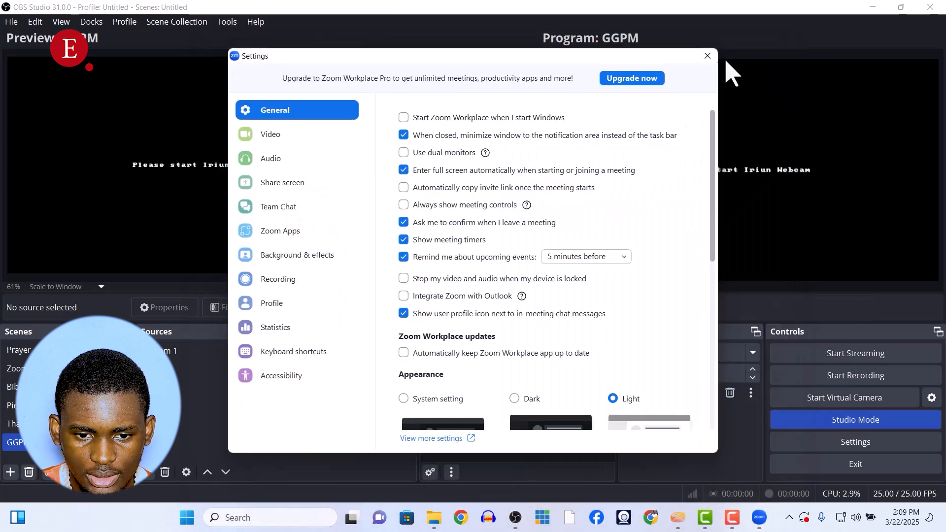
Step: Place Zoom's audio settings beside the OBS audio mixer and unmute Mic/Aux in OBS
left_click_drag(454, 62, 243, 82)
left_click(101, 180)
left_click_drag(313, 99, 218, 75)
left_click(432, 377)
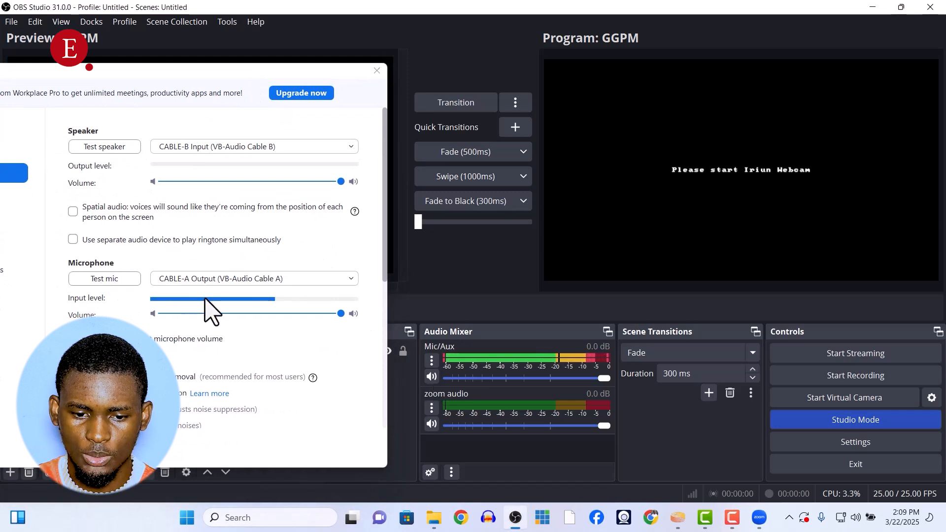
Step: Start Zoom's speaker test on CABLE-B Input and compare its output level with the zoom audio meter in OBS
left_click(107, 149)
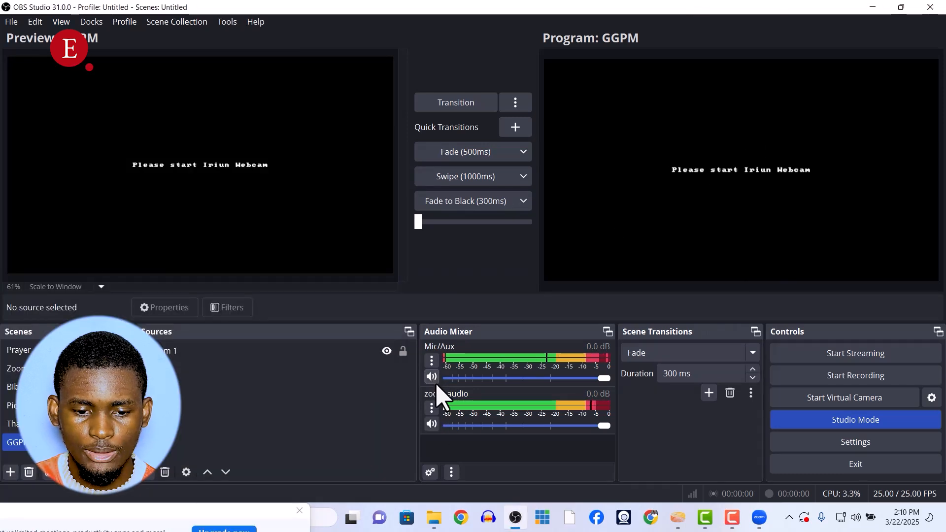
left_click_drag(246, 520, 336, 92)
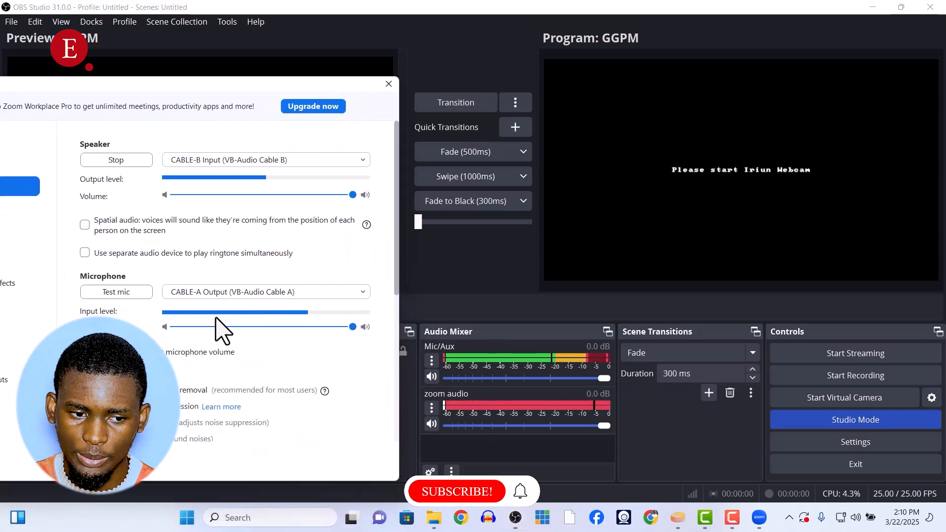
left_click_drag(284, 94, 244, 500)
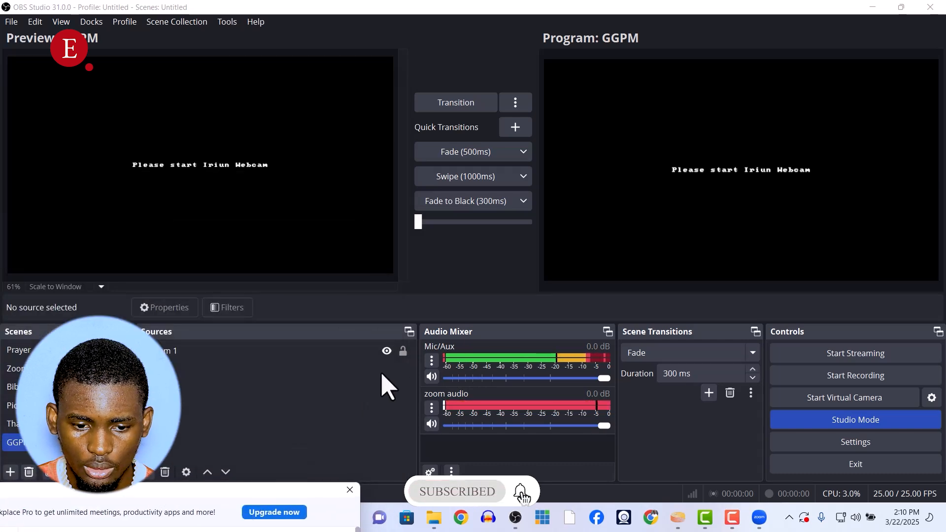
Step: Open the advanced audio properties, try each Mic/Aux monitoring option and leave it on Monitor Off
left_click(432, 361)
left_click(472, 352)
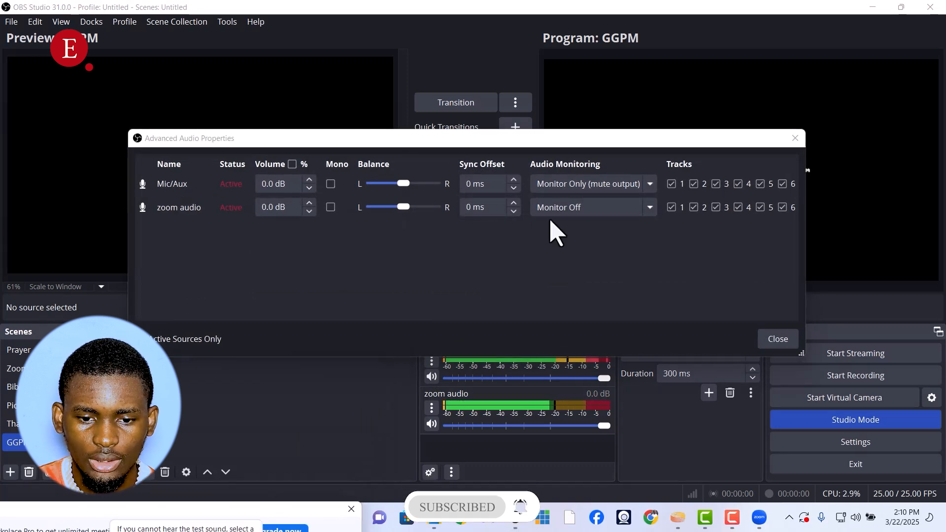
left_click(580, 184)
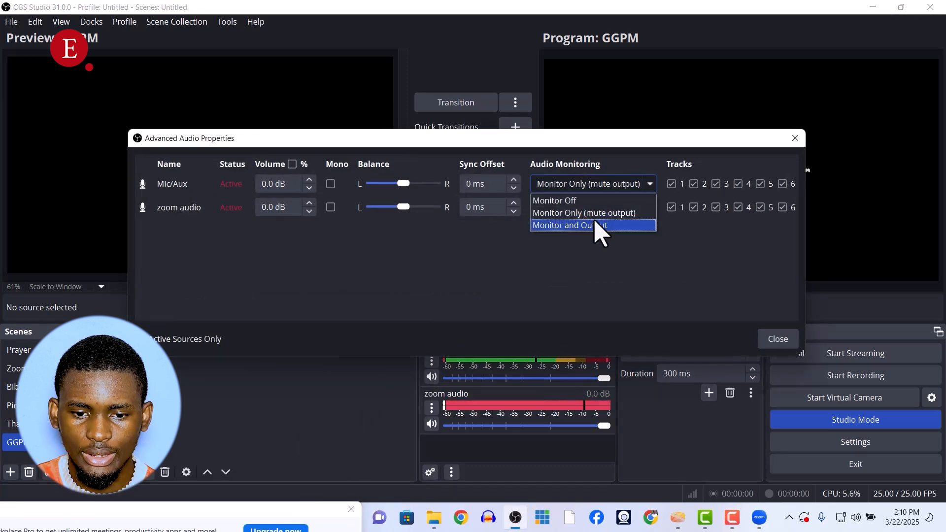
left_click(595, 226)
left_click(599, 186)
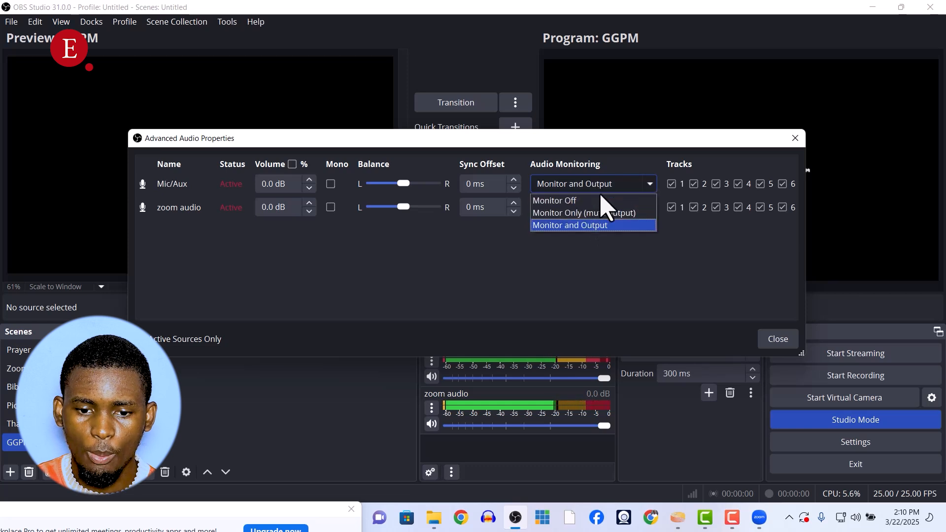
left_click(605, 213)
left_click(604, 186)
left_click(605, 200)
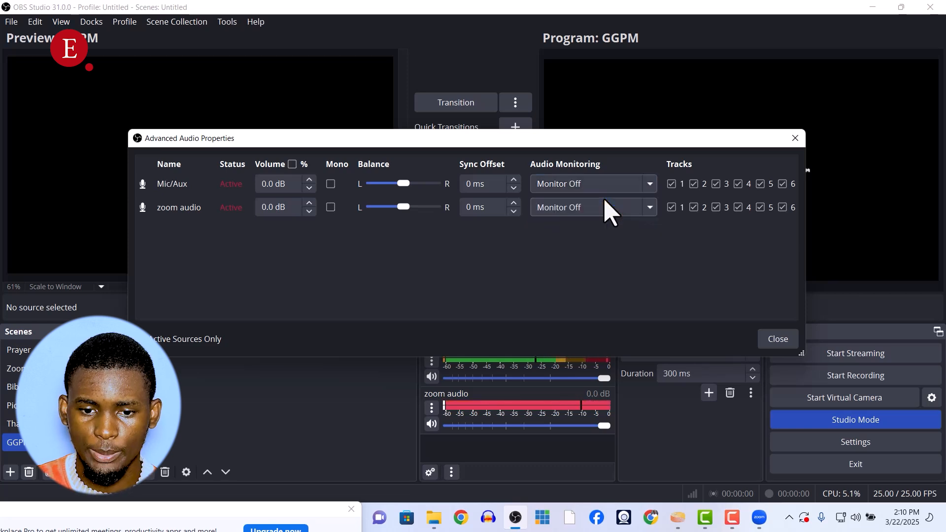
Step: Bring Zoom's audio settings back into view and stop the speaker test
left_click(602, 187)
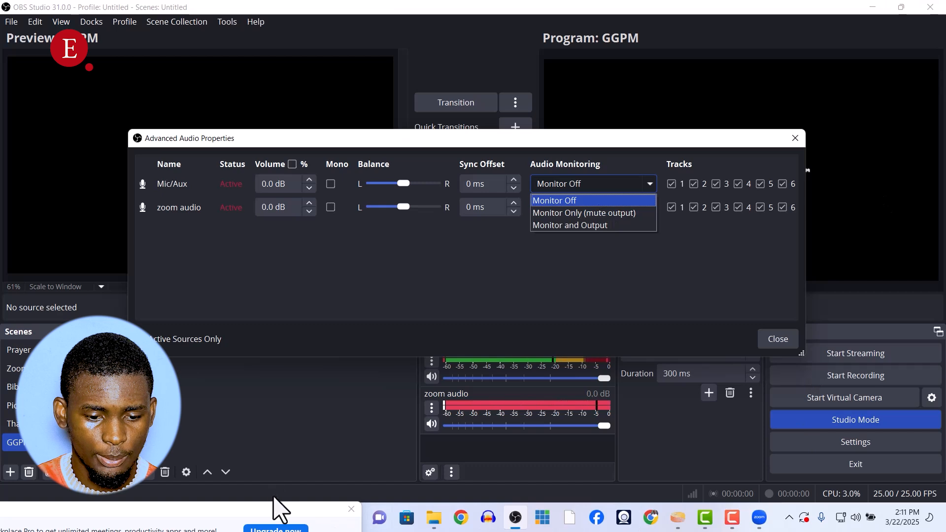
left_click_drag(274, 507, 324, 112)
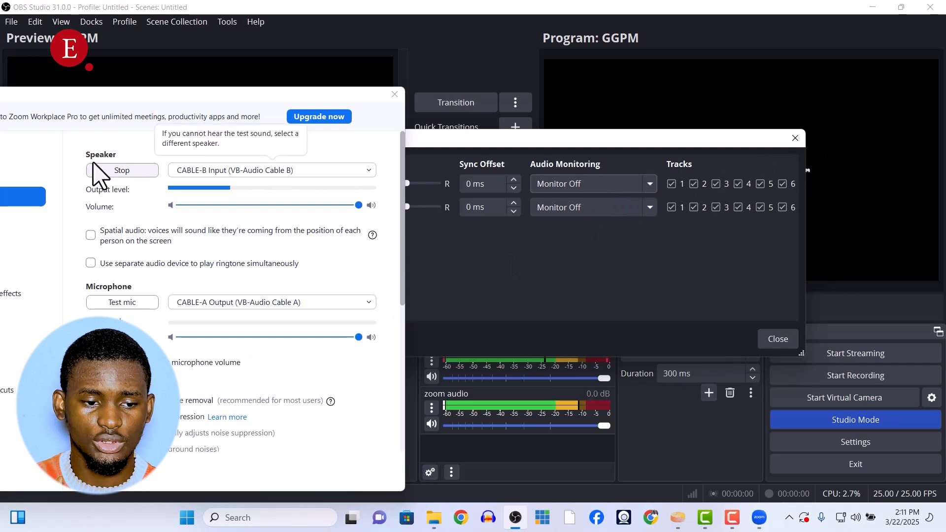
left_click(113, 173)
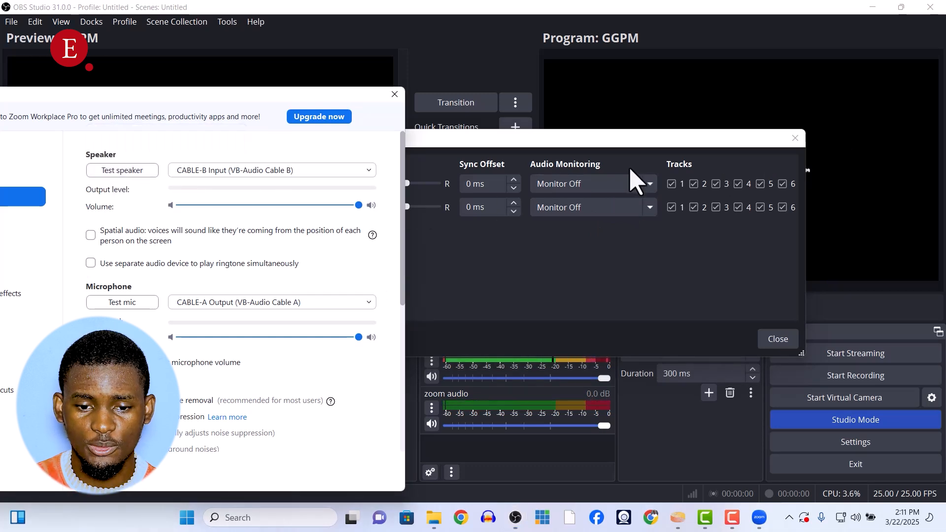
Step: Try Monitor Only (mute output) and Monitor and Output for Mic/Aux while checking Zoom's microphone input level
left_click(574, 185)
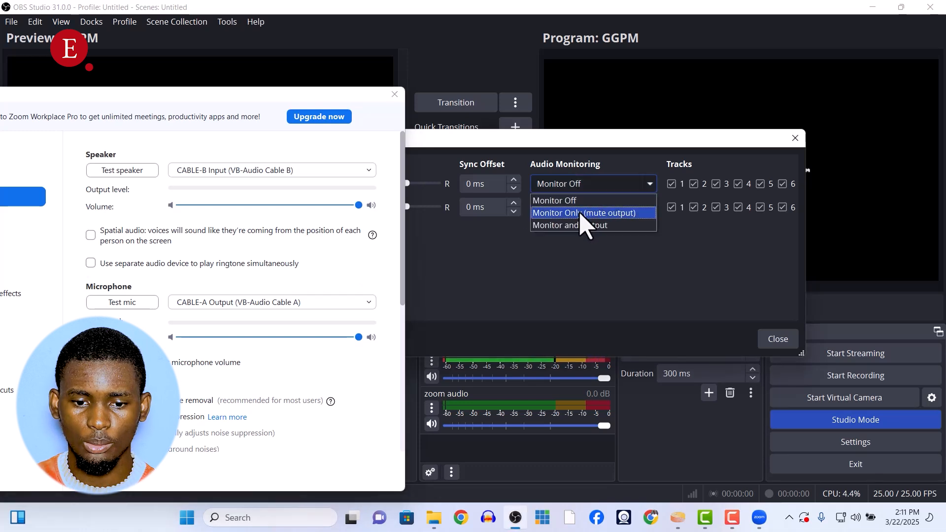
left_click(583, 214)
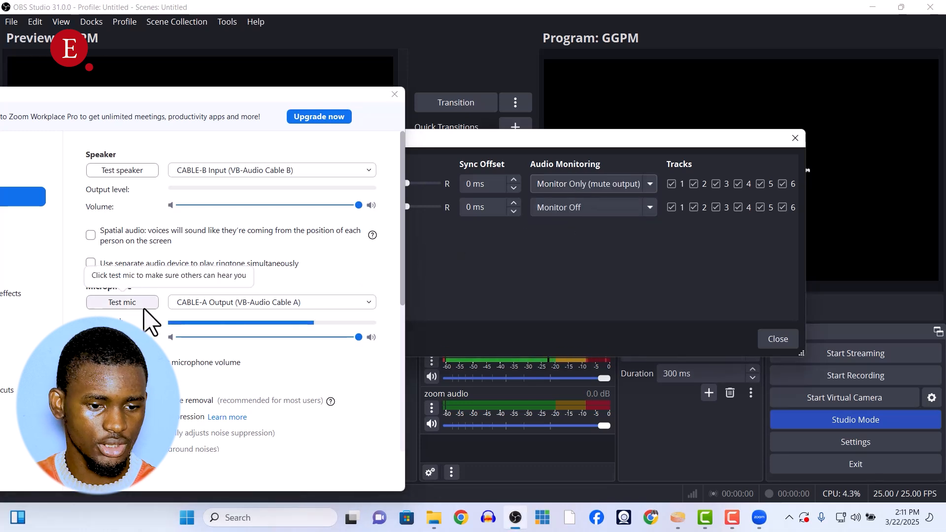
left_click(628, 186)
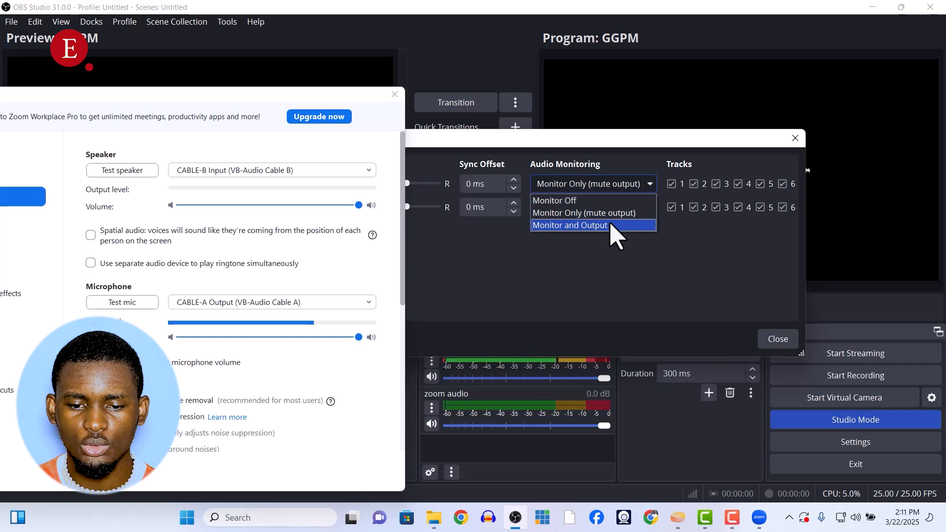
left_click(611, 224)
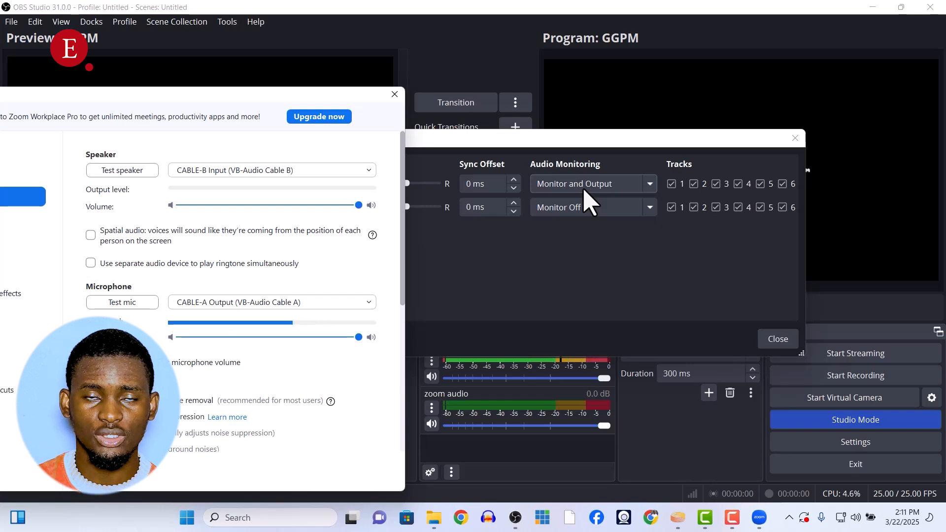
left_click_drag(313, 98, 317, 524)
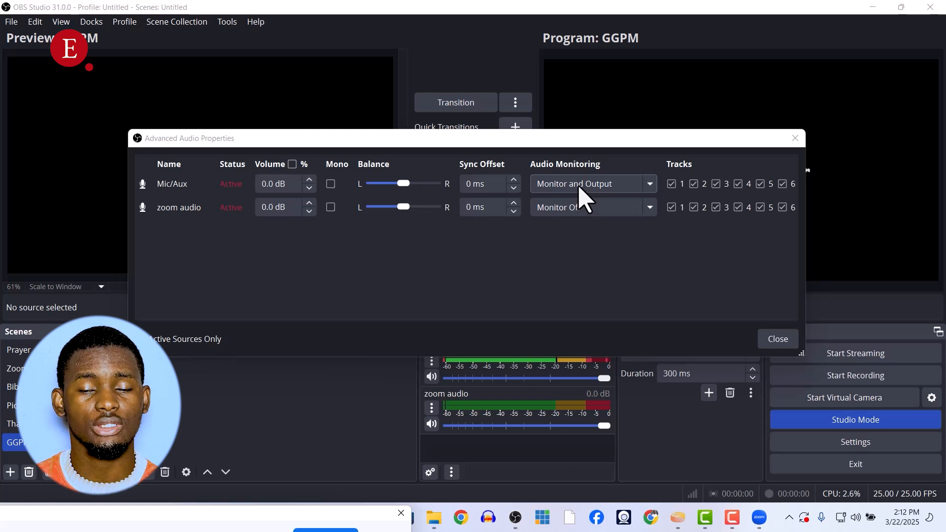
Step: Set Mic/Aux audio monitoring to Monitor Only (mute output) and check the microphone input level in Zoom's audio settings
left_click(557, 188)
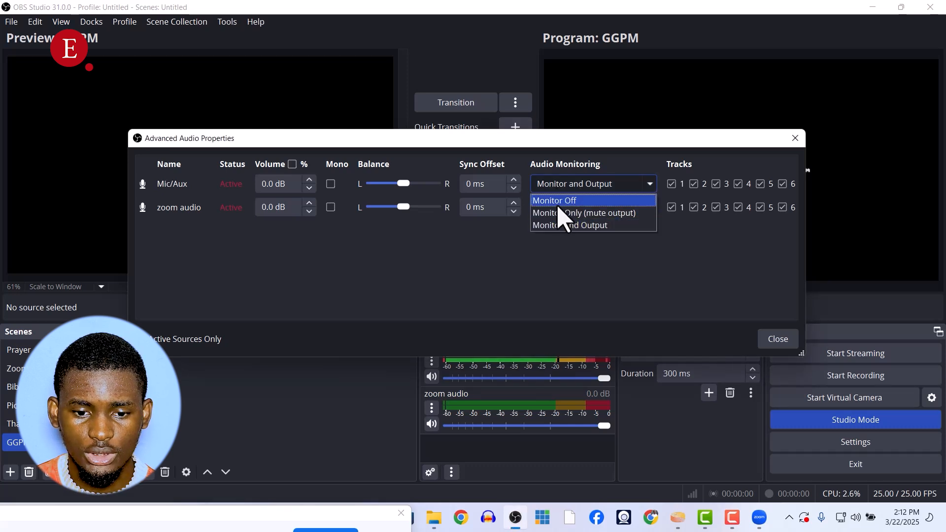
left_click(561, 214)
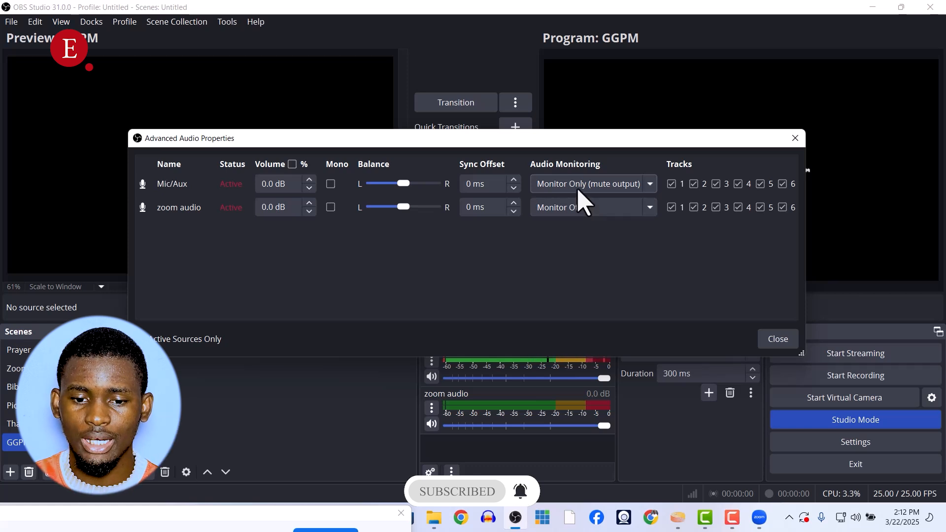
left_click_drag(327, 520, 379, 54)
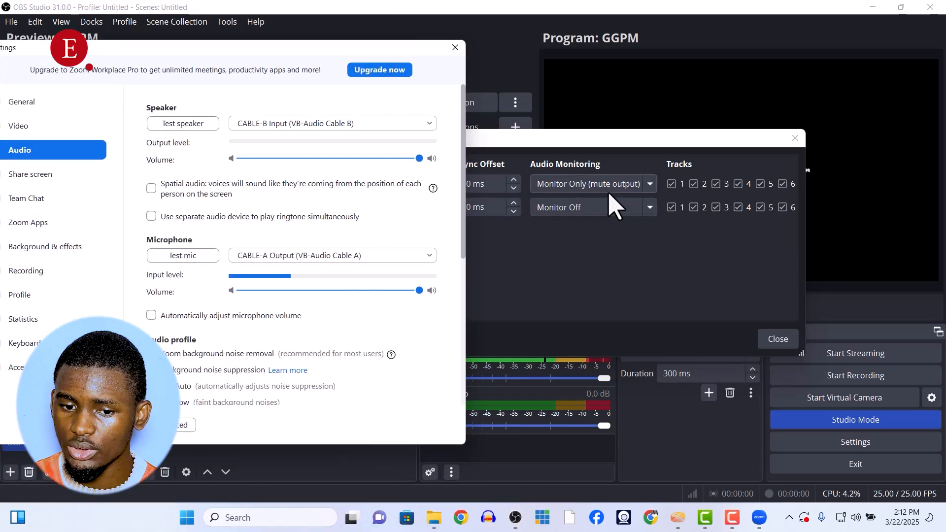
left_click_drag(377, 66, 389, 417)
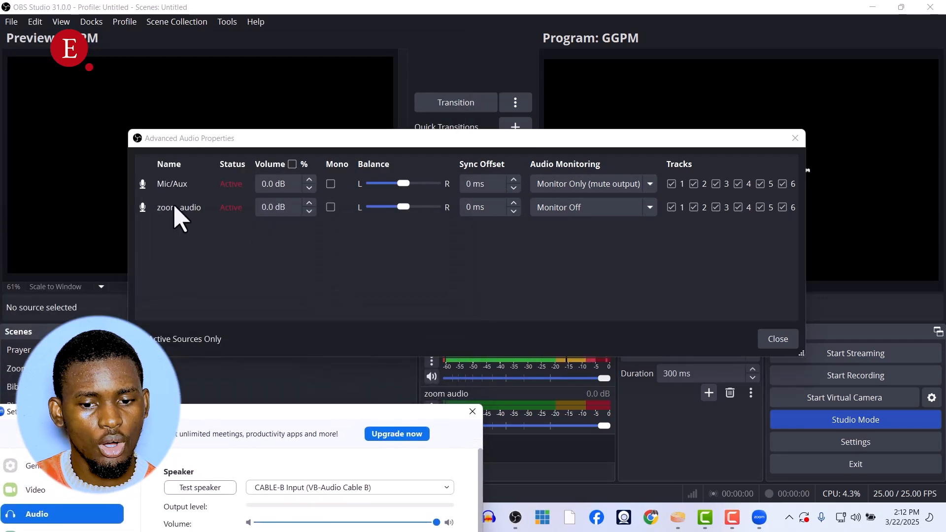
Step: Review the monitoring options for zoom audio and choose Monitor Off
left_click(578, 212)
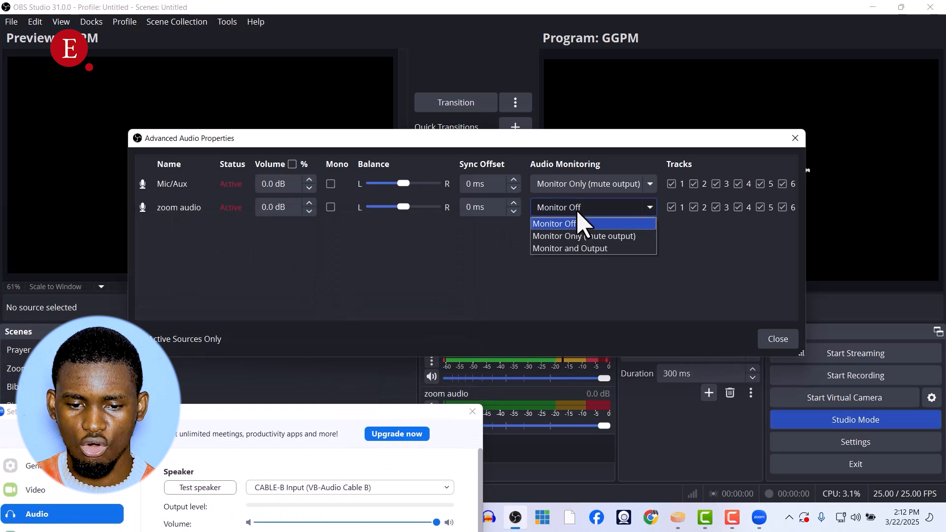
left_click(578, 226)
left_click(581, 211)
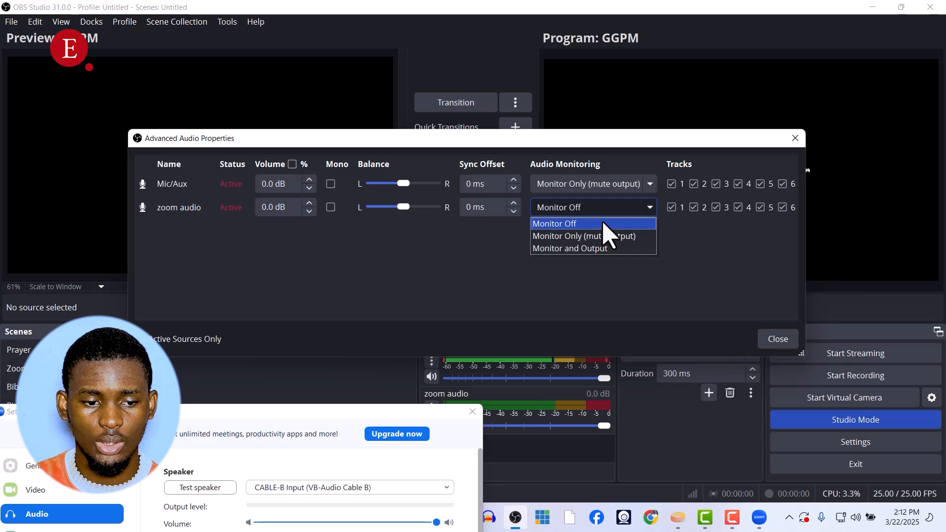
left_click(562, 224)
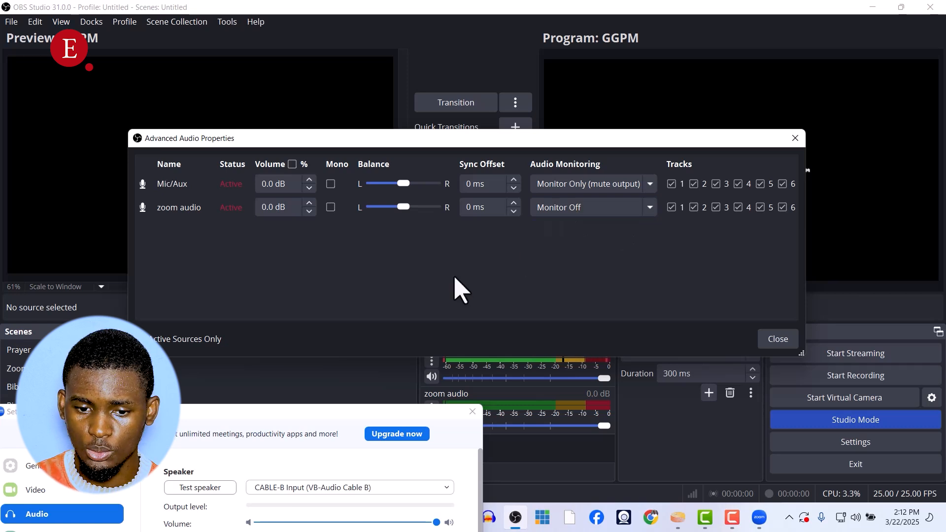
left_click(575, 216)
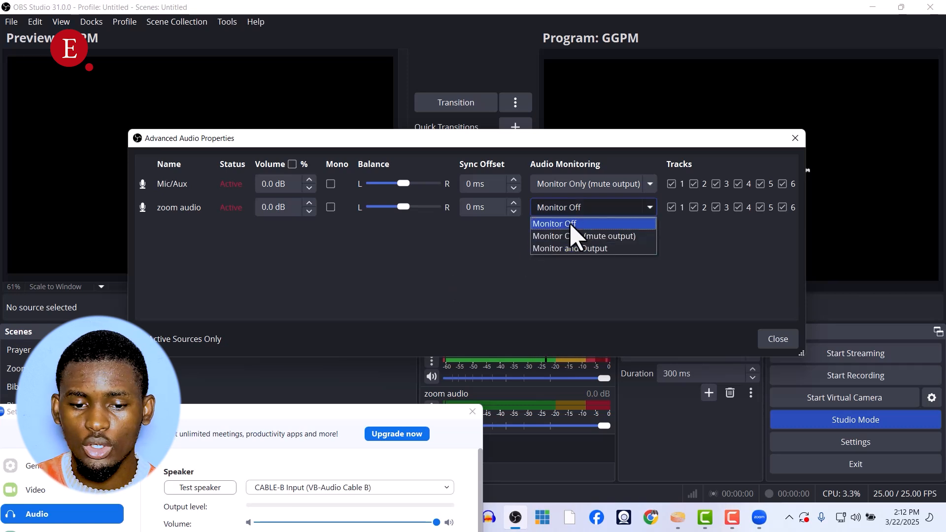
left_click(567, 224)
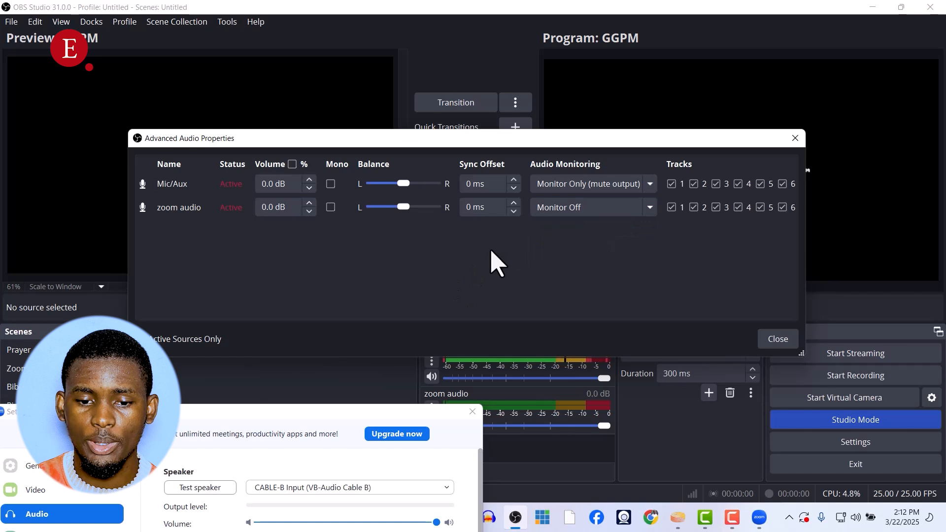
Step: Try the Monitor and Output and Monitor Off options for zoom audio, finishing on Monitor Only (mute output)
left_click(564, 214)
left_click(570, 249)
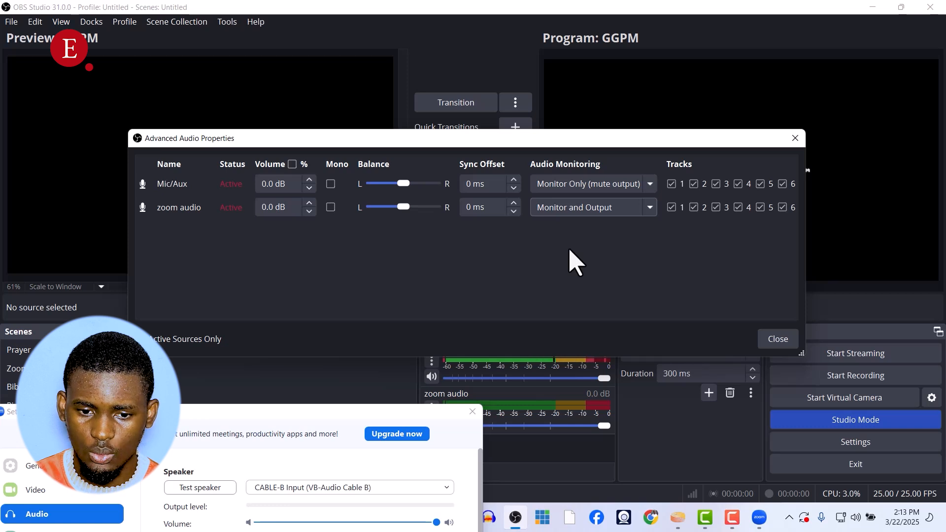
left_click(594, 209)
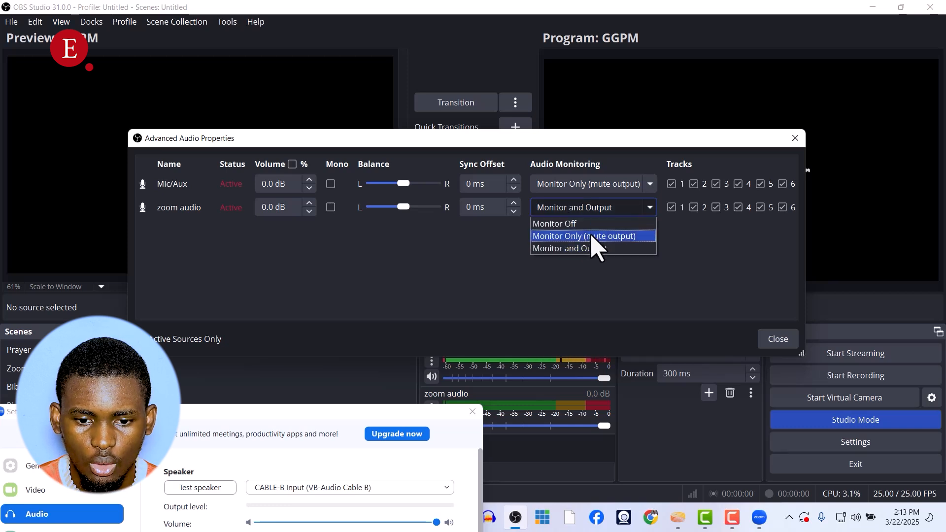
left_click(591, 237)
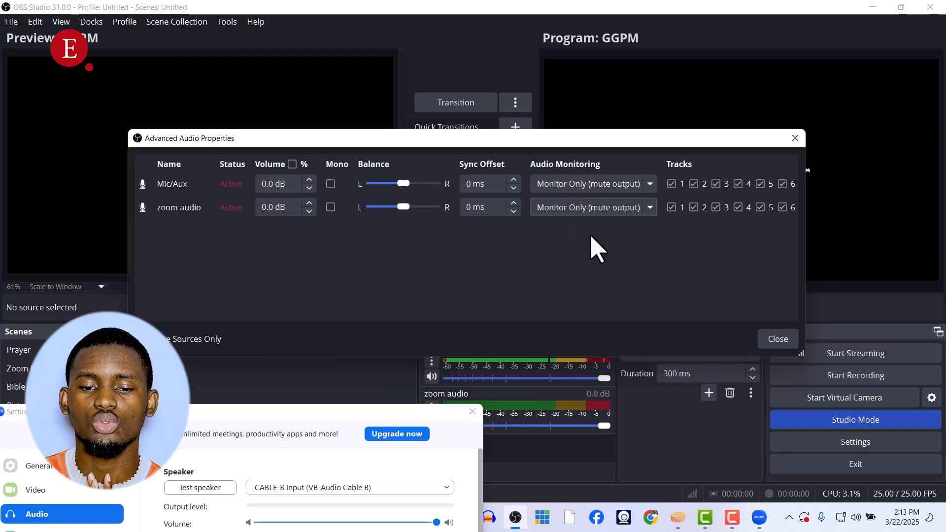
left_click(588, 208)
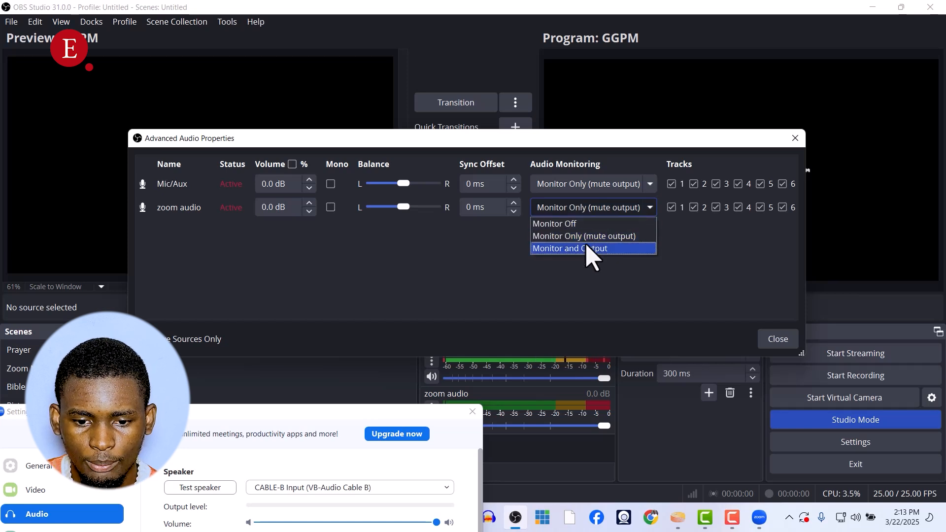
left_click(583, 224)
left_click(590, 209)
left_click(599, 237)
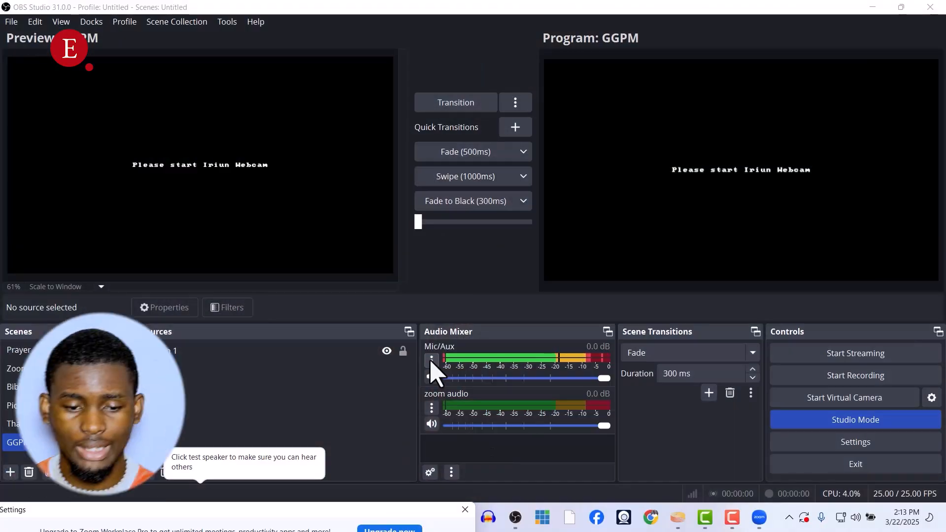
Step: Check the audio monitoring modes of Mic/Aux and zoom audio in Advanced Audio Properties
left_click(433, 363)
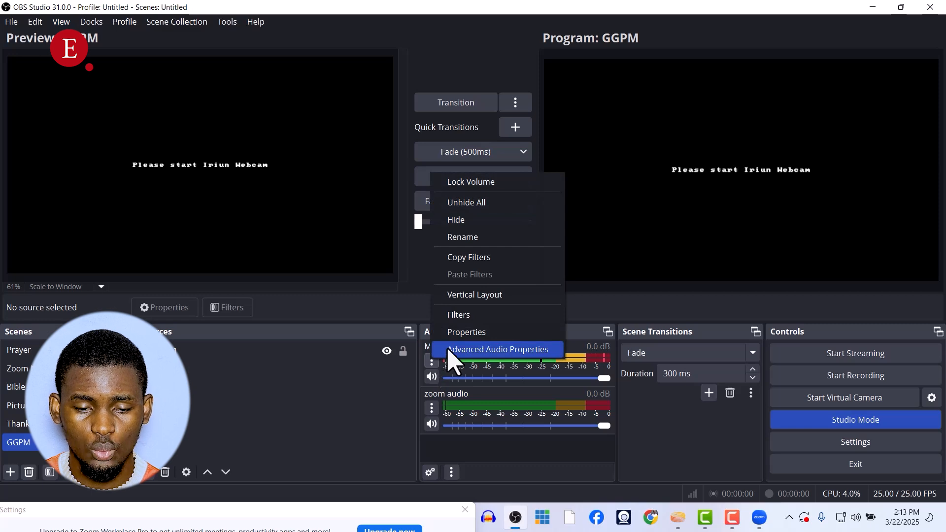
left_click(449, 351)
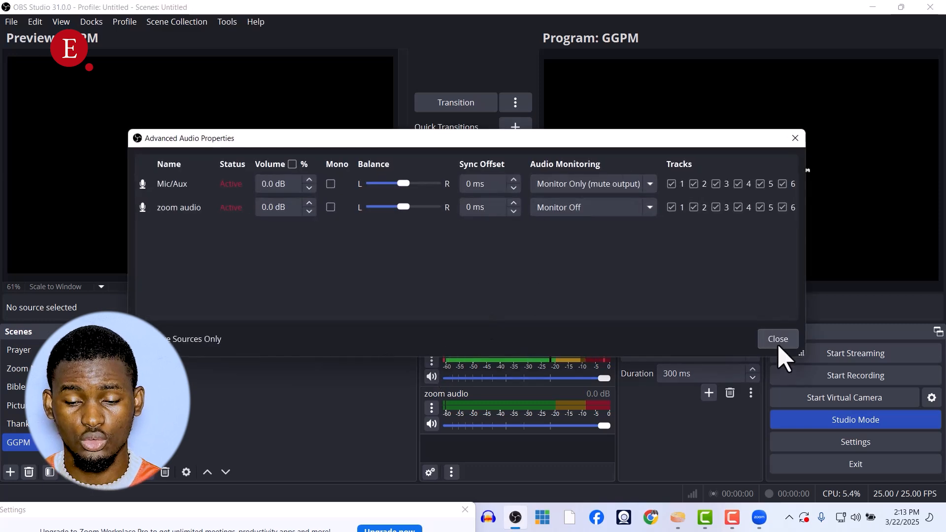
left_click(778, 339)
left_click(432, 364)
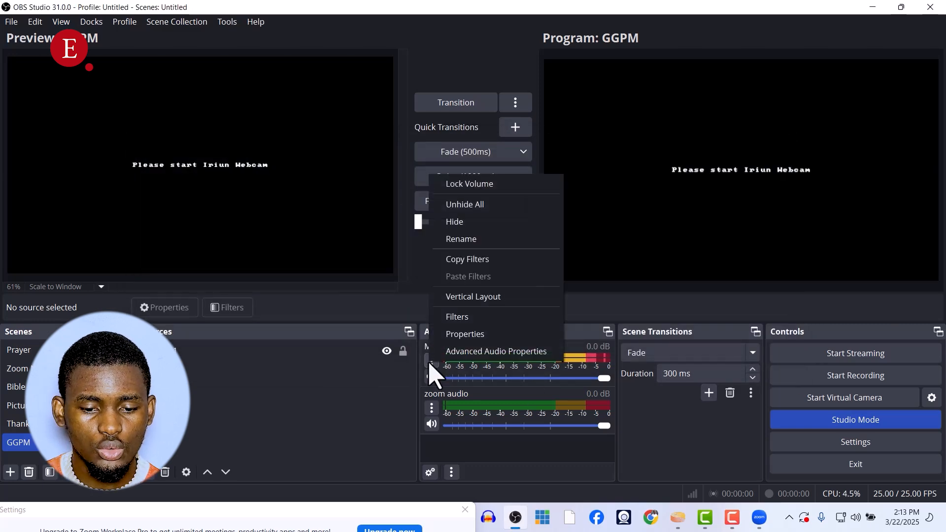
left_click(389, 368)
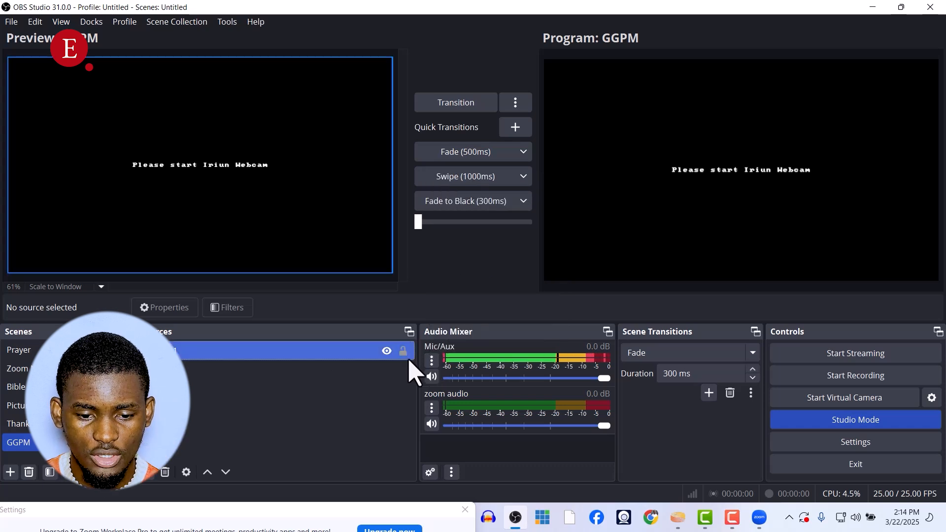
Step: Remove the existing Audio Monitor filter from the Mic/Aux source
left_click(432, 361)
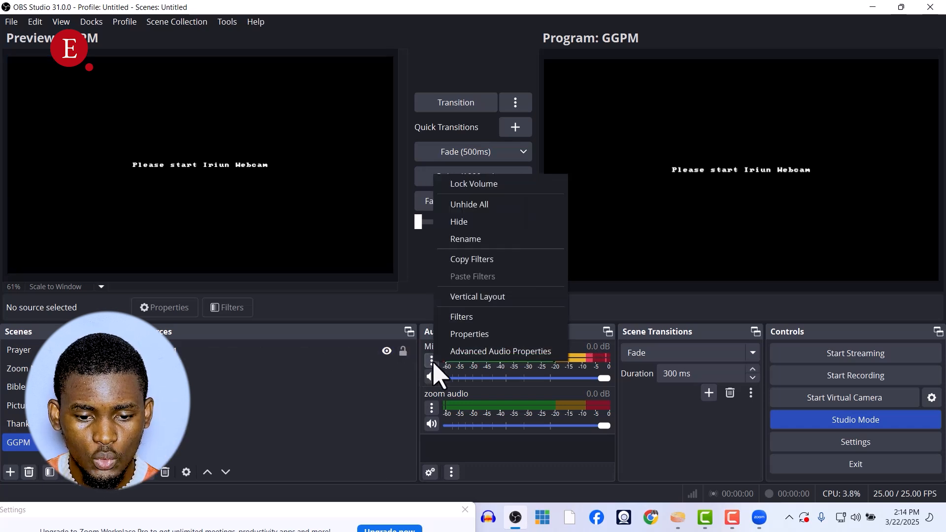
left_click(456, 319)
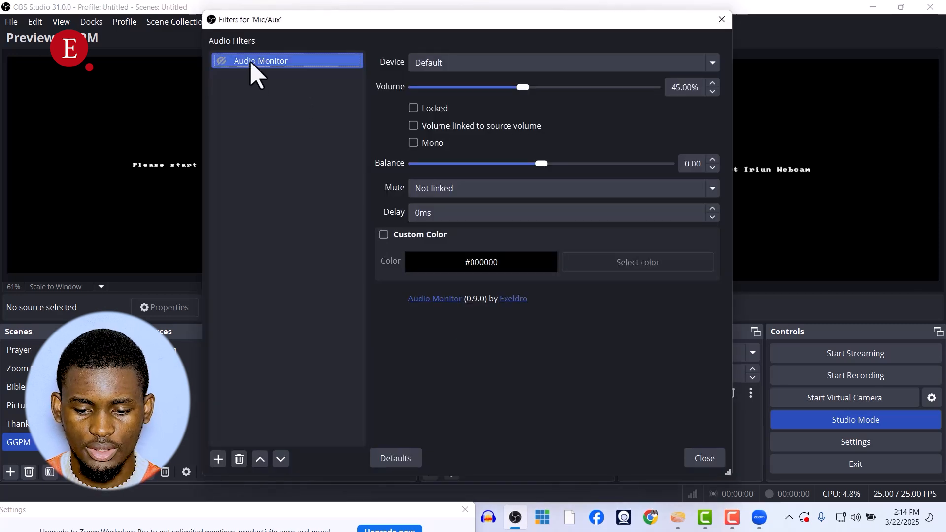
key("Delete")
key("Return")
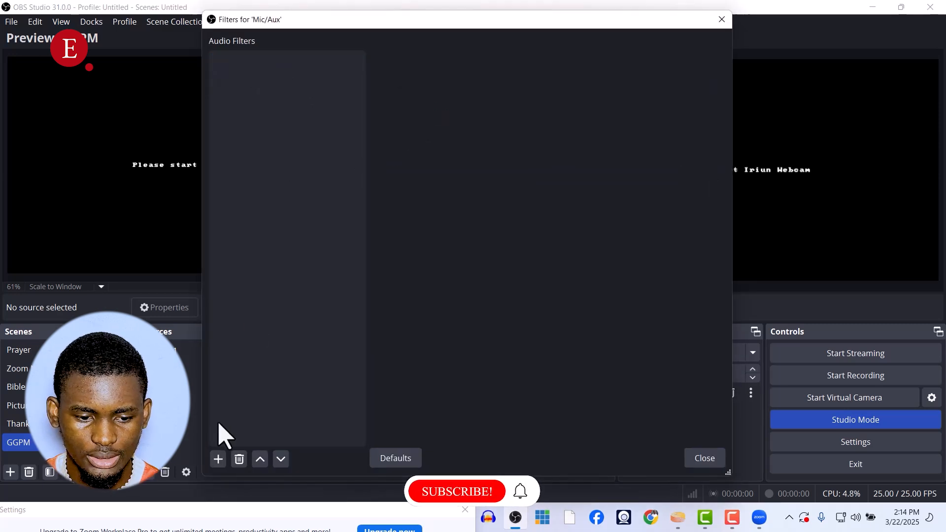
Step: Add a new Audio Monitor filter to Mic/Aux and mute the computer's sound output
left_click(218, 459)
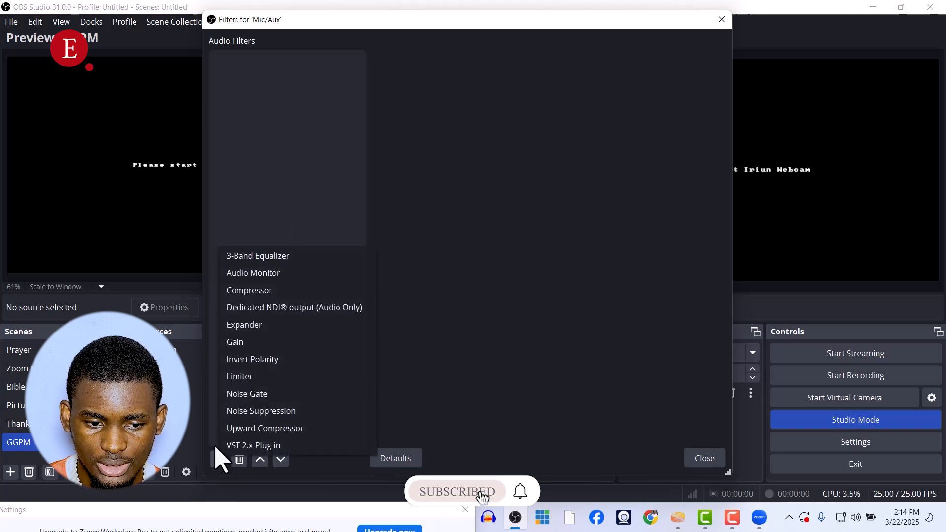
left_click(272, 274)
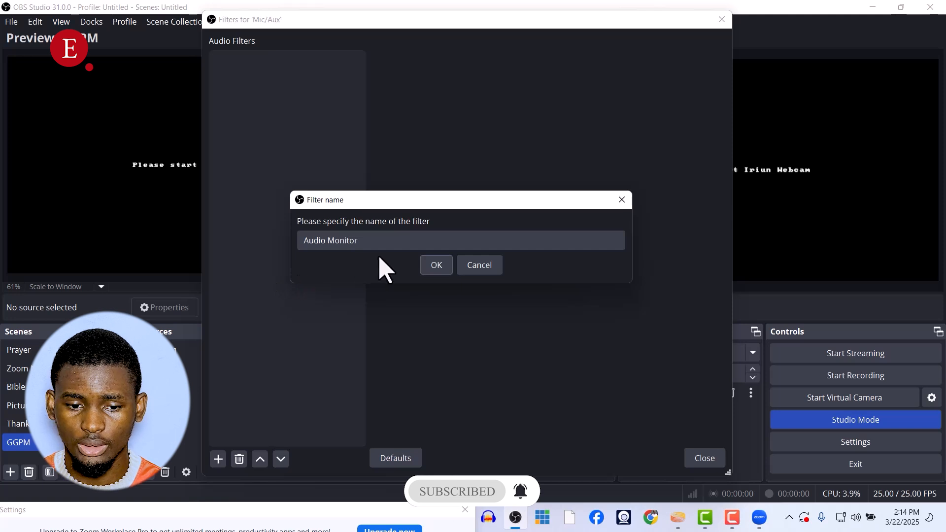
left_click(430, 267)
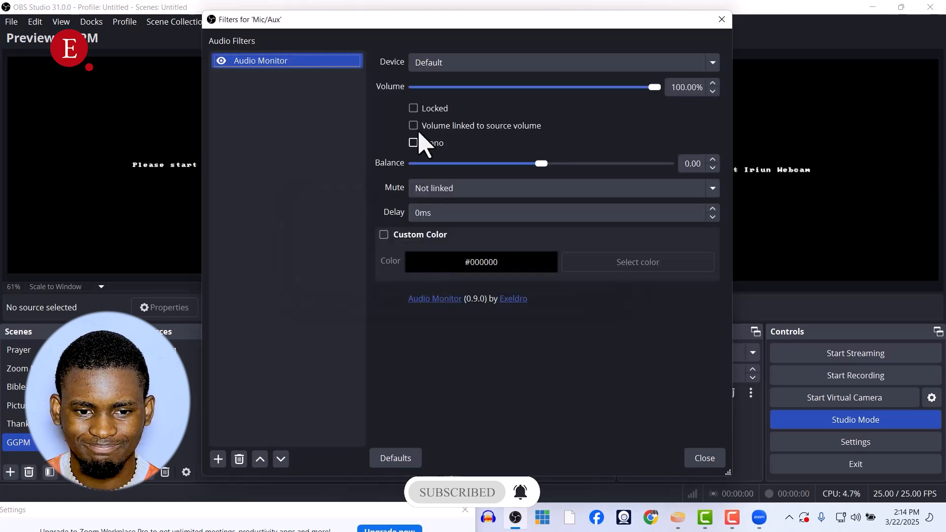
left_click(856, 518)
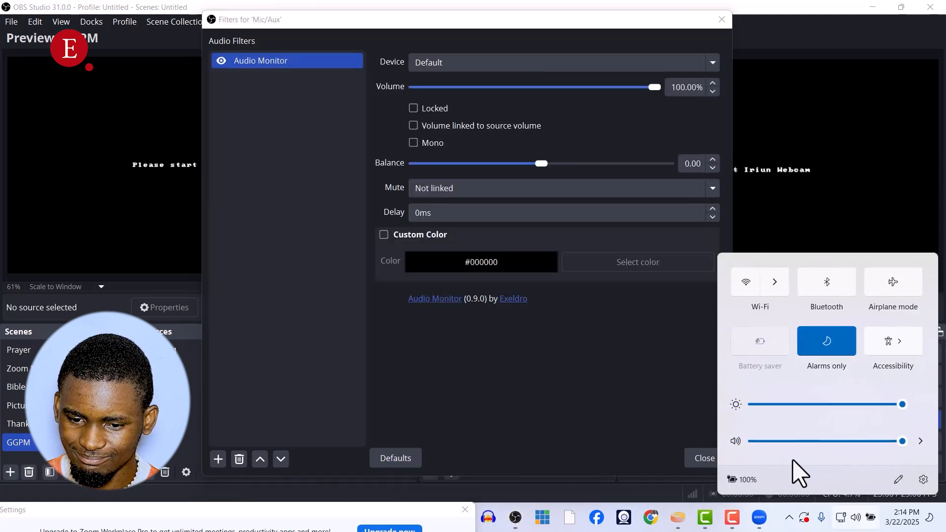
left_click(557, 395)
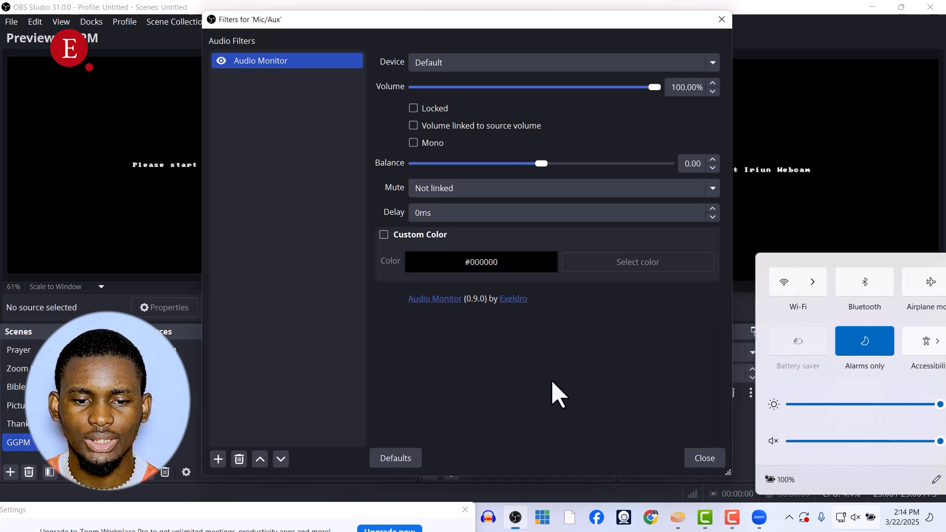
Step: Choose Default as the Audio Monitor filter's device for Mic/Aux, check the system volume, and close the filters
left_click(580, 69)
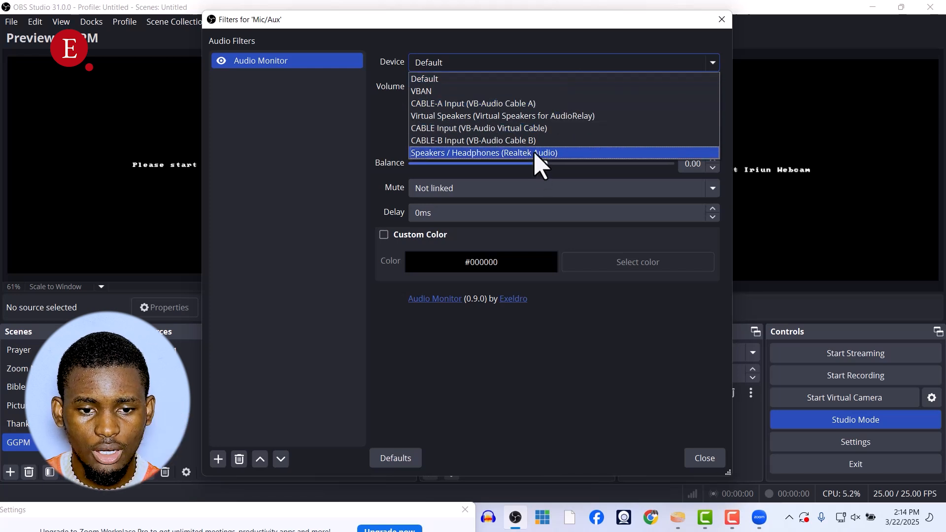
left_click(511, 79)
left_click(856, 519)
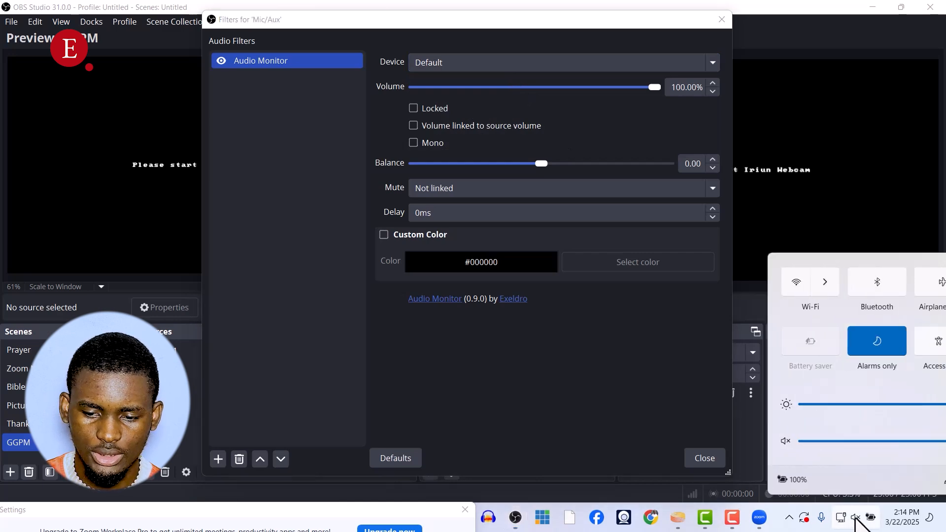
left_click(636, 433)
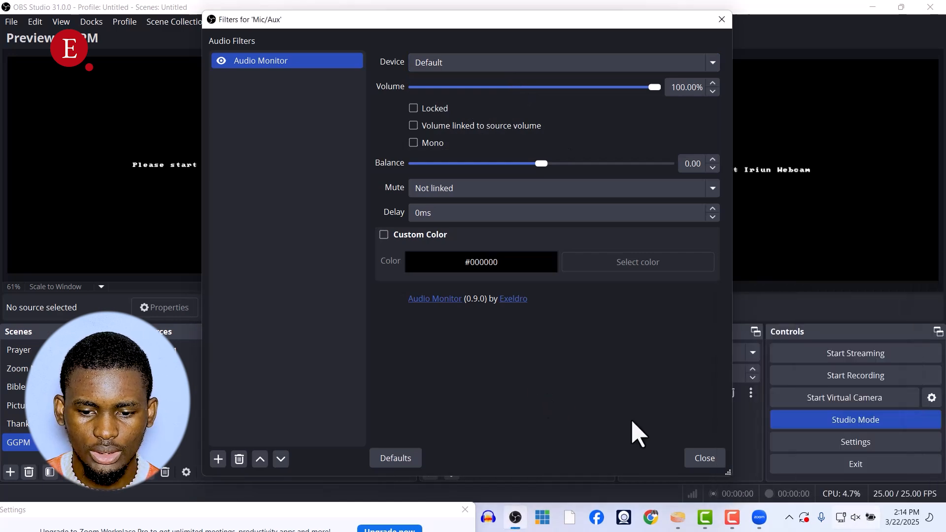
left_click(705, 459)
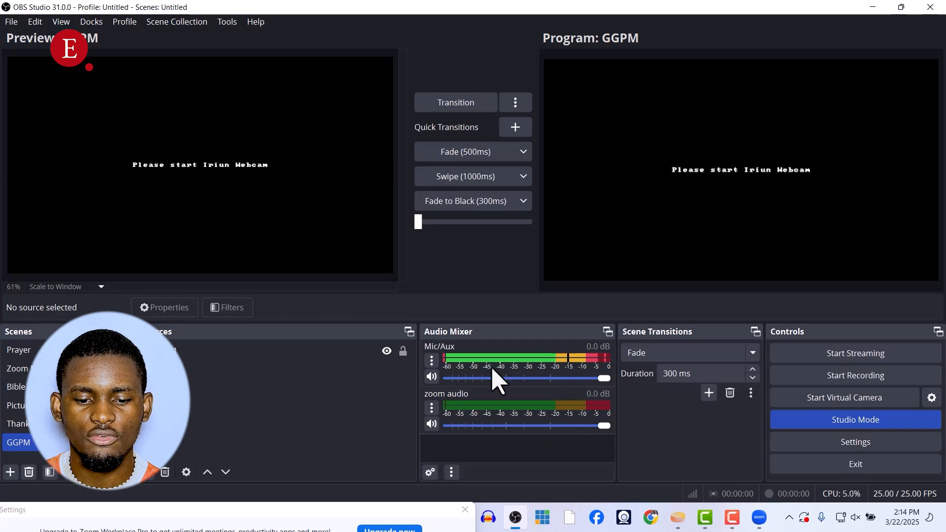
Step: Open the audio filters of the zoom audio source
left_click_drag(329, 518, 279, 495)
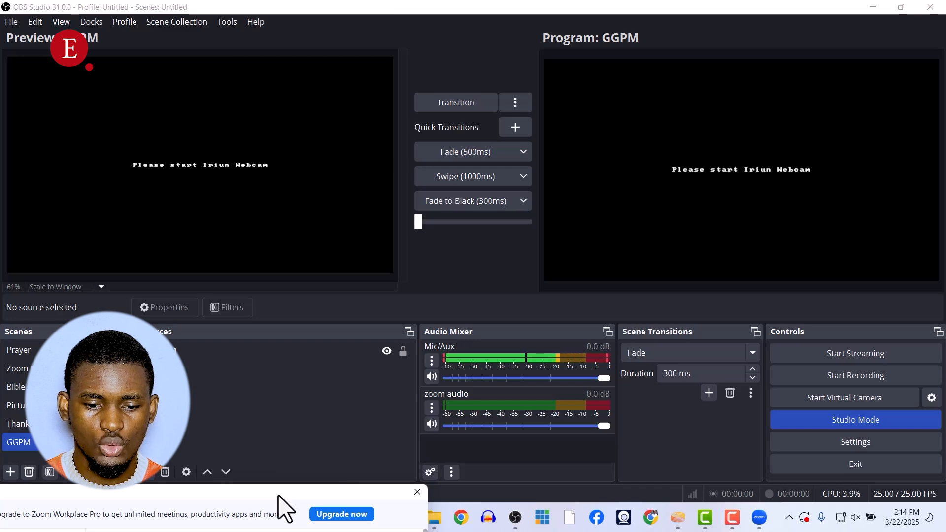
left_click(431, 409)
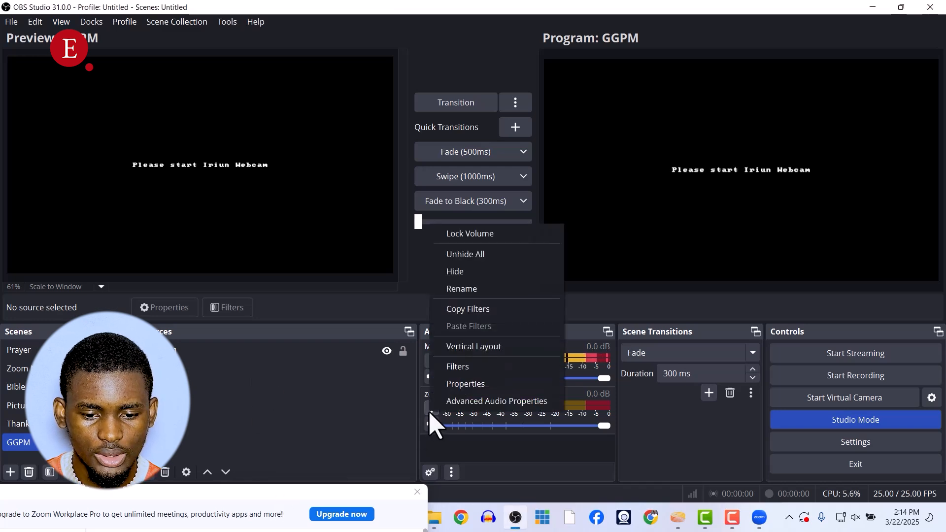
left_click(438, 367)
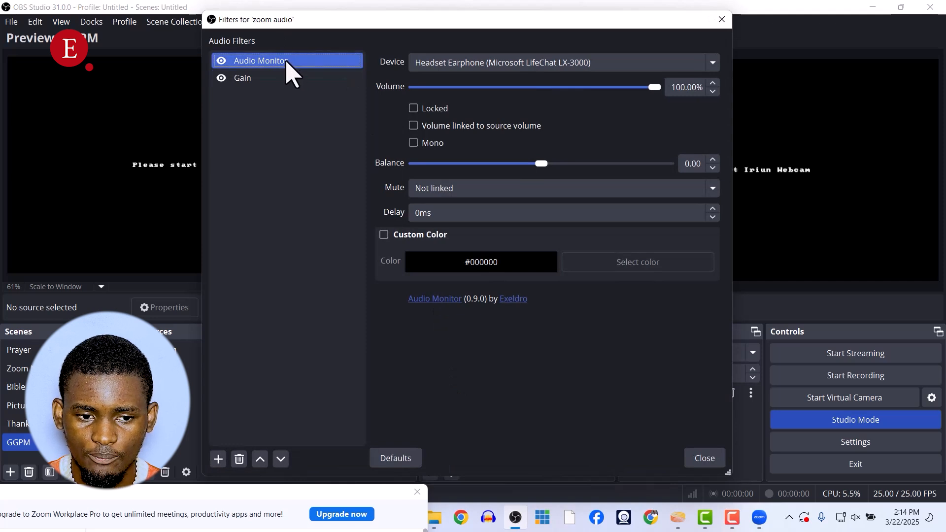
Step: Add a second Audio Monitor filter to zoom audio with the suggested name
left_click(218, 460)
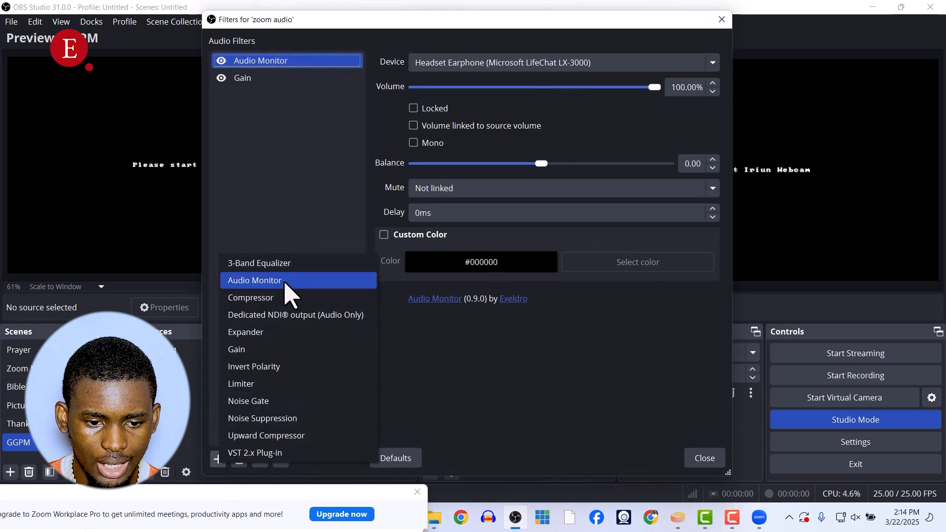
left_click(285, 280)
left_click(433, 266)
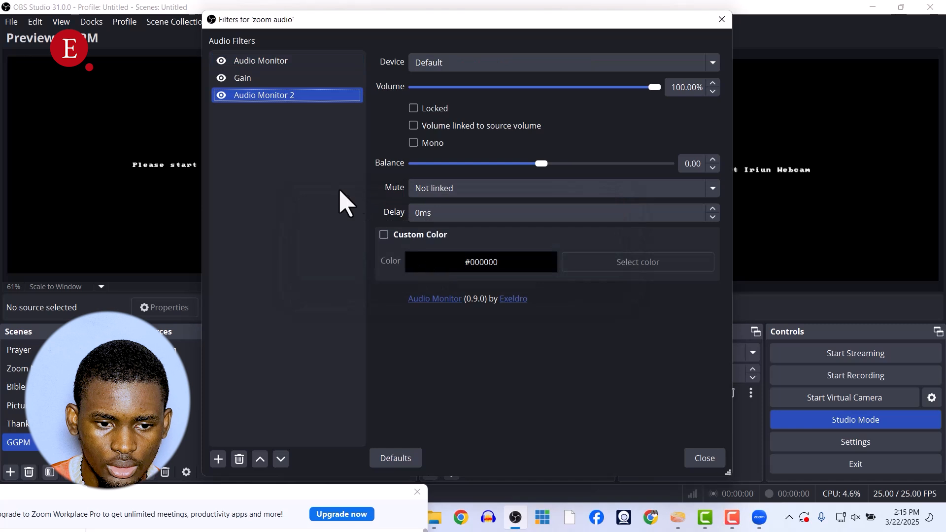
Step: Remove the Audio Monitor, Audio Monitor 2 and Gain filters from zoom audio
left_click(317, 64)
key("Delete")
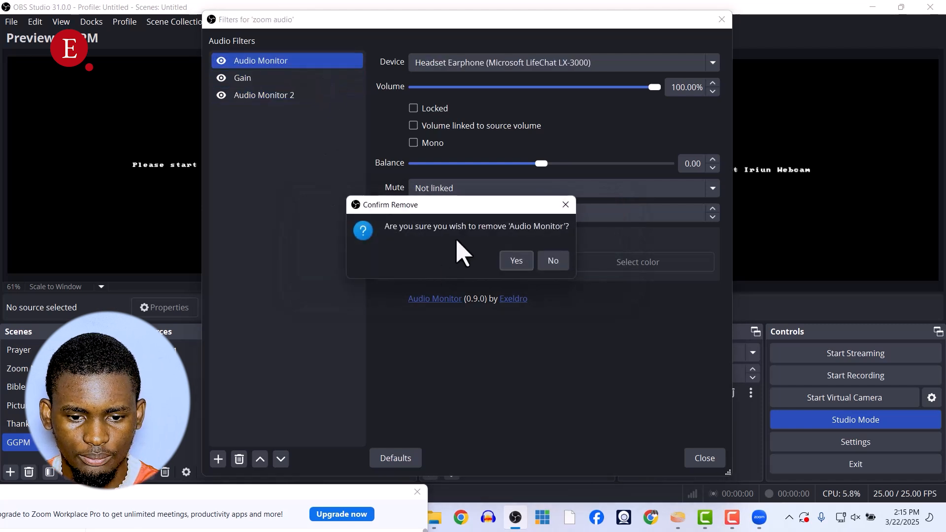
left_click(517, 260)
left_click(335, 81)
key("Delete")
key("Return")
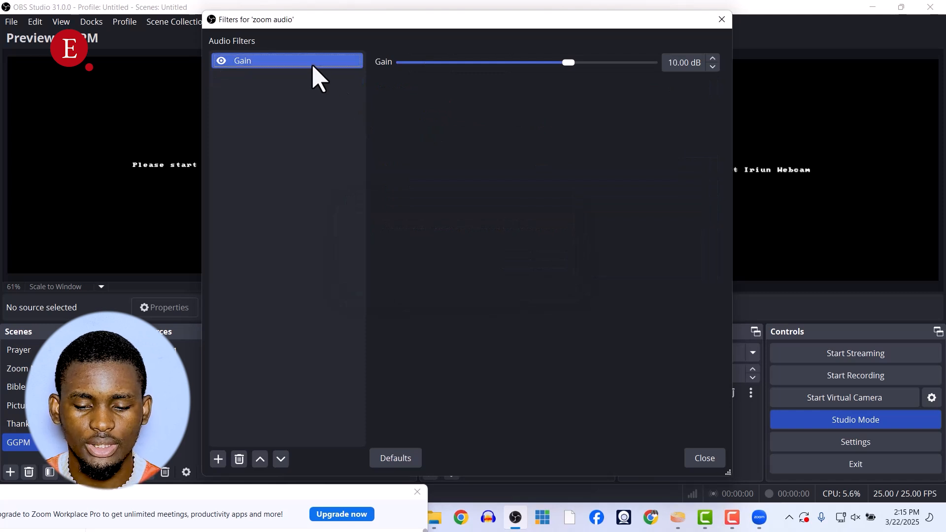
key("Delete")
key("Return")
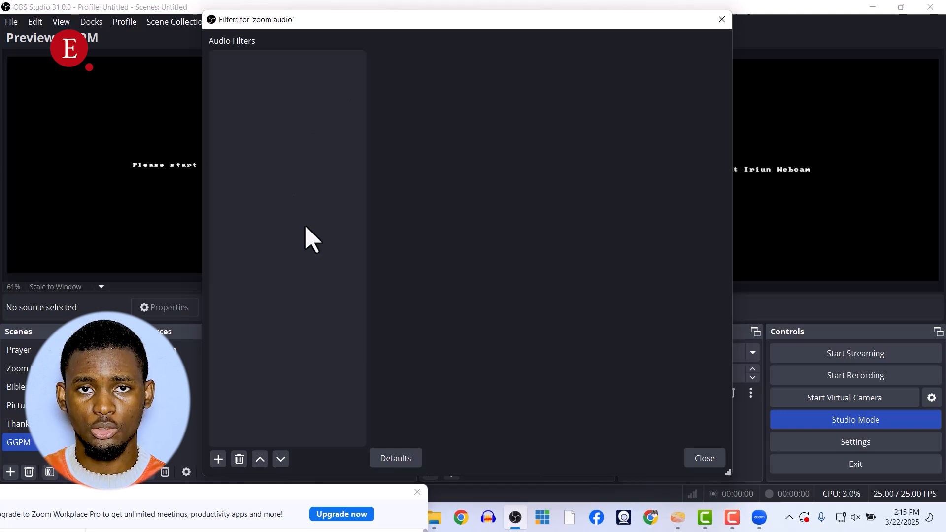
Step: Add an Audio Monitor filter to zoom audio, keep its device on Default, and close the filters
left_click(217, 460)
left_click(297, 203)
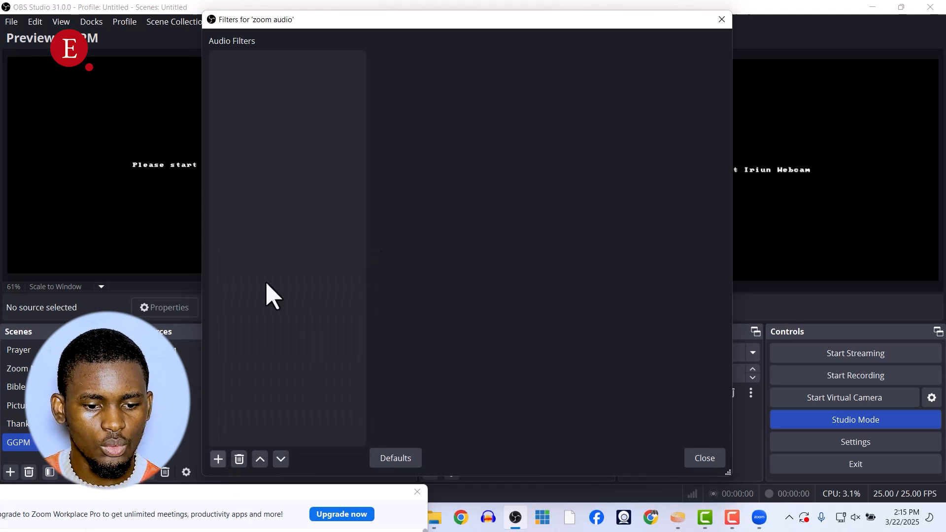
left_click(218, 459)
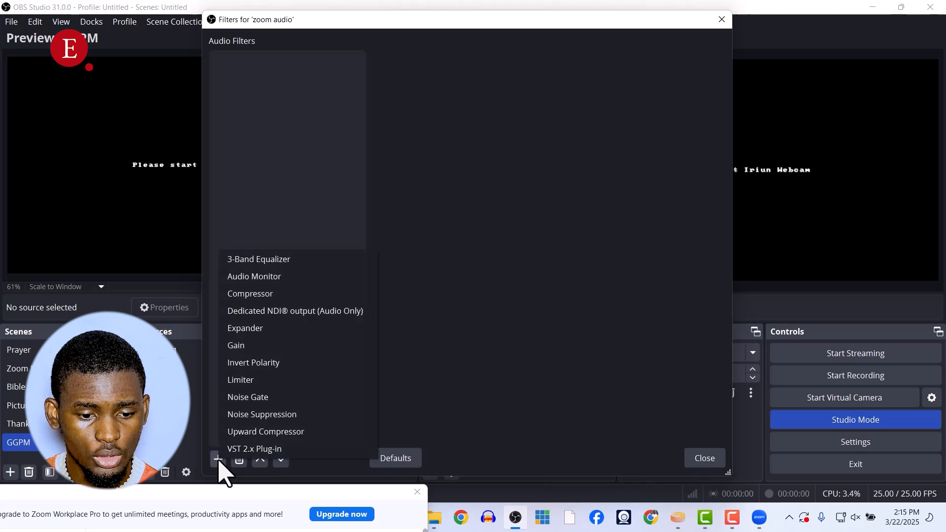
left_click(261, 277)
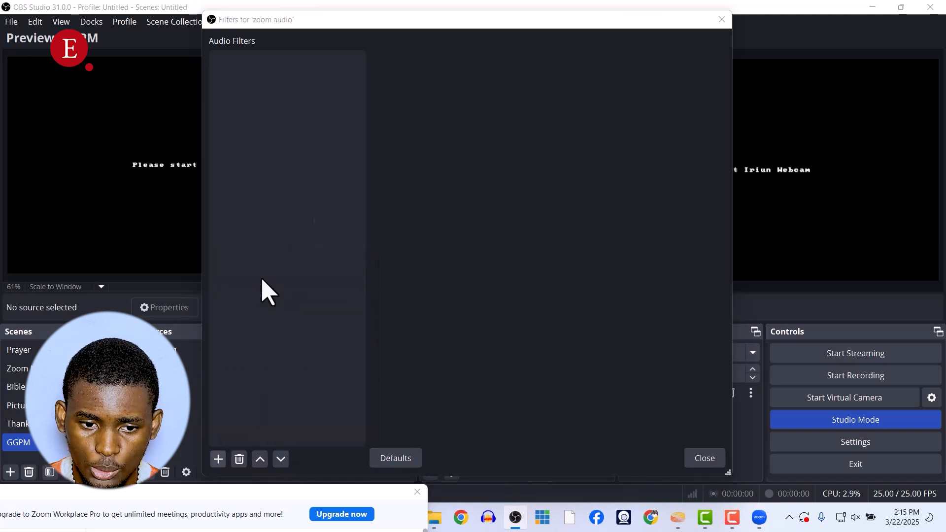
left_click(446, 270)
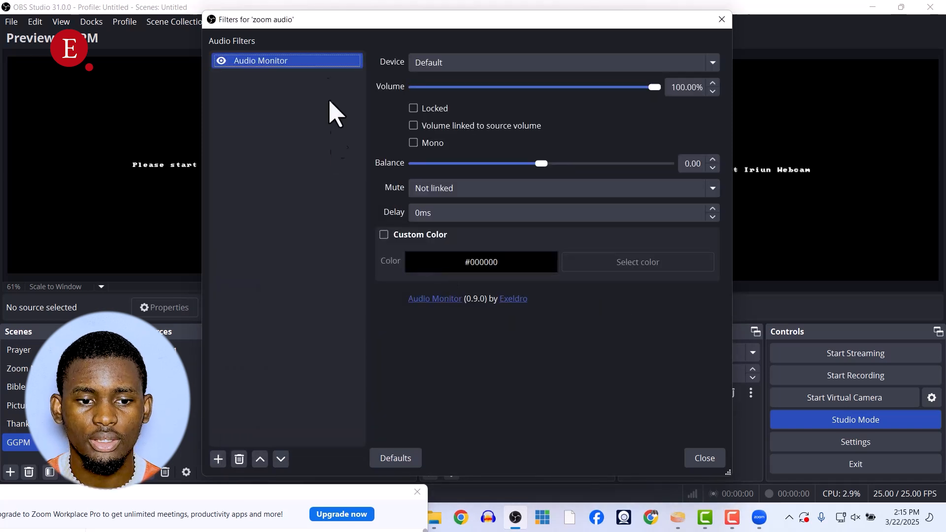
left_click(615, 65)
left_click(615, 64)
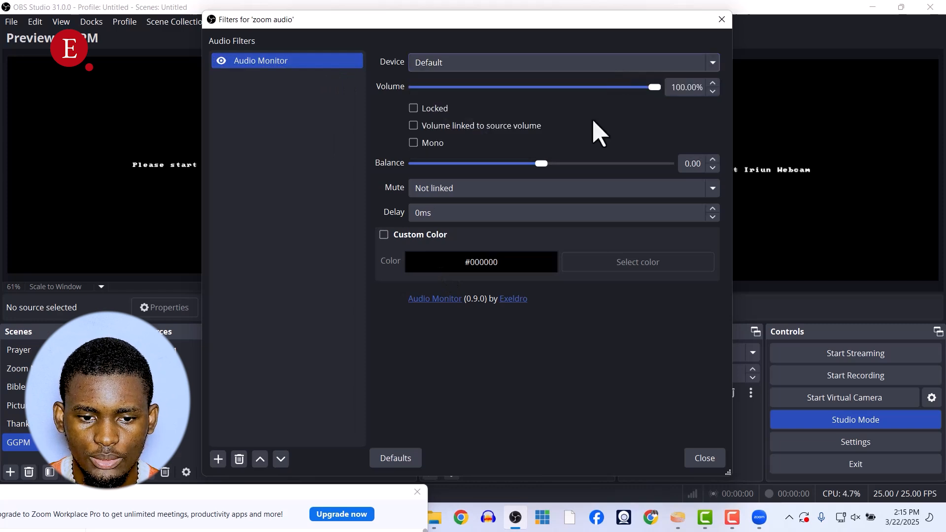
left_click(704, 459)
Step: Bring Zoom's audio settings into view, mute Mic/Aux in the mixer, and check the computer's sound output controls
left_click_drag(341, 492, 321, 111)
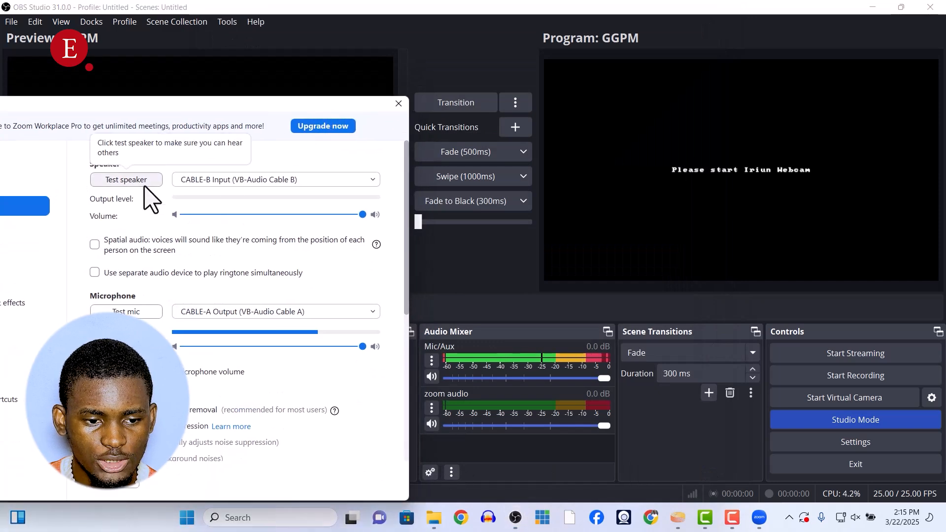
left_click(856, 517)
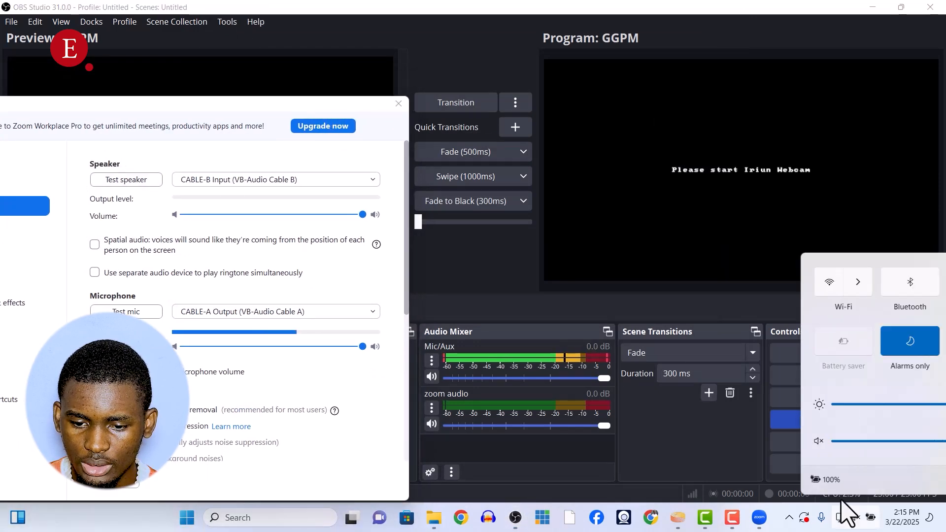
left_click(432, 377)
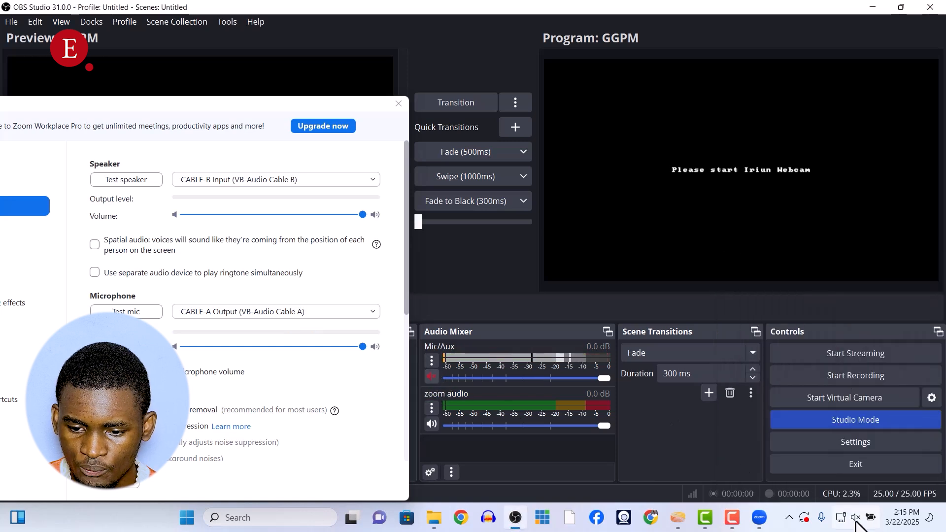
left_click(856, 518)
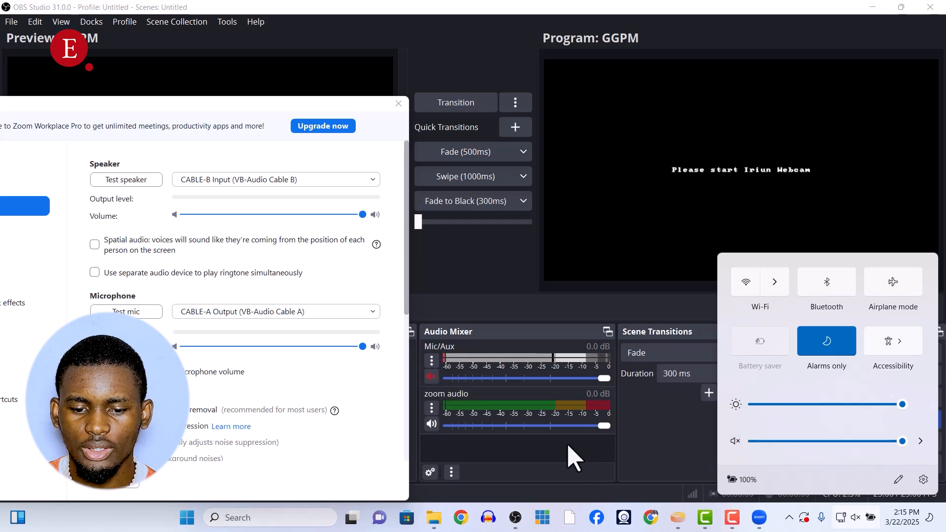
left_click(432, 378)
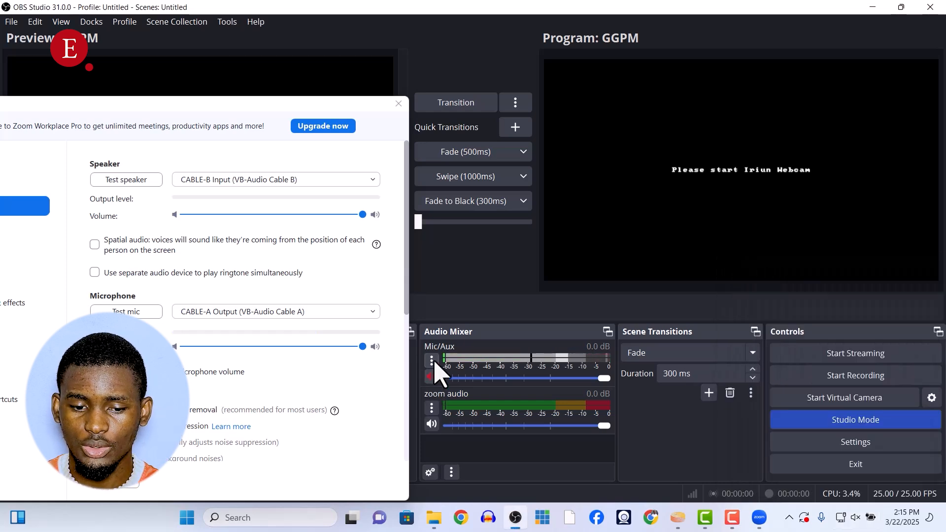
Step: Check the volume and device of the Audio Monitor filter on Mic/Aux, and close the filters
left_click(432, 361)
left_click(463, 312)
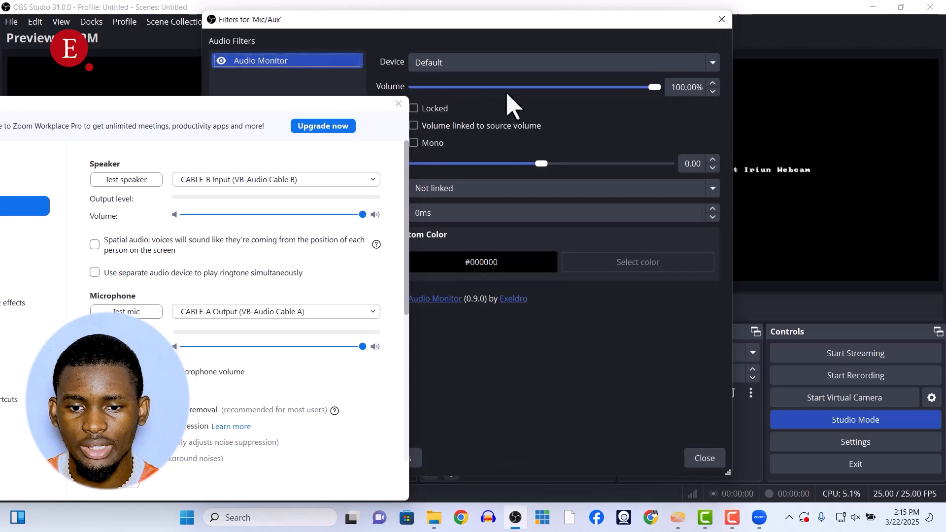
left_click_drag(656, 88, 687, 94)
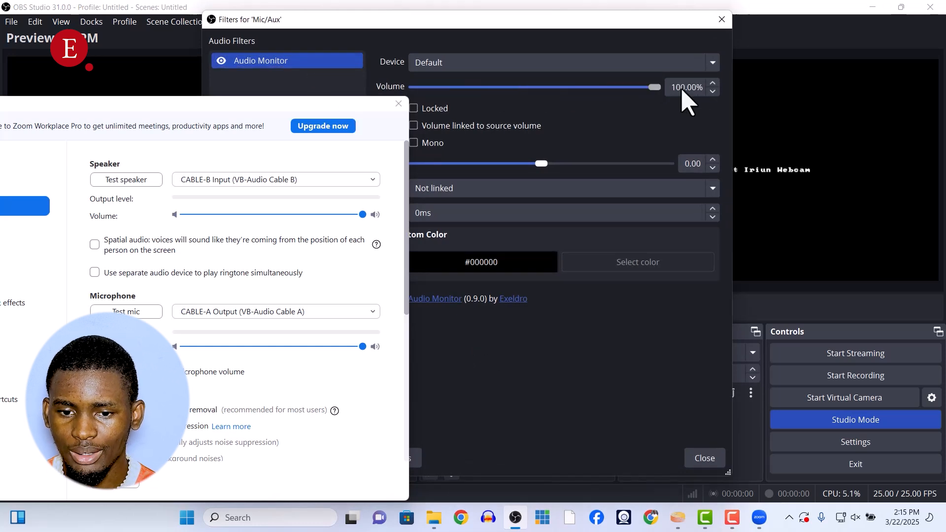
left_click(706, 460)
Step: Lower the Mic/Aux mixer volume to -inf dB, recheck its filters, and restore it unmuted at 0.0 dB
left_click_drag(605, 378, 444, 380)
left_click(432, 360)
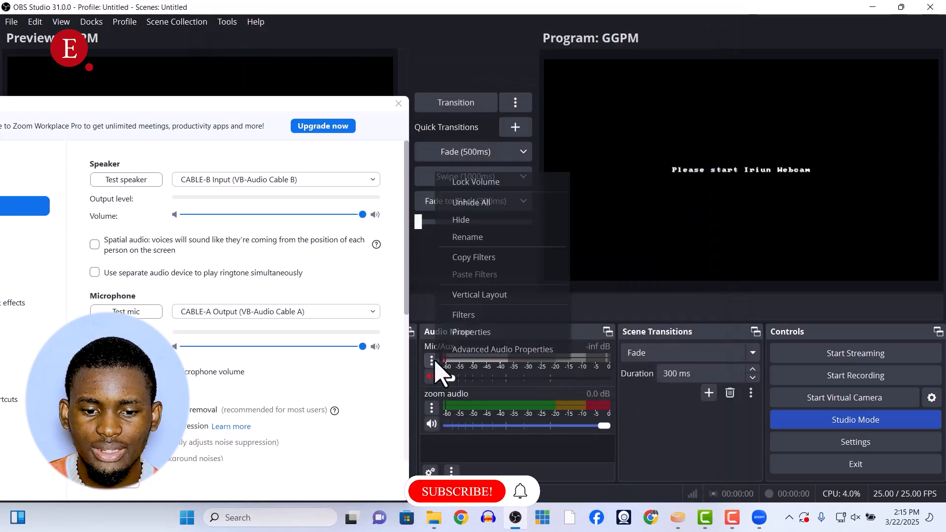
left_click(472, 315)
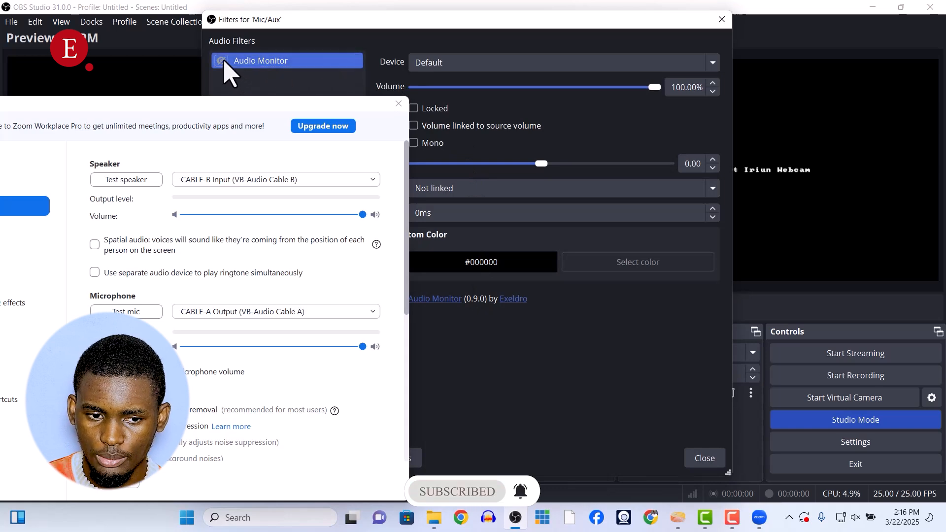
left_click(721, 19)
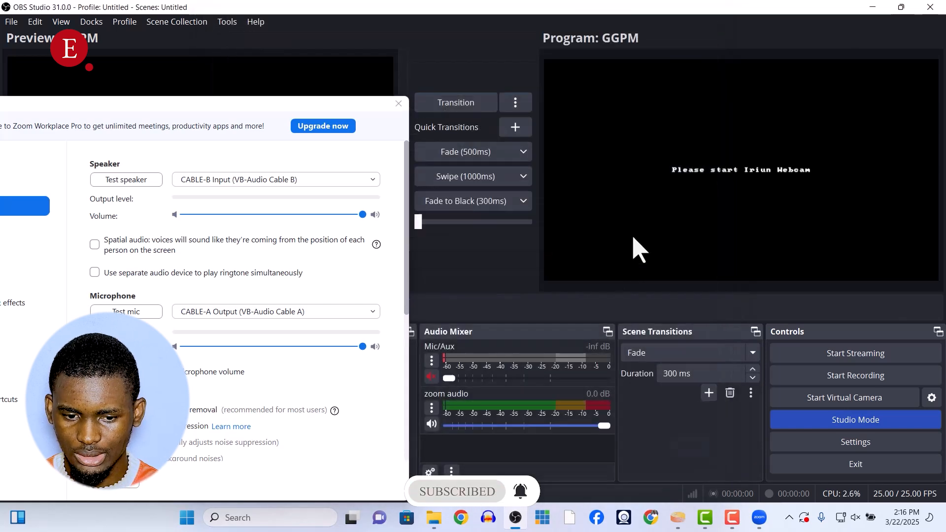
left_click(432, 376)
left_click_drag(448, 378, 673, 384)
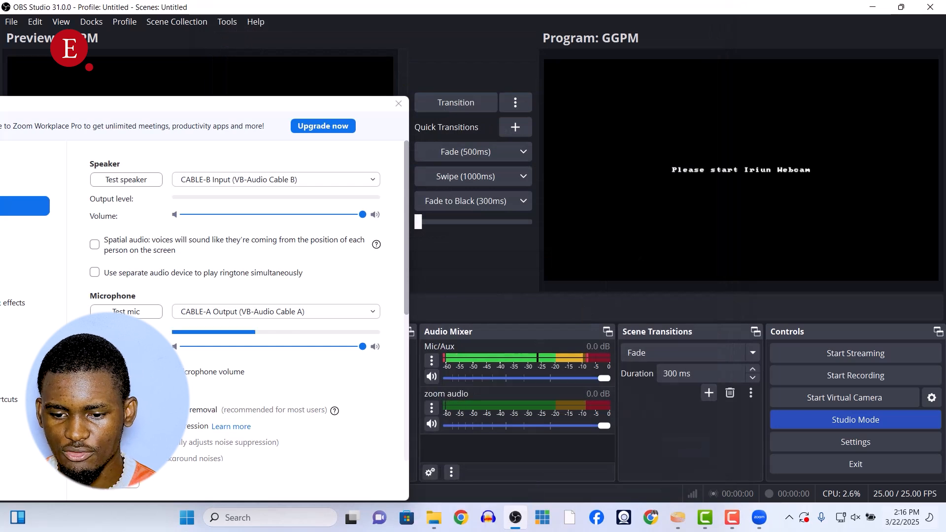
Step: Unmute the computer's sound output and mute Mic/Aux in the mixer
left_click(870, 518)
left_click(736, 441)
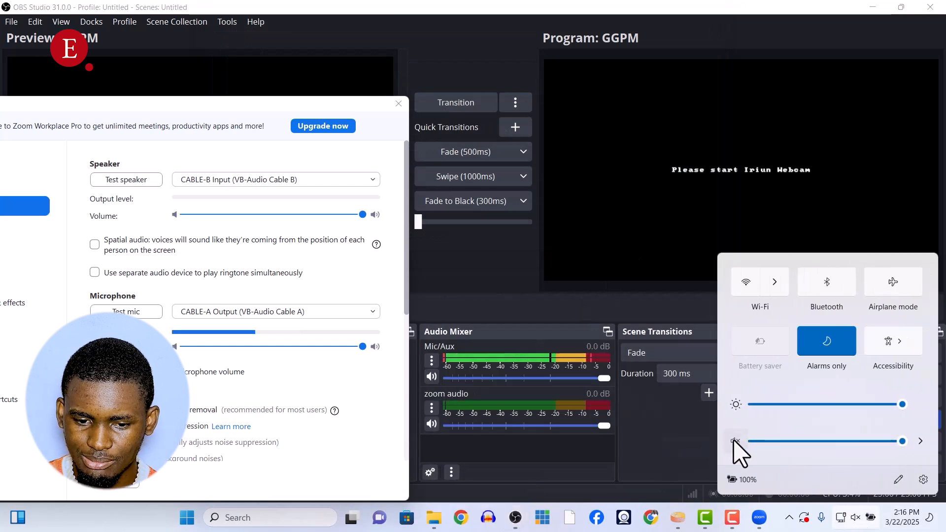
left_click(431, 377)
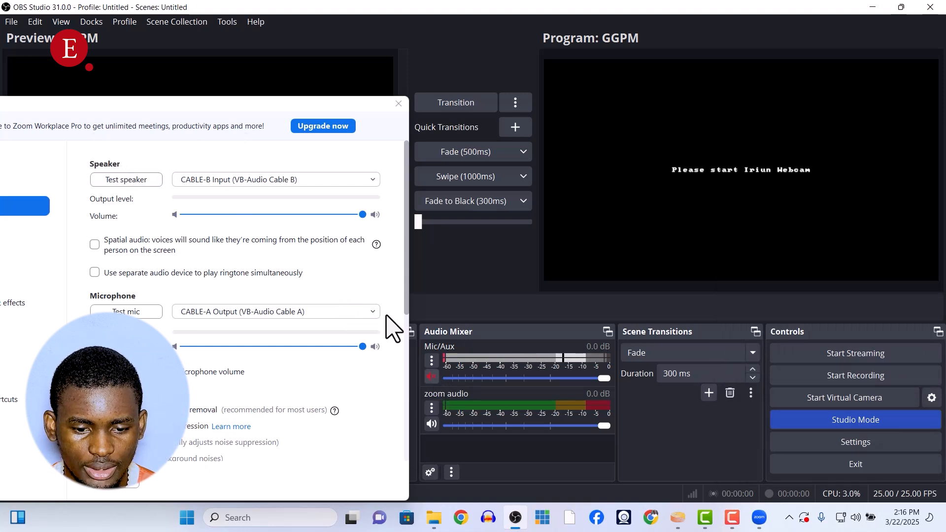
Step: Review the Audio Monitor filter on zoom audio and close its filters
left_click(432, 408)
left_click(448, 359)
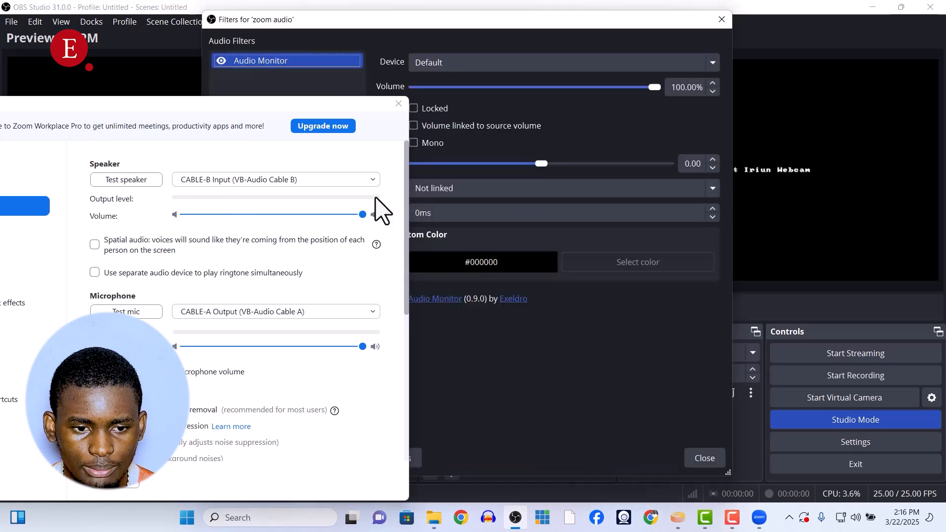
left_click(721, 20)
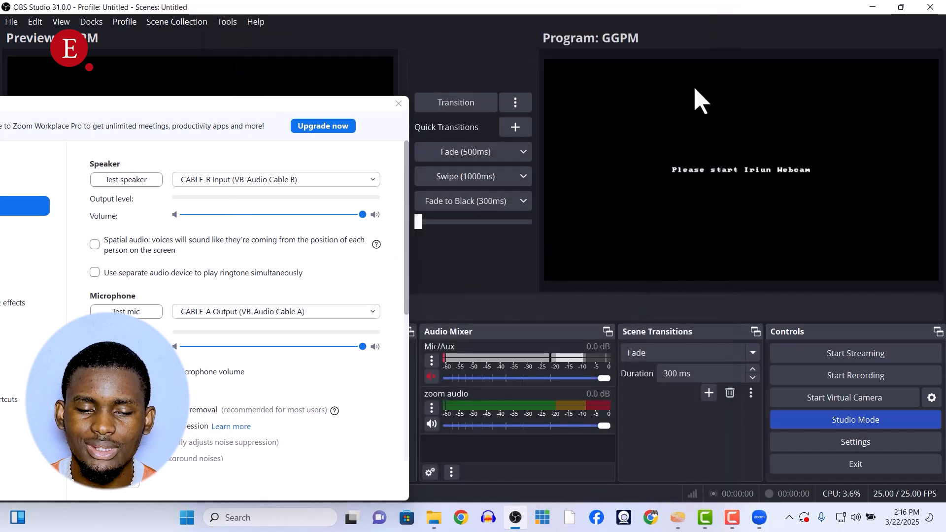
Step: Run and stop Zoom's speaker test on CABLE-B Input (VB-Audio Cable B), and close the Zoom settings
left_click(144, 181)
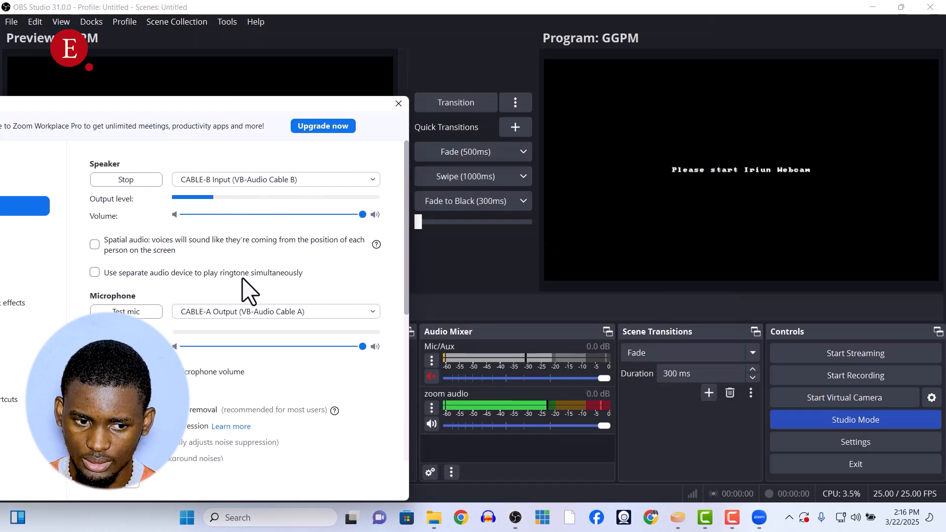
left_click(157, 184)
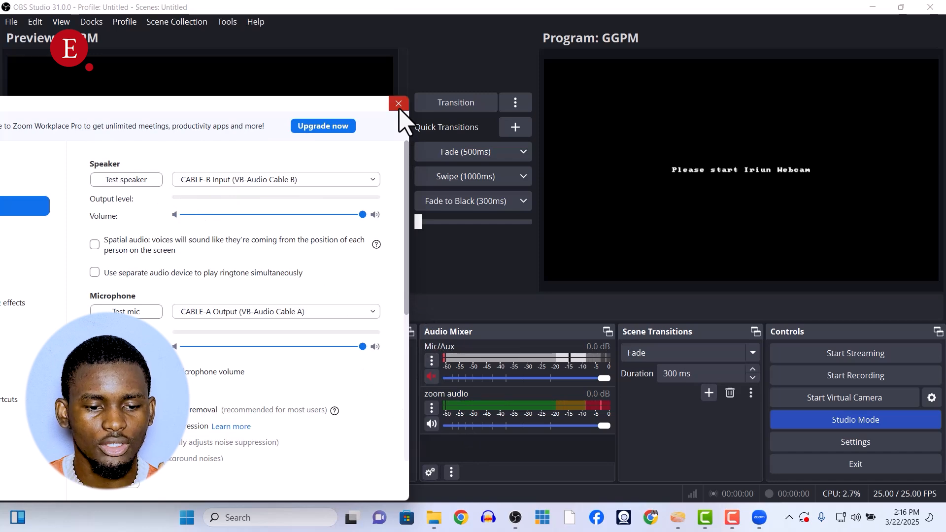
left_click_drag(350, 108, 640, 60)
left_click(688, 64)
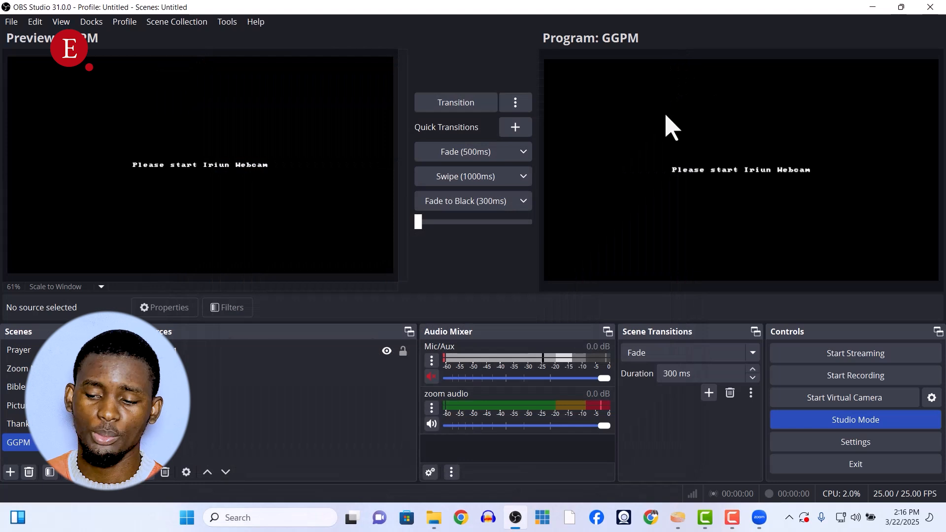
Step: Switch to File Explorer and add the Adua Ke O mp3 from the Music folder to the GGPM scene's sources in OBS
left_click(278, 443)
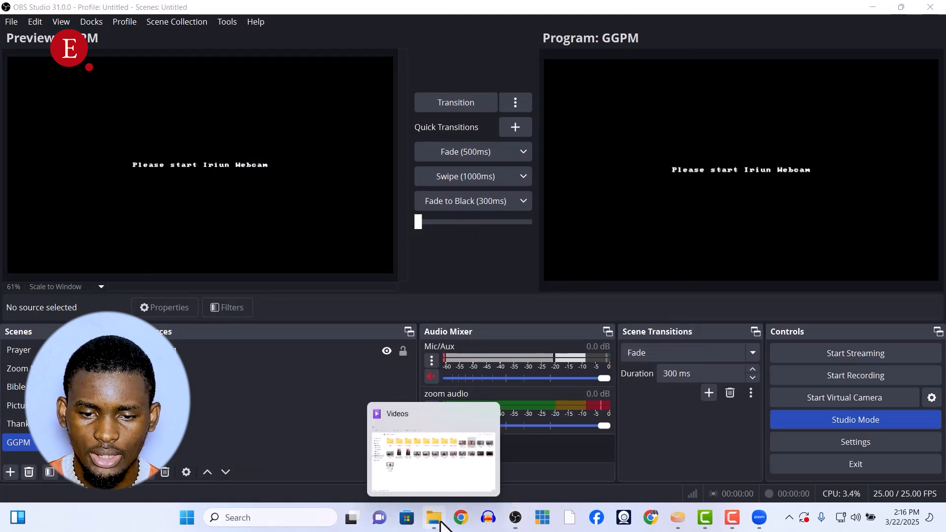
left_click(461, 518)
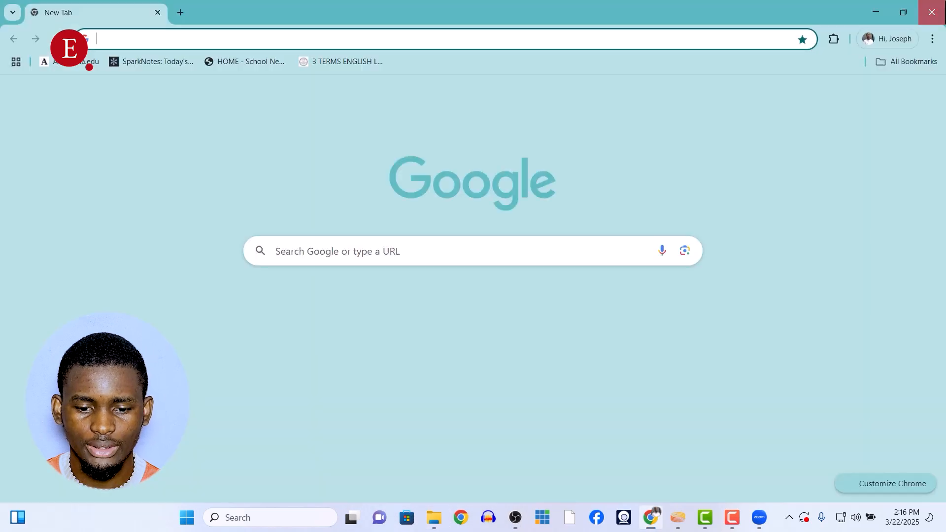
left_click(515, 518)
left_click(442, 520)
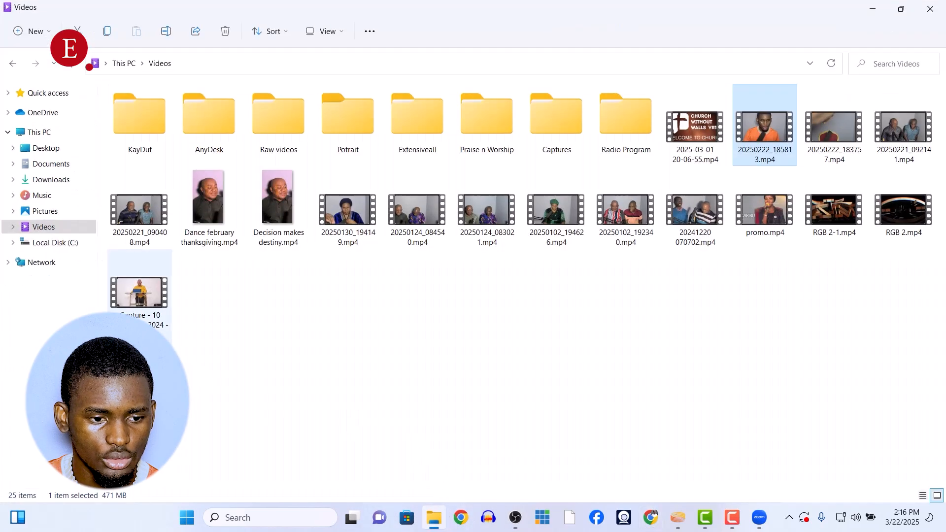
left_click(49, 196)
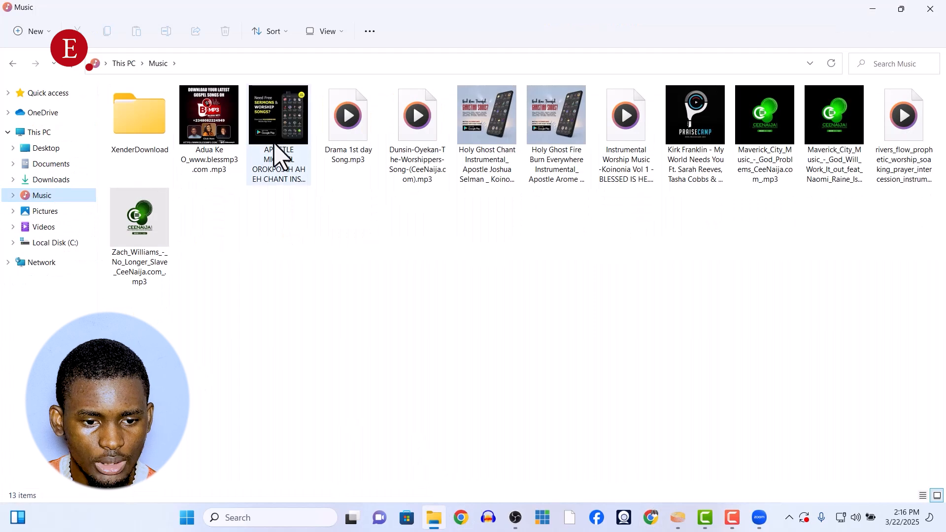
left_click(280, 150)
left_click_drag(229, 147, 232, 433)
key("alt+Tab")
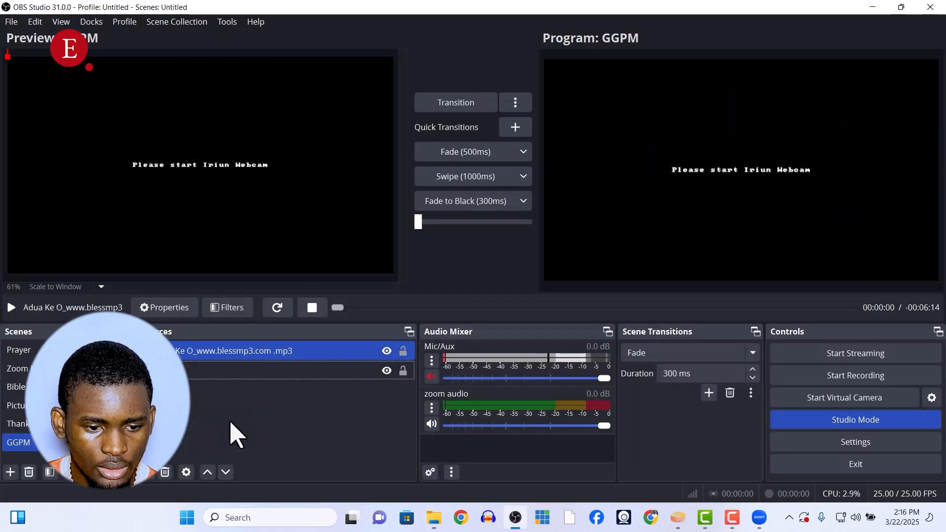
Step: Move the Adua Ke O source below the existing source and send the scene to Program with Fade (500ms)
left_click_drag(239, 375, 232, 387)
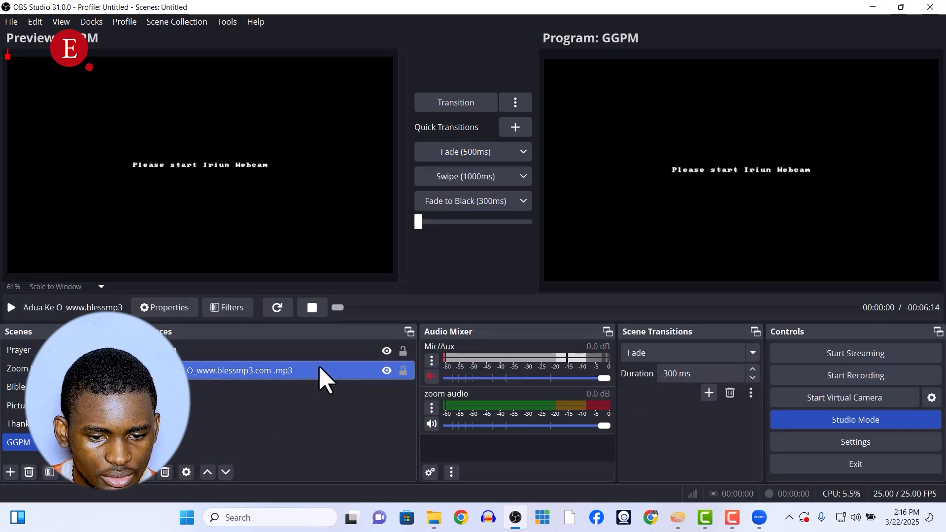
left_click(443, 157)
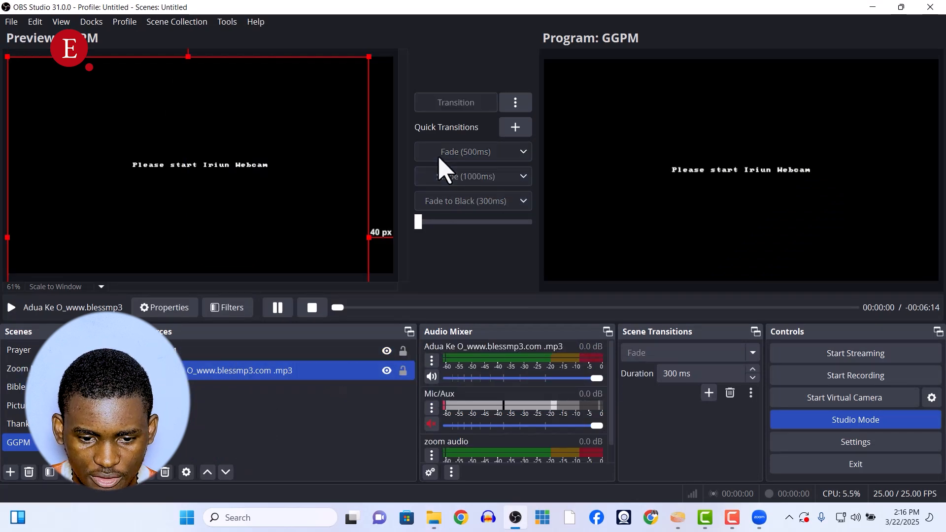
left_click(432, 361)
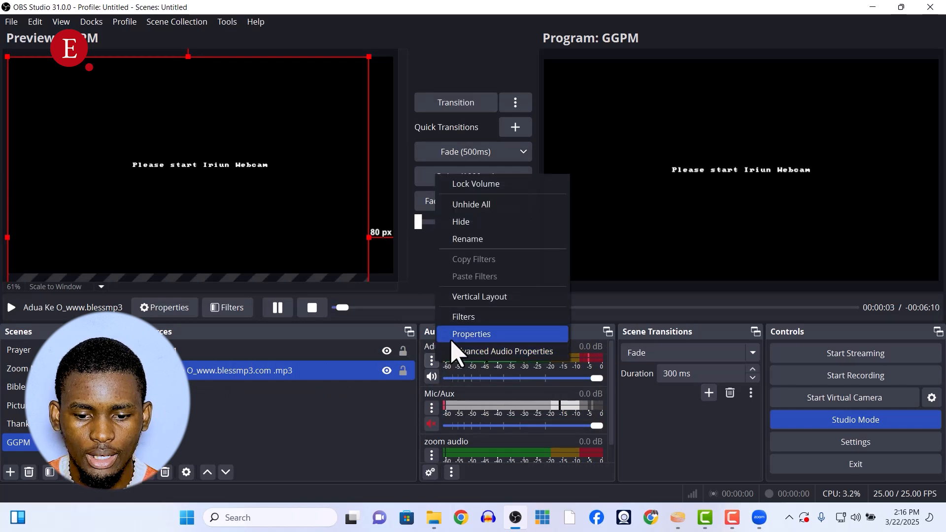
Step: Switch to Zoom, open its audio settings, and place them beside the OBS audio mixer with Zoom's main window minimized
left_click(760, 518)
left_click(611, 287)
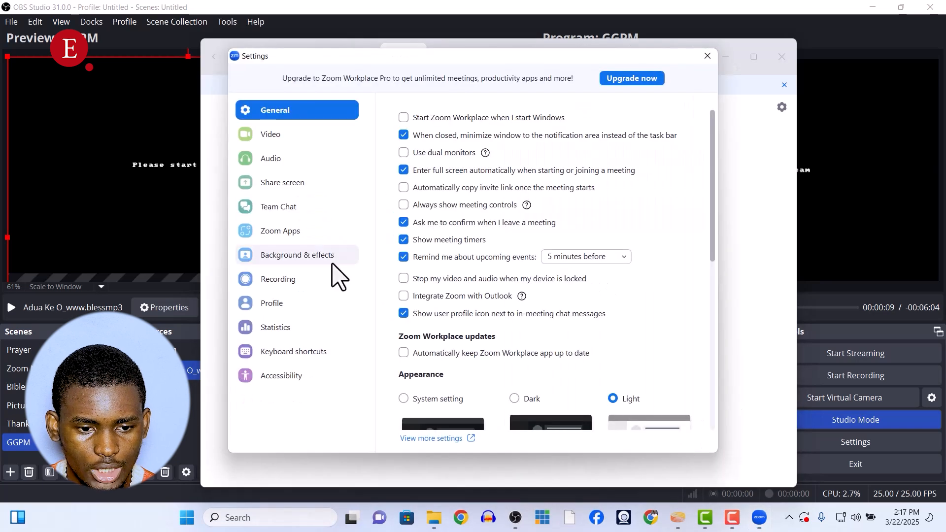
left_click(270, 161)
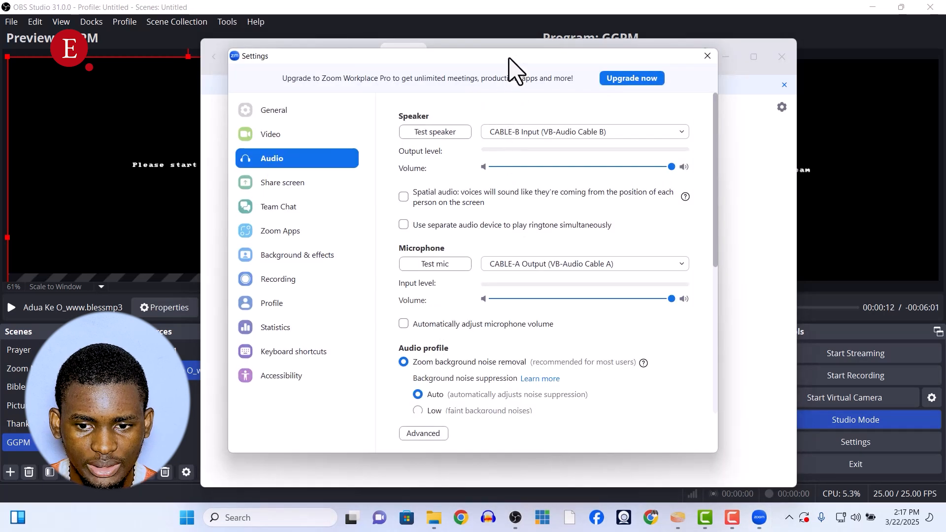
left_click_drag(659, 62, 416, 83)
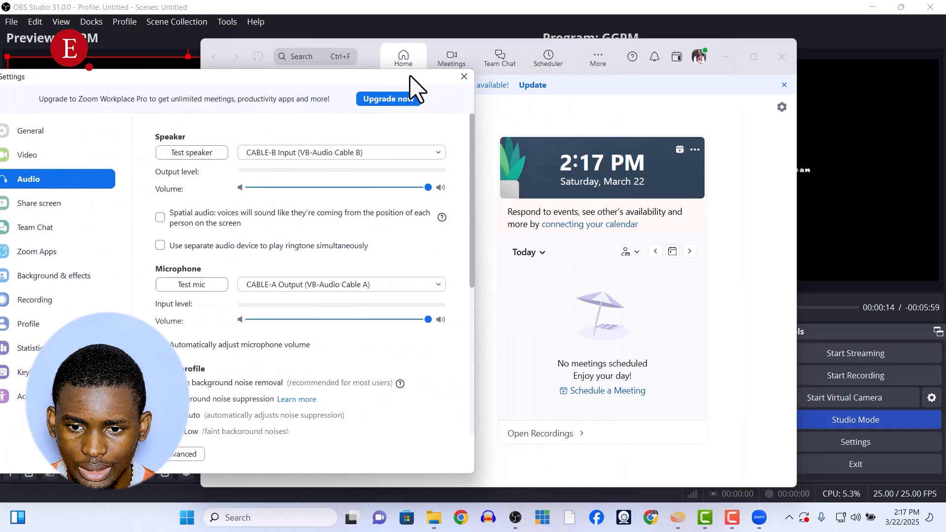
left_click(726, 58)
left_click_drag(255, 83, 175, 88)
Step: Set audio monitoring of the Adua Ke O source to Monitor Only (mute output) in Advanced Audio Properties
left_click(433, 359)
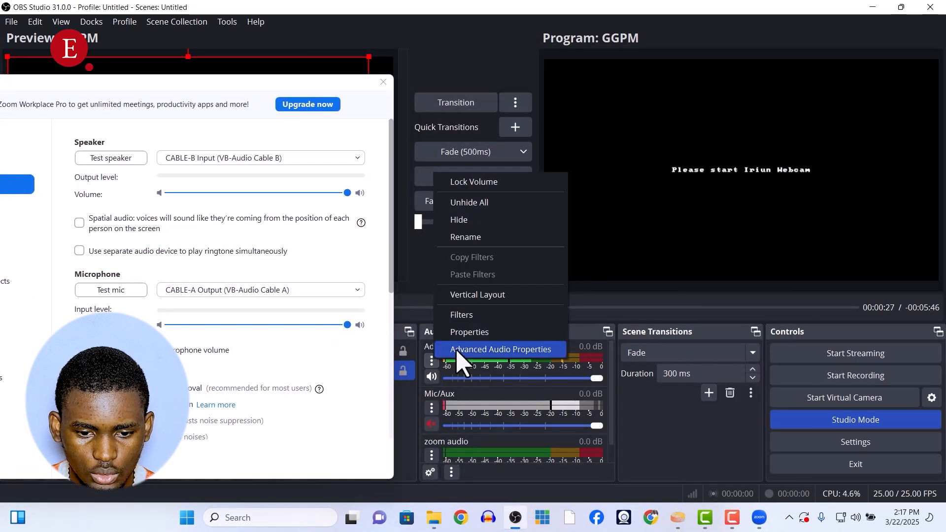
left_click(457, 351)
left_click_drag(434, 151, 478, 151)
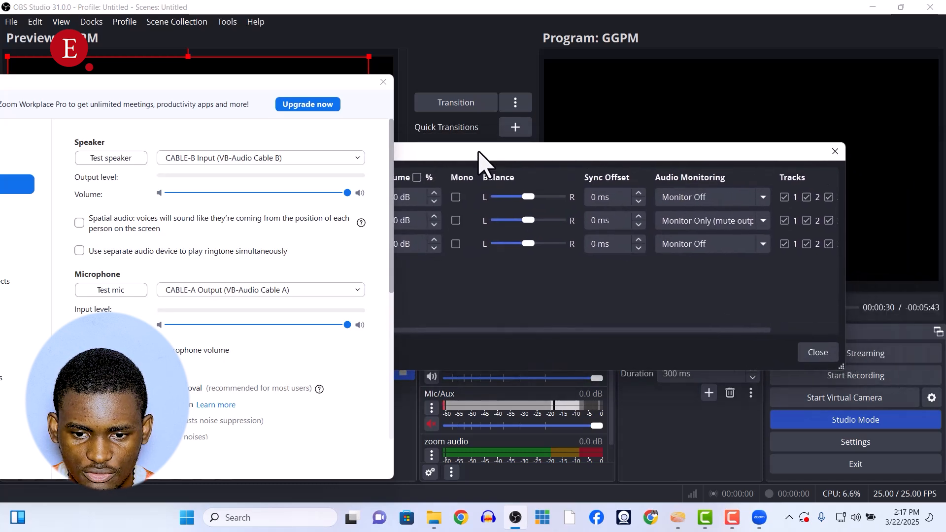
left_click(712, 199)
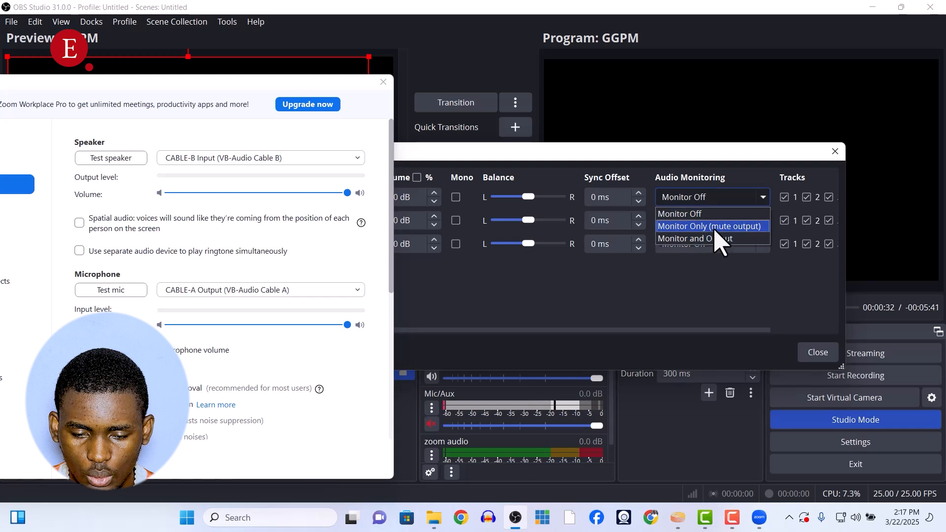
left_click(714, 227)
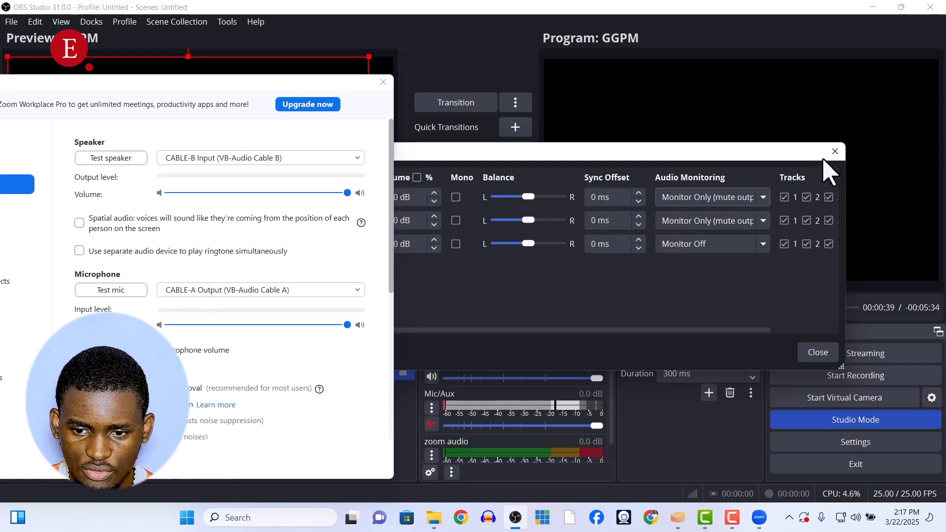
left_click(835, 152)
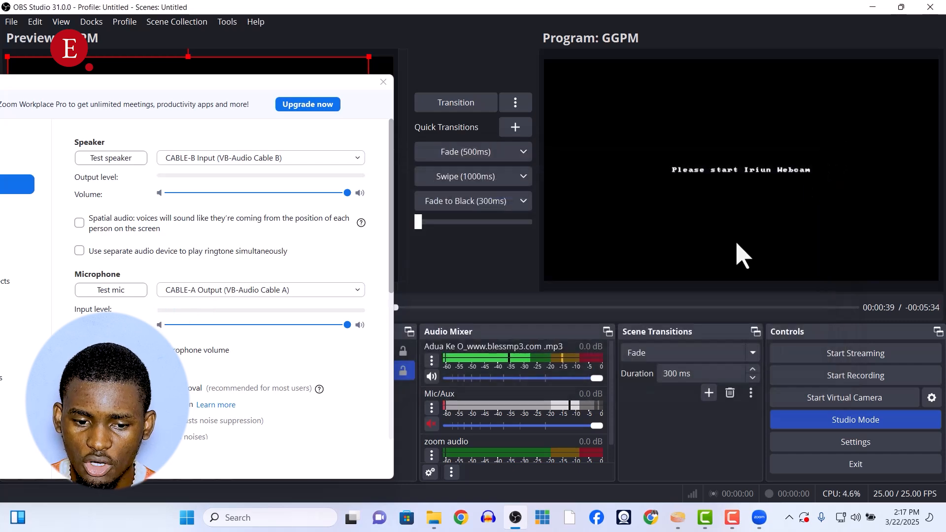
Step: Close the Zoom settings and add an Audio Monitor filter with the suggested name and Default device to the Adua Ke O source
left_click(434, 361)
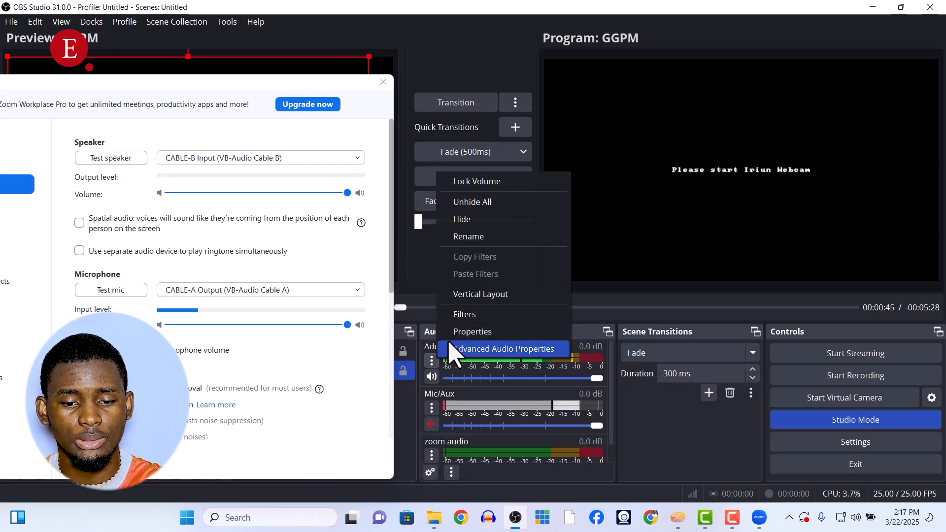
left_click(466, 316)
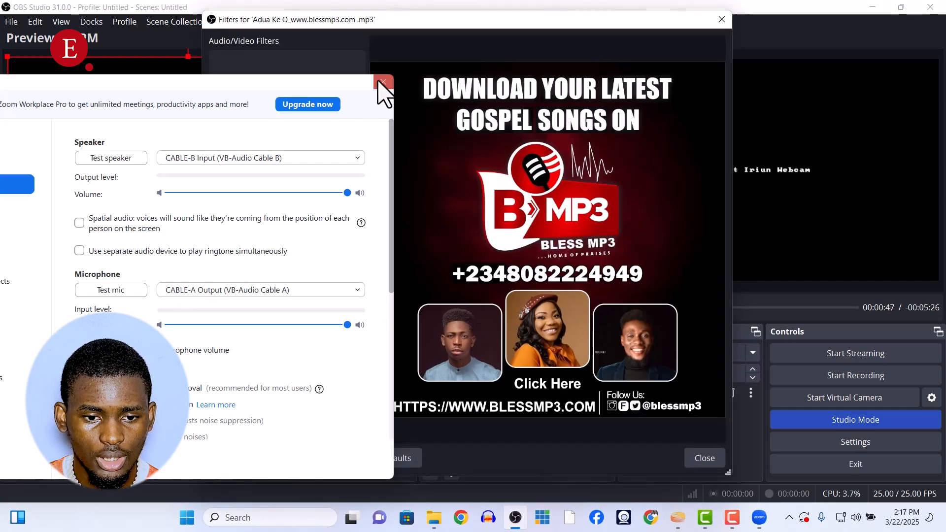
left_click(383, 82)
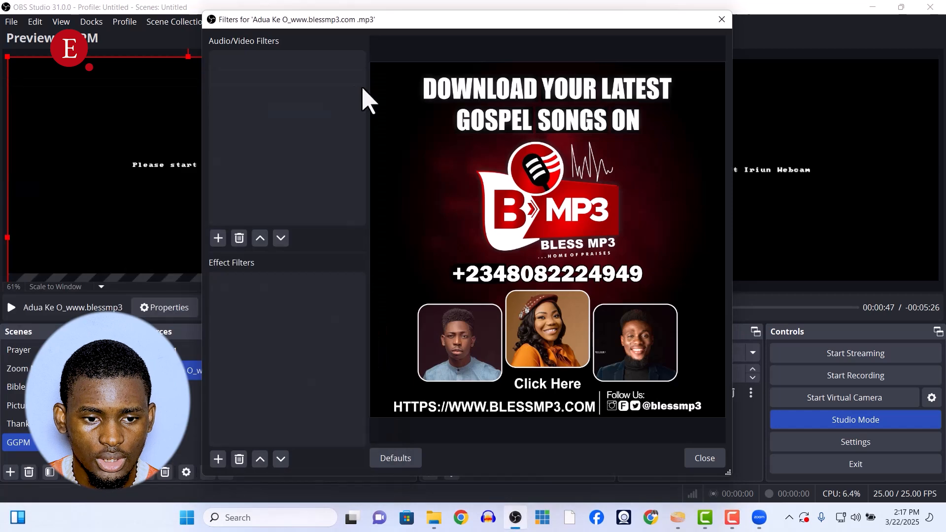
left_click(219, 238)
left_click(265, 260)
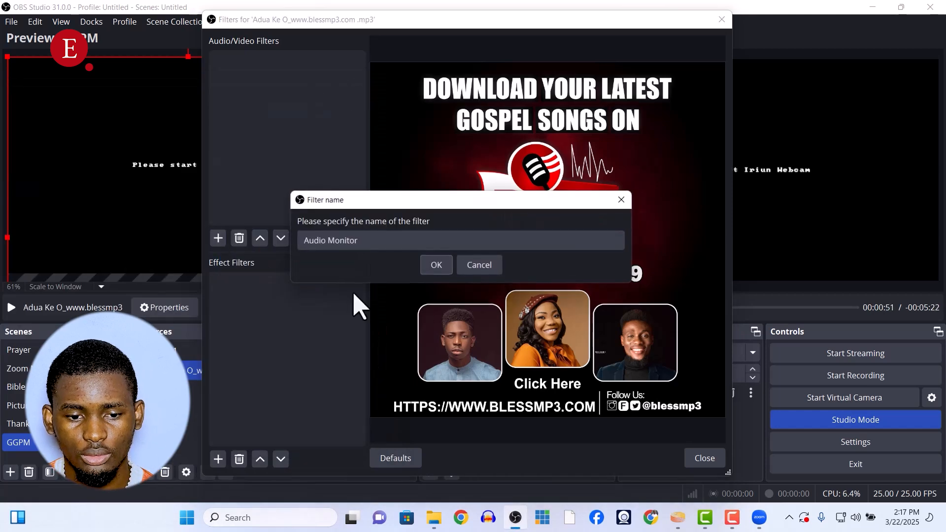
left_click(436, 265)
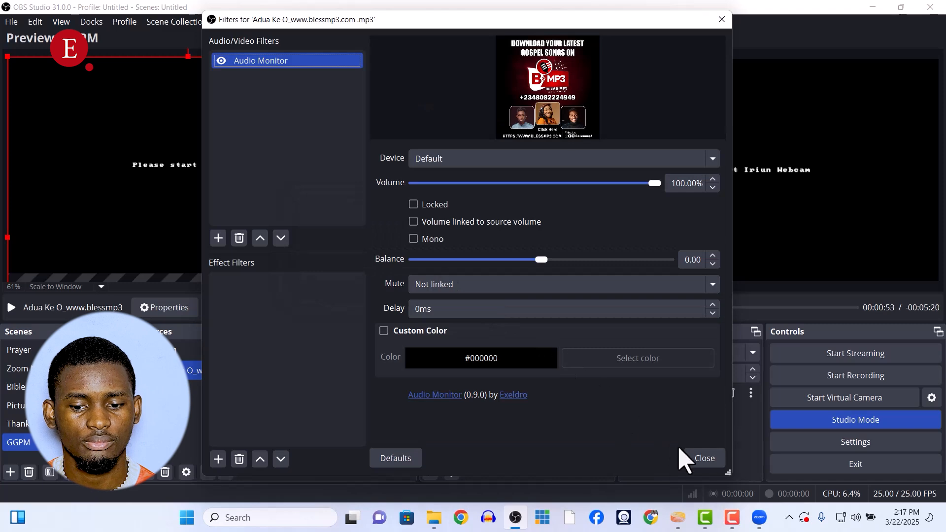
left_click(706, 460)
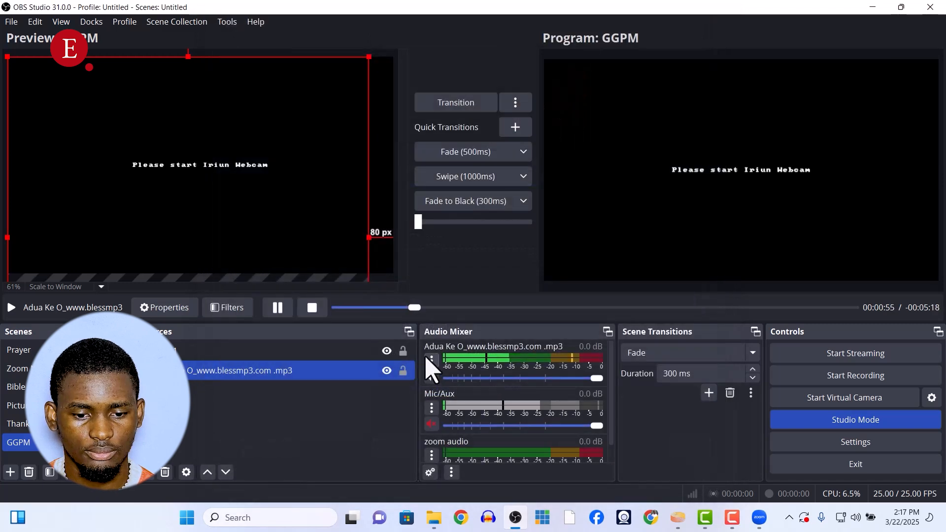
Step: Review the Adua Ke O source's Advanced Audio Properties and its Audio Monitor filter settings, closing both without changes
left_click(428, 359)
left_click(459, 348)
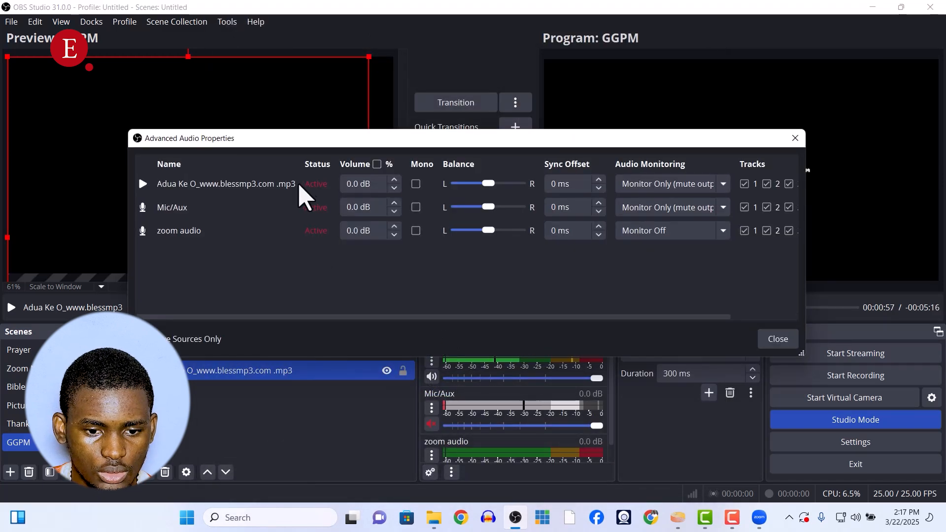
left_click(778, 340)
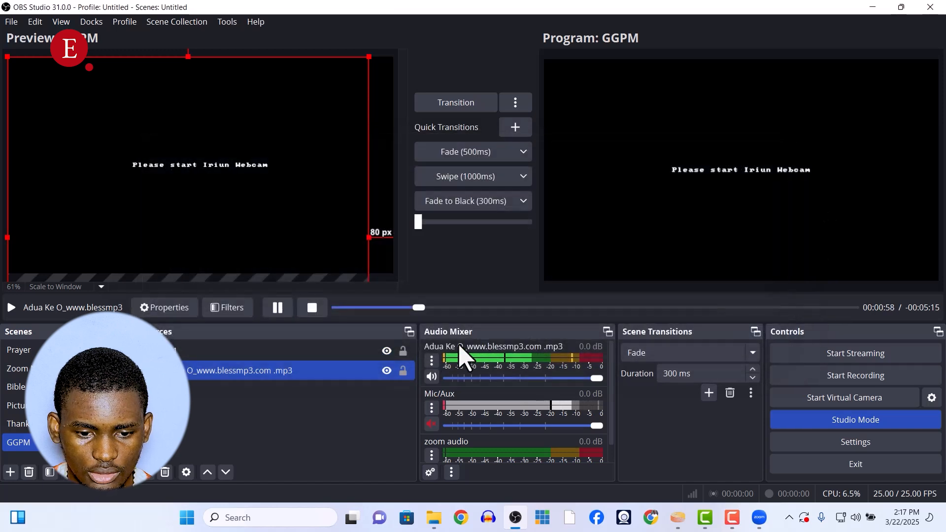
left_click(431, 360)
left_click(456, 311)
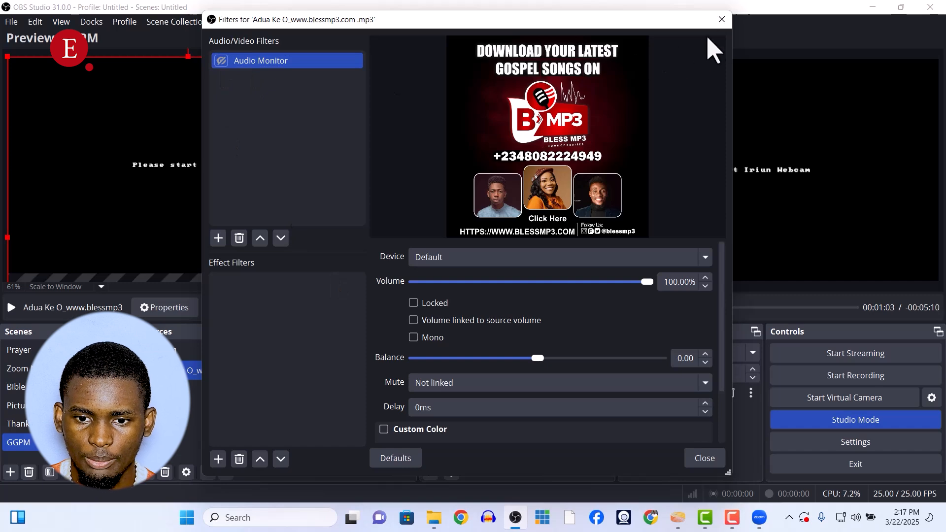
left_click(718, 20)
left_click(344, 406)
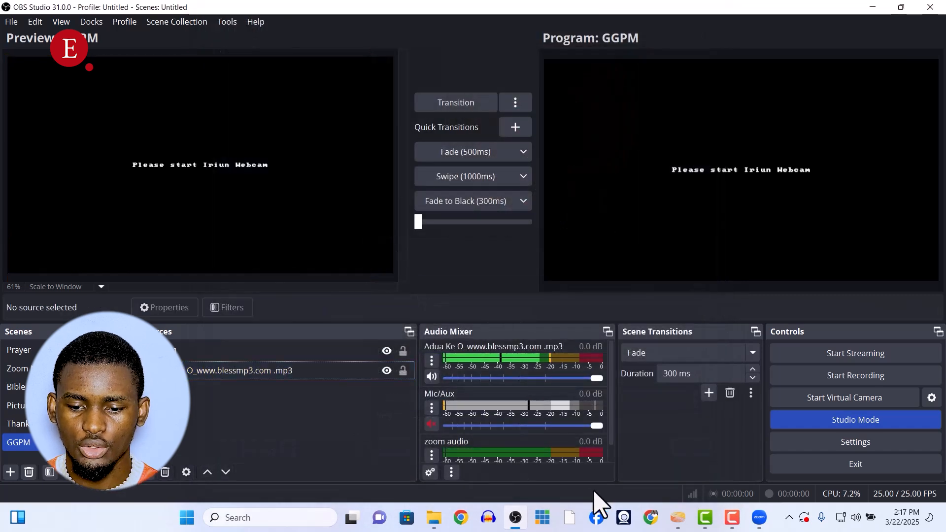
Step: Switch to Zoom, start a new meeting, and join it with computer audio
left_click(759, 517)
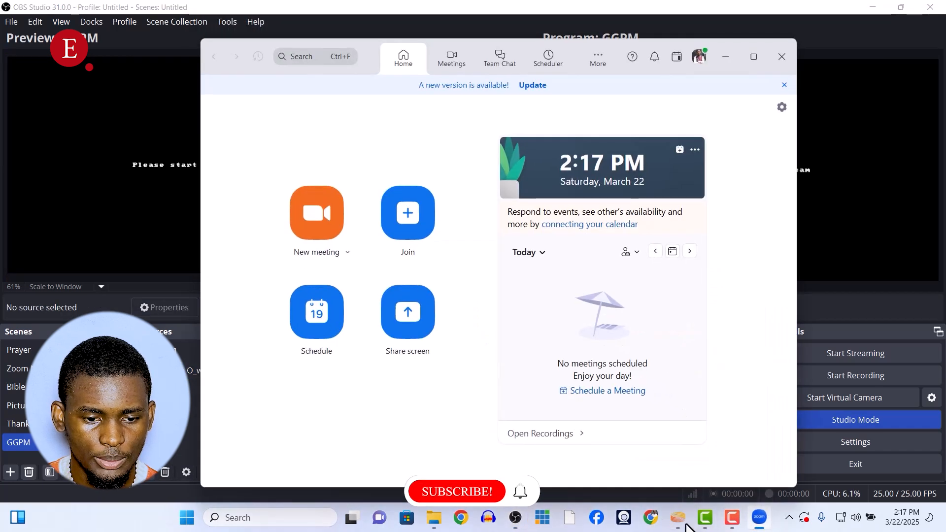
left_click(303, 212)
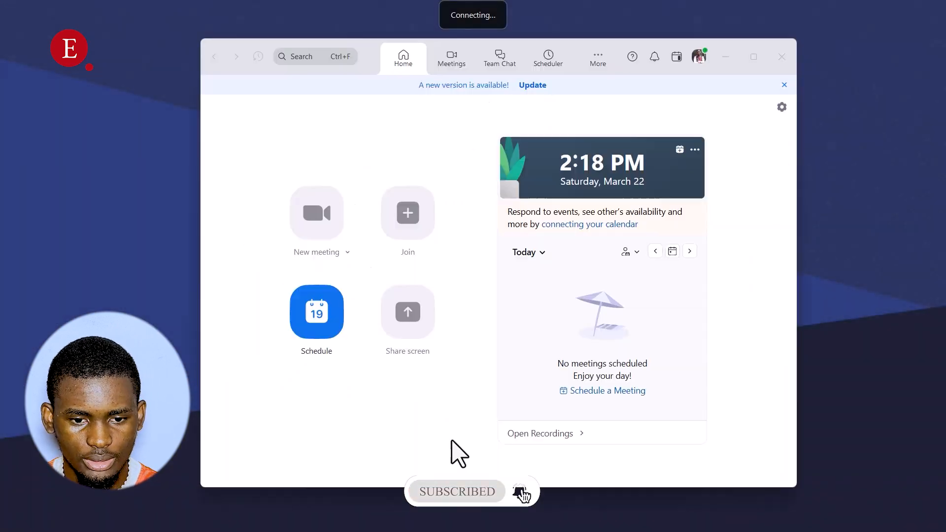
key("alt+Tab")
key("alt+Tab")
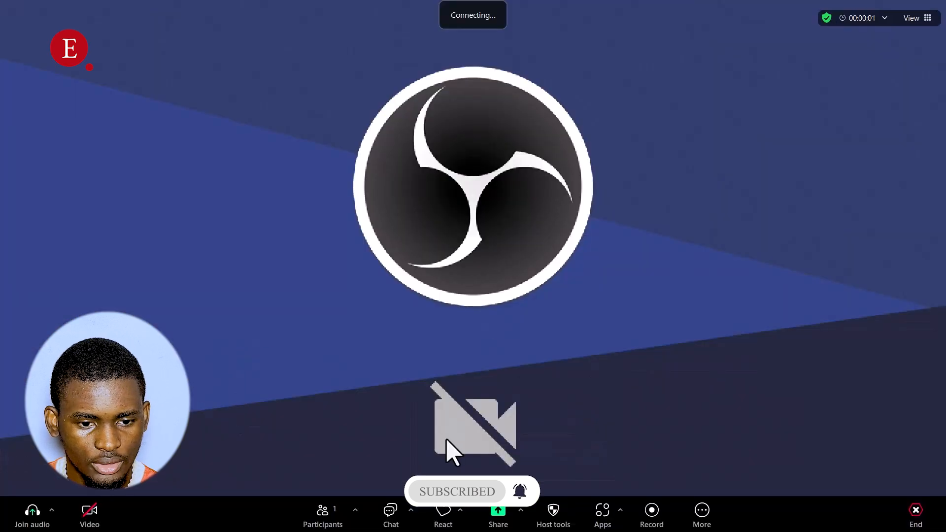
key("alt+Tab")
key("Tab")
key("Tab")
key("Tab")
key("Tab")
key("Tab")
key("Tab")
key("Tab")
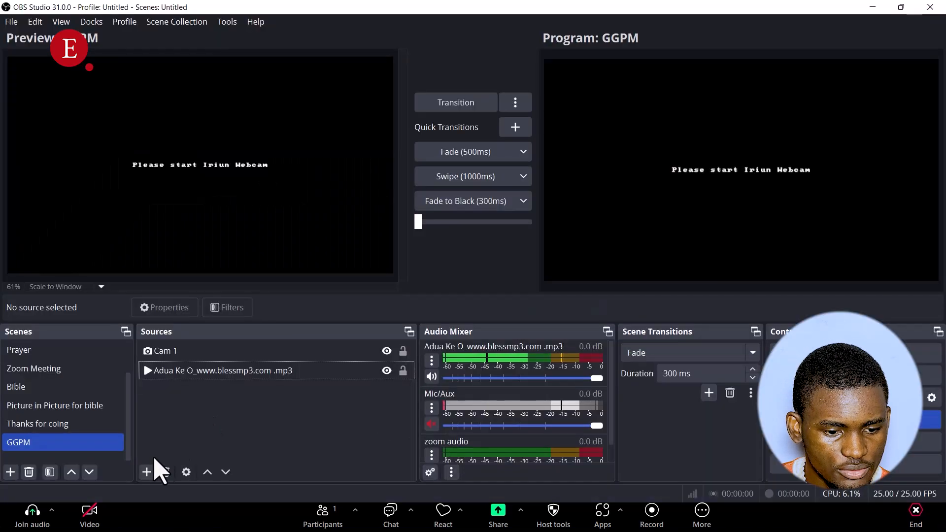
left_click(147, 472)
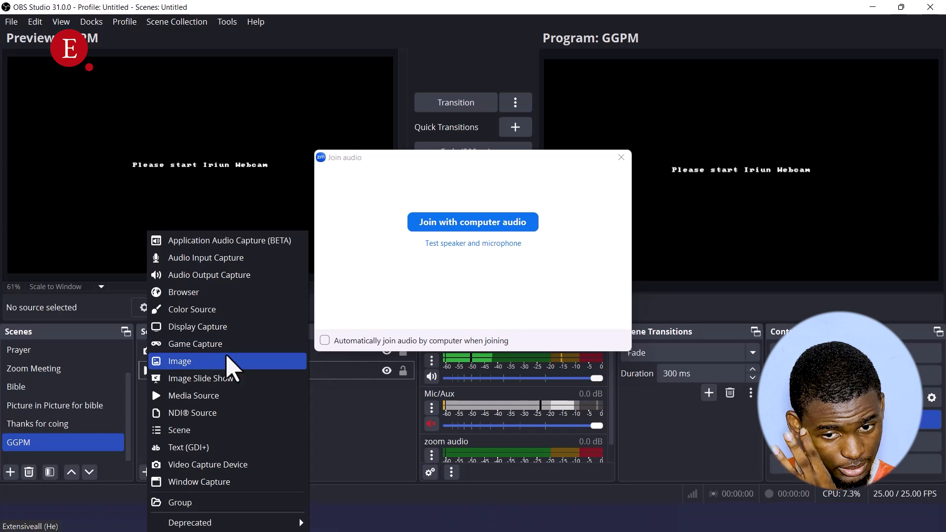
left_click(522, 228)
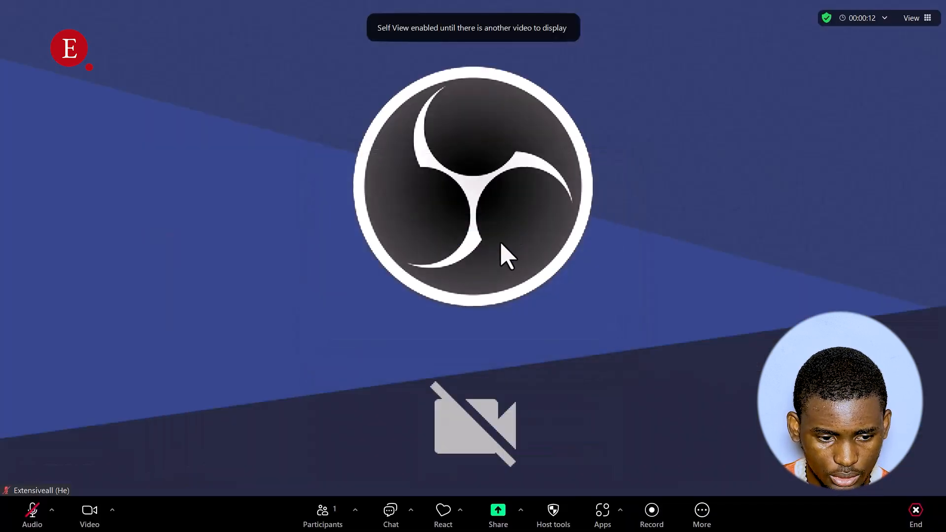
Step: Switch back to OBS Studio and set the Cam 1 source's device to Integrated Webcam
key("alt+Tab")
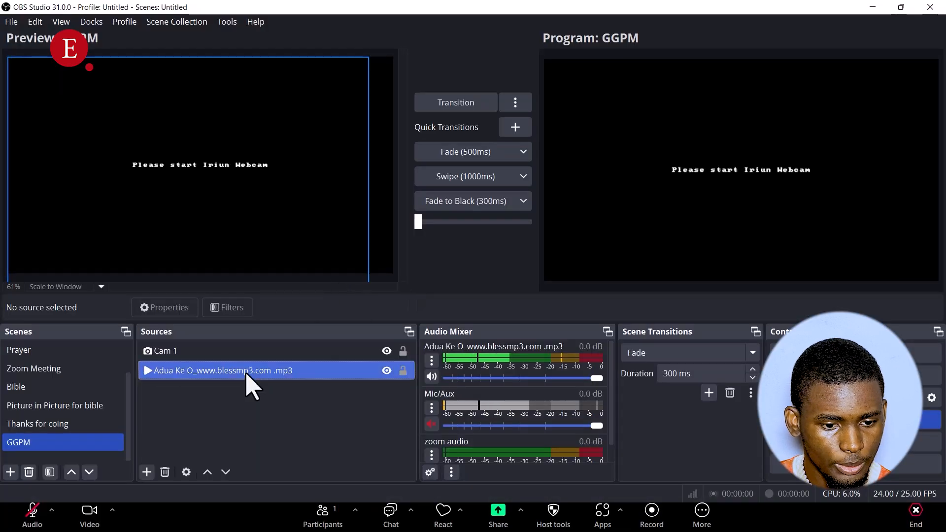
double_click(187, 352)
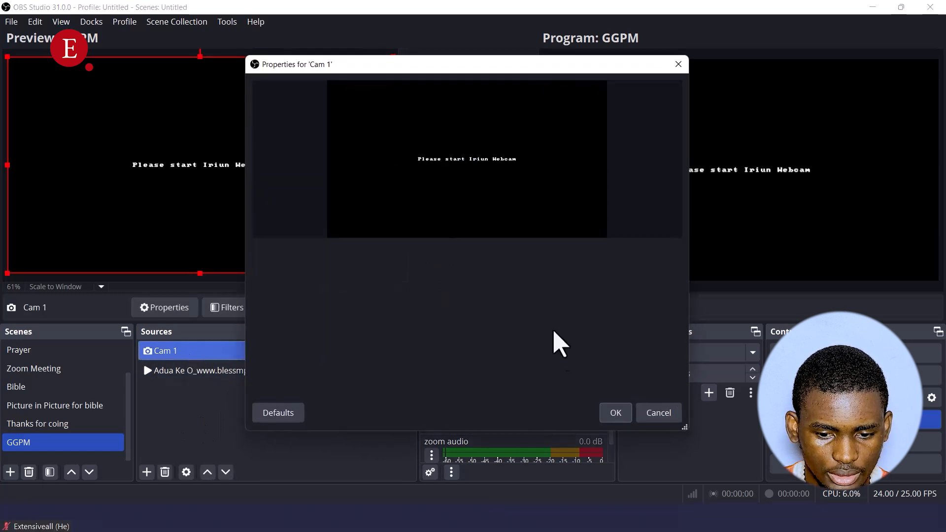
left_click(495, 256)
left_click(471, 274)
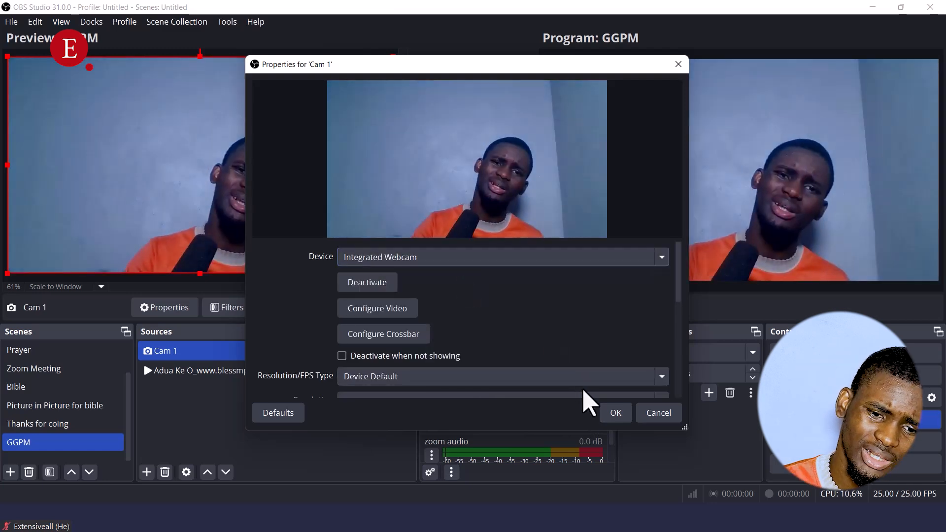
left_click(614, 412)
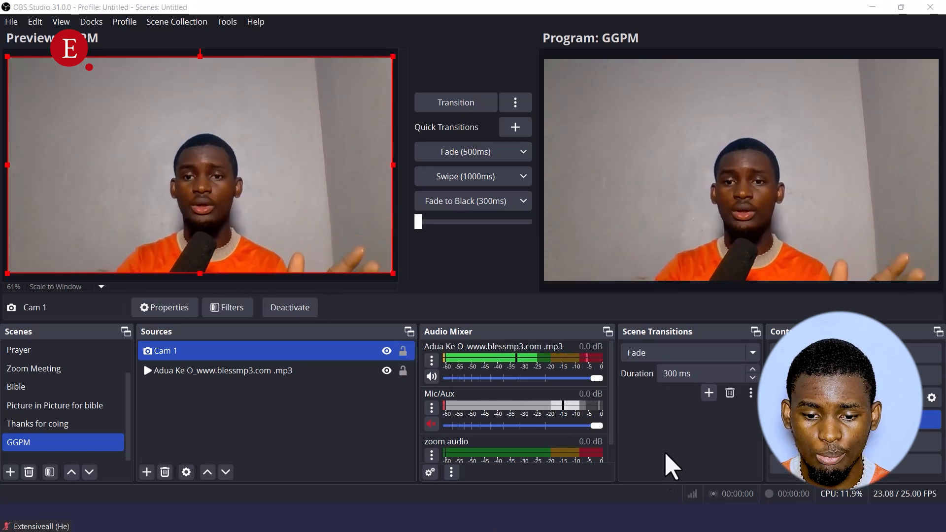
Step: Return to the Zoom meeting, unmute the microphone, and check the selected microphone and speaker devices
mouse_move(634, 524)
left_click(705, 524)
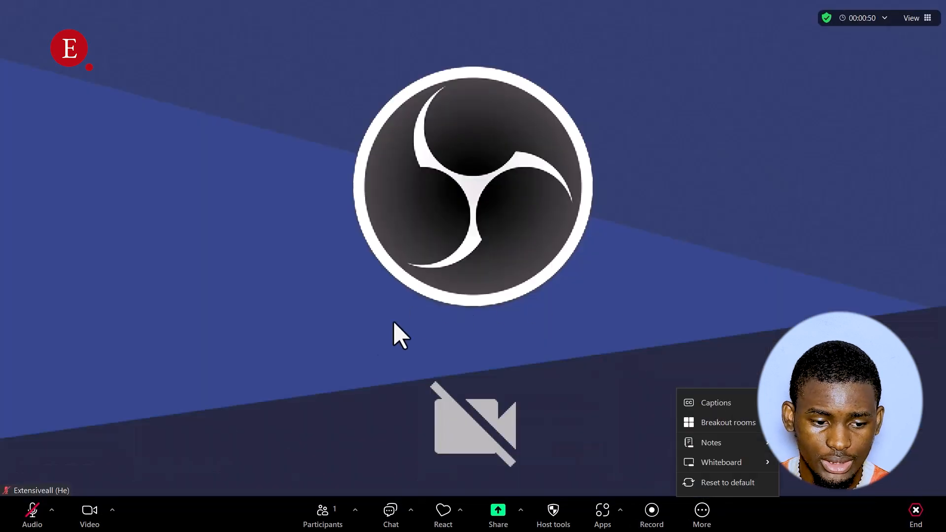
left_click(34, 515)
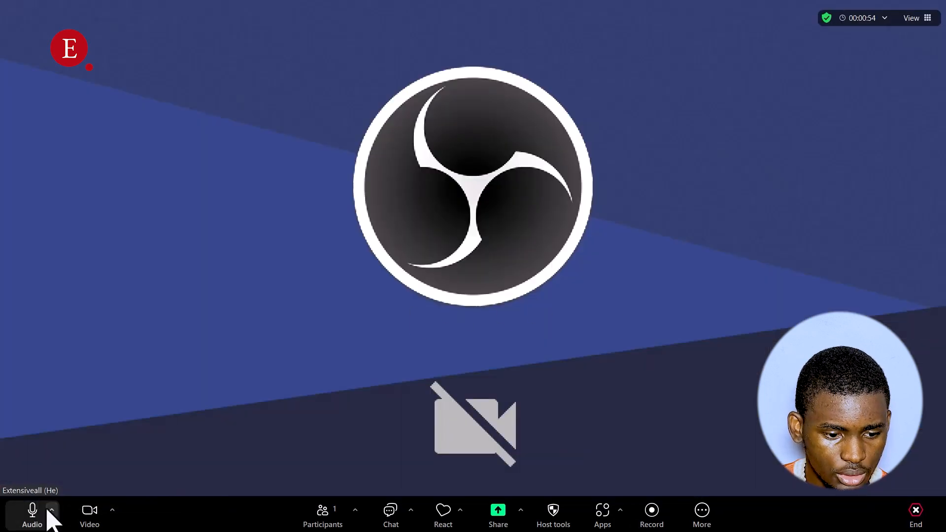
left_click(52, 510)
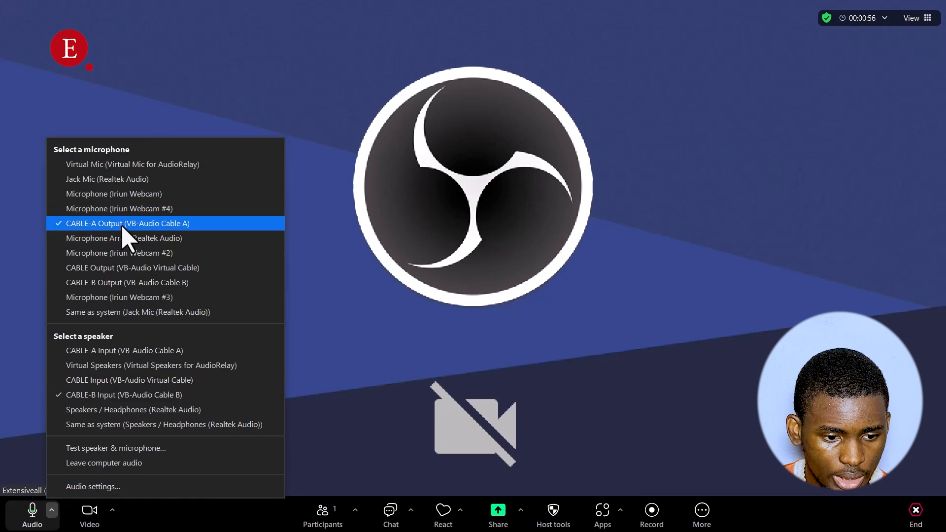
left_click(413, 354)
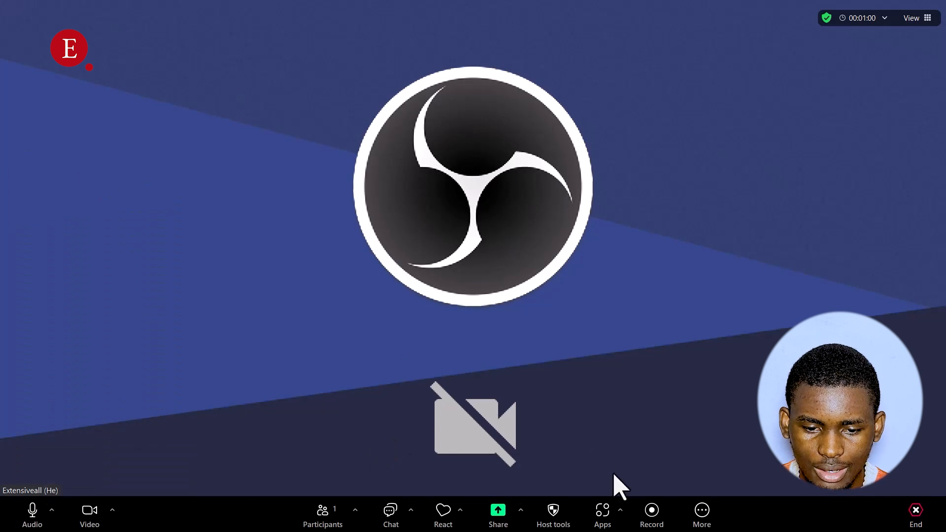
Step: Switch to OBS Studio and start the virtual camera
key("alt+Tab")
key("alt+Tab")
key("alt+Tab")
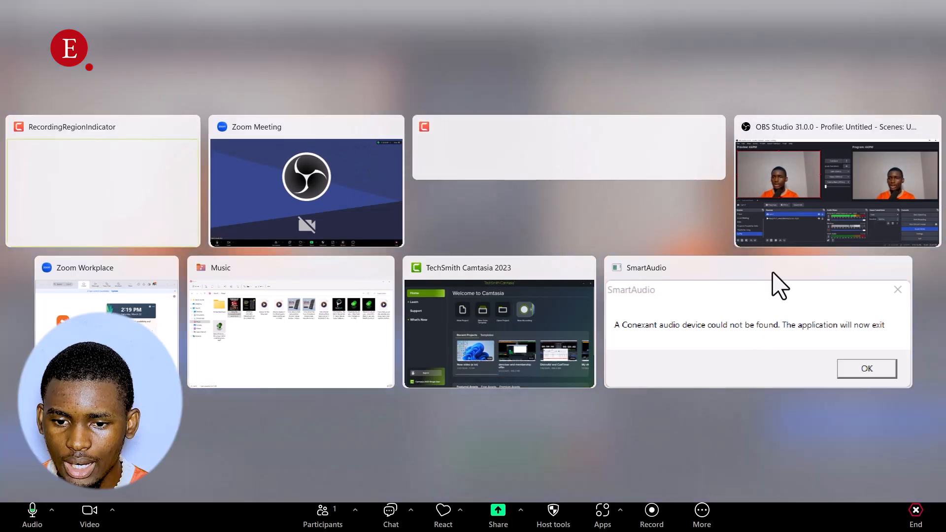
left_click(807, 202)
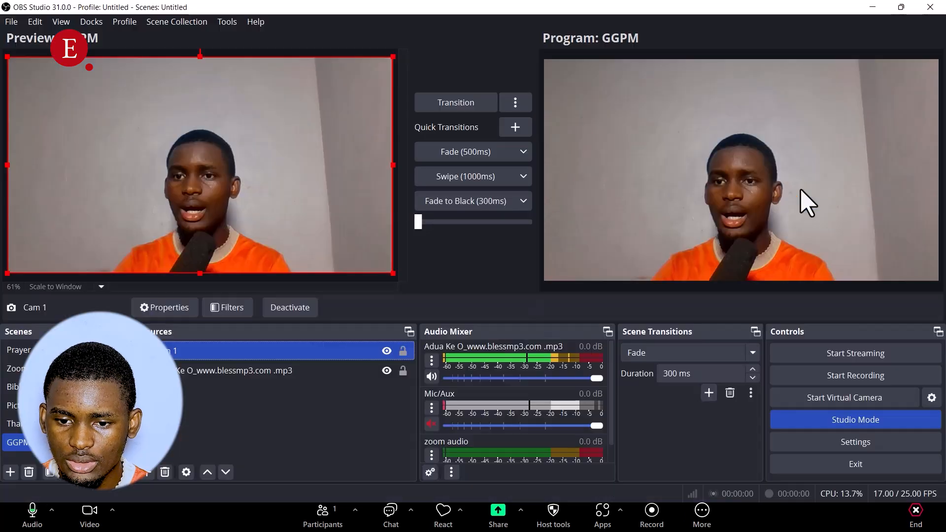
left_click(832, 401)
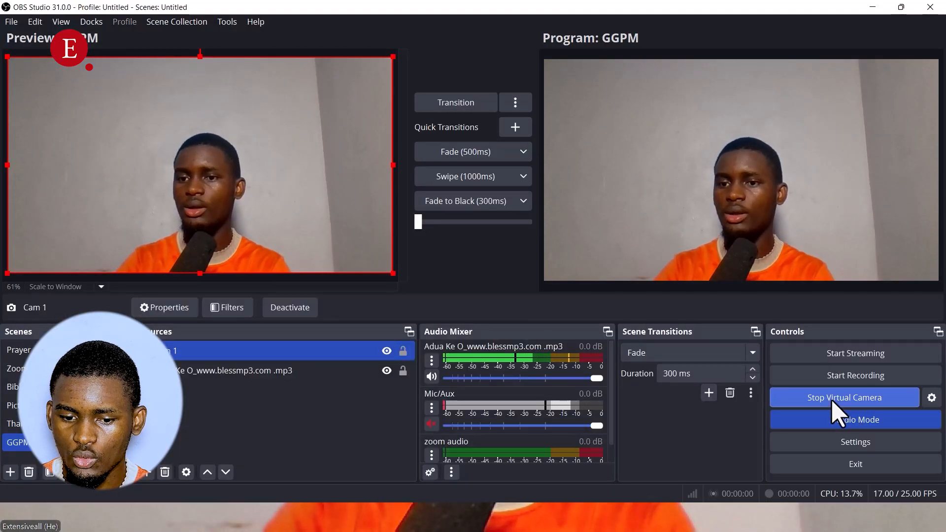
Step: Examine the virtual camera's available output types and cancel the dialog without changing the selection
left_click(931, 399)
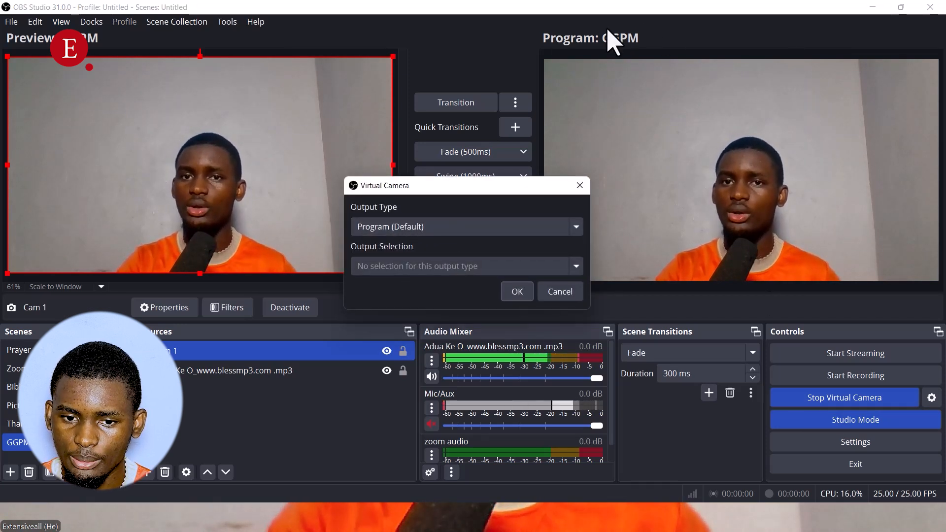
left_click(536, 227)
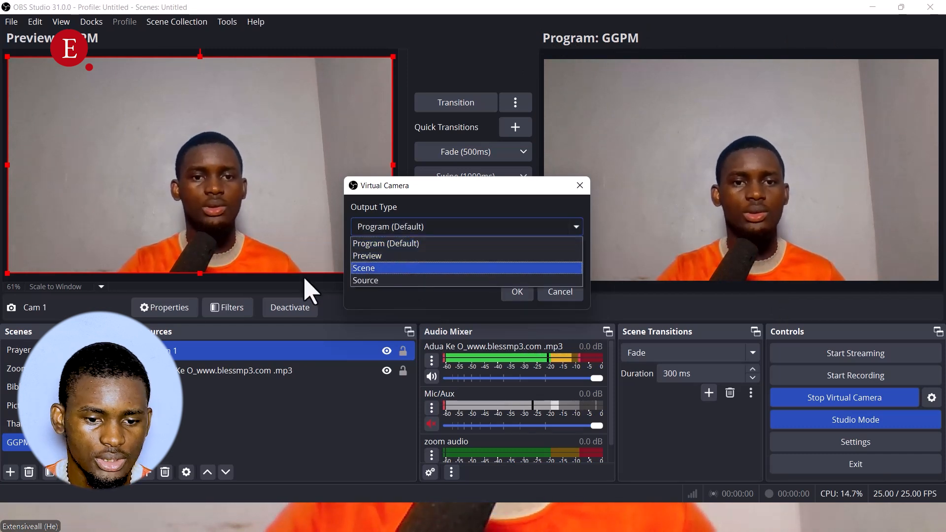
left_click(568, 295)
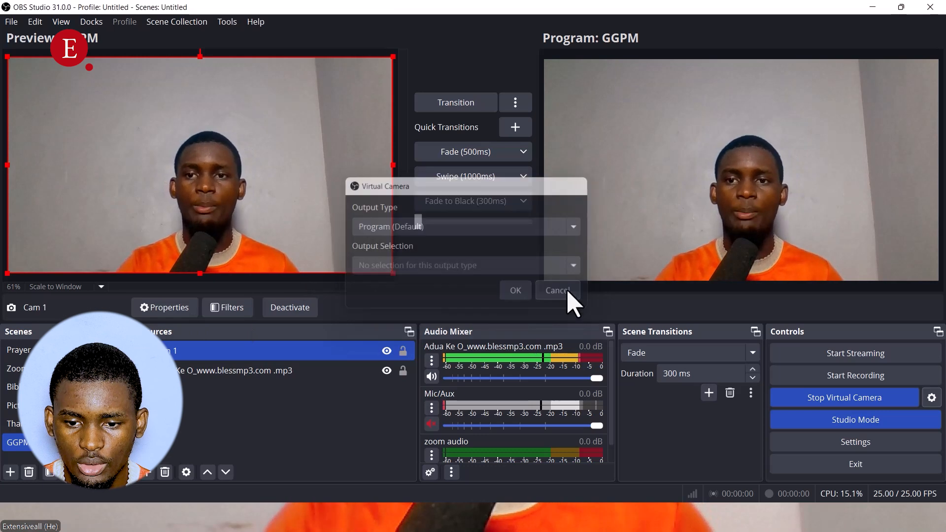
Step: Switch to the Zoom meeting and check which camera is selected for its video
mouse_move(708, 507)
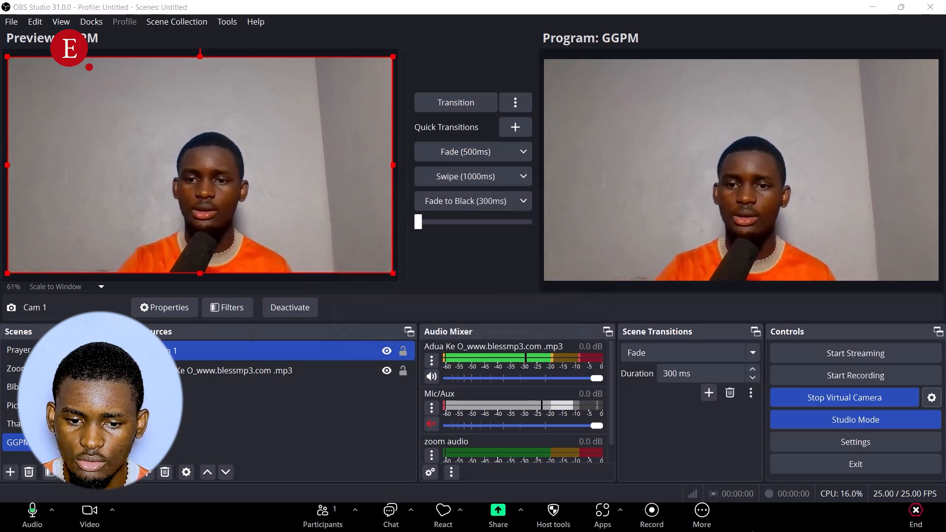
key("alt+Tab")
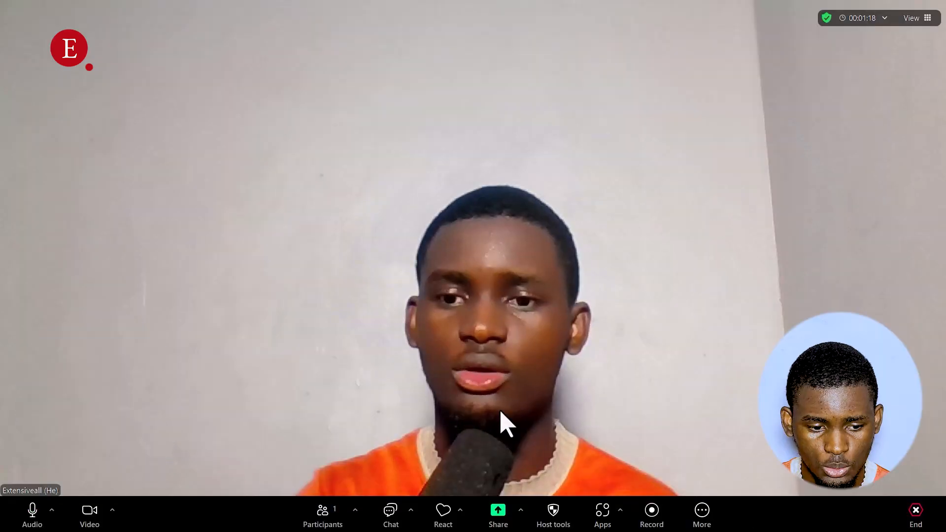
left_click(112, 511)
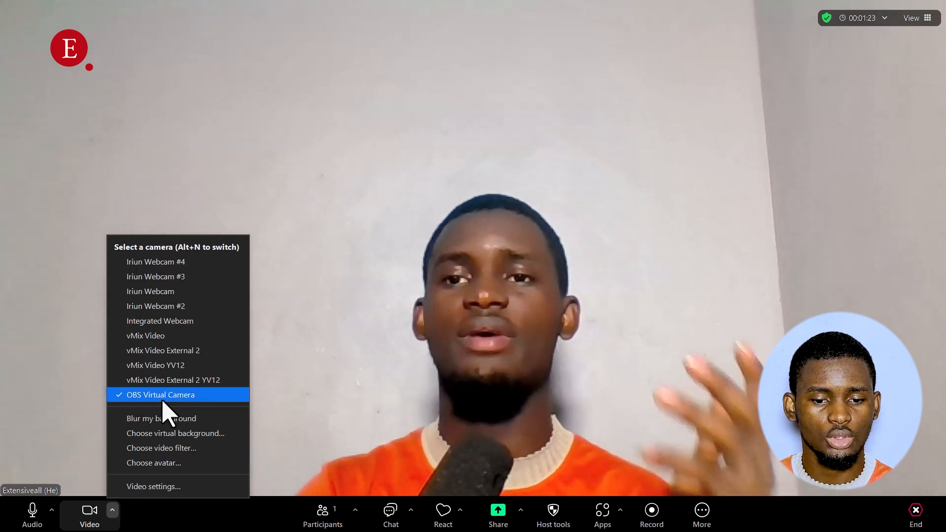
left_click(338, 380)
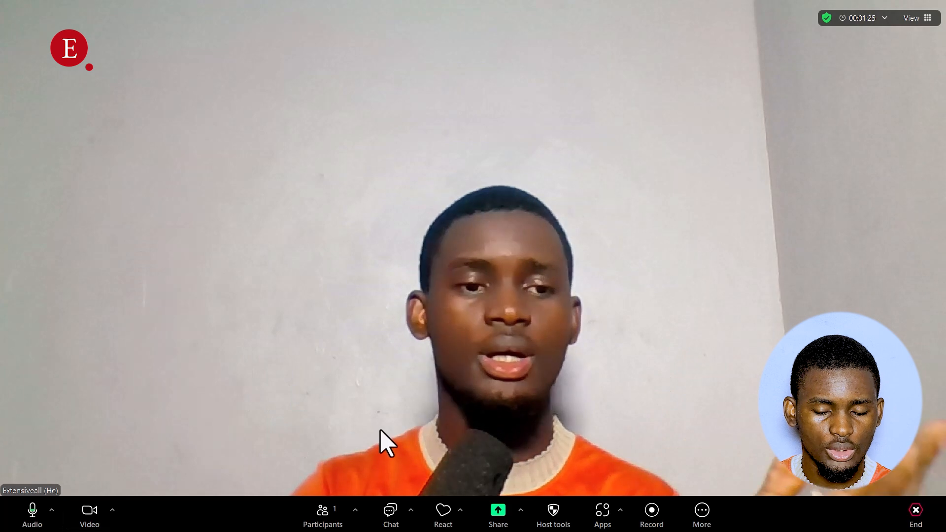
Step: Switch to OBS Studio and send the Picture in Picture for bible scene to Program with Fade (500ms)
key("alt+Tab")
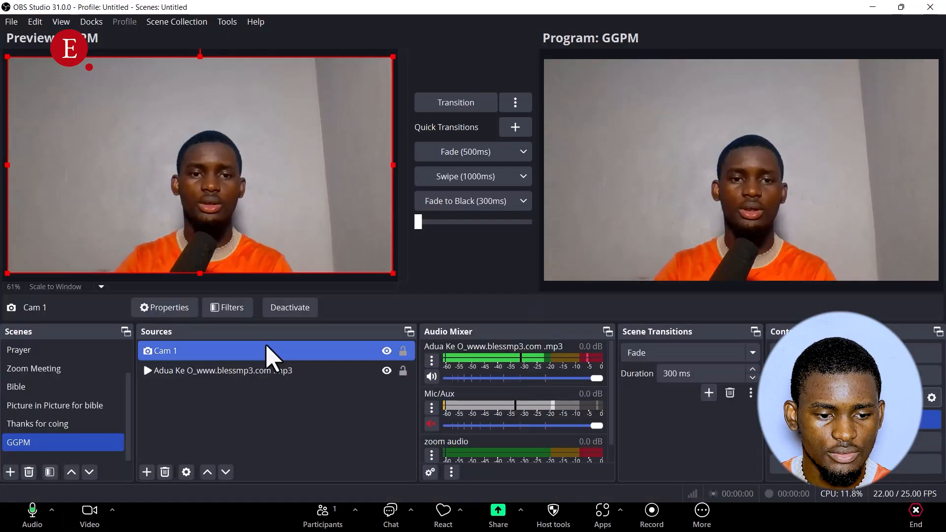
left_click(81, 407)
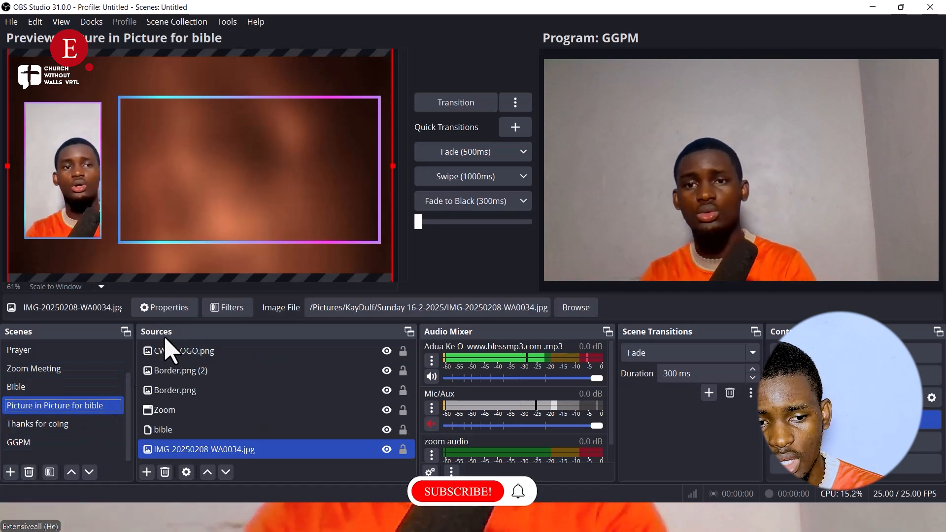
left_click(363, 409, "ctrl")
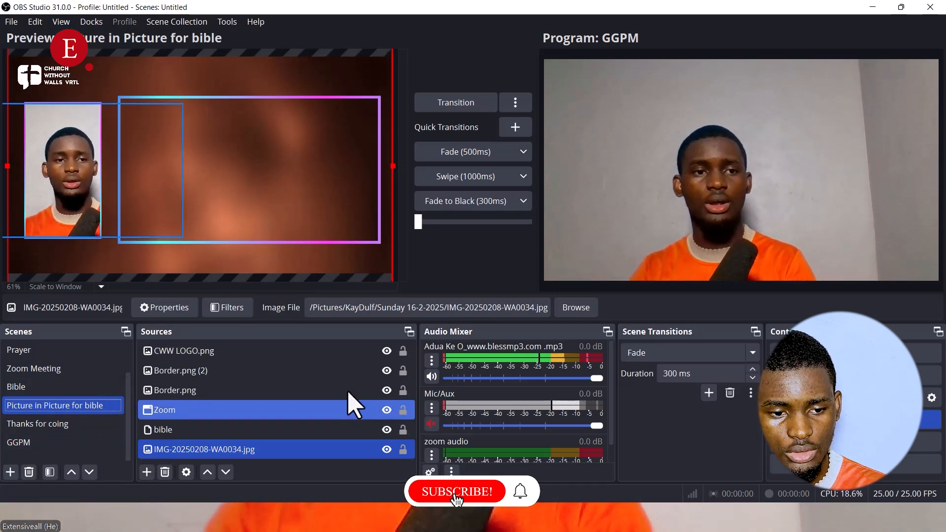
left_click(474, 155)
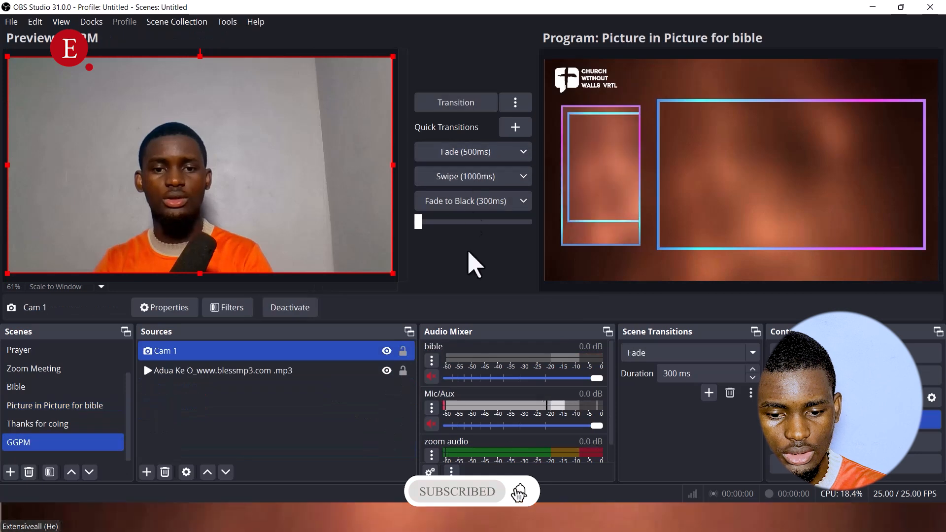
Step: Check the scene in the Zoom meeting, and return the GGPM scene to Program in OBS Studio with Fade (500ms)
left_click(761, 530)
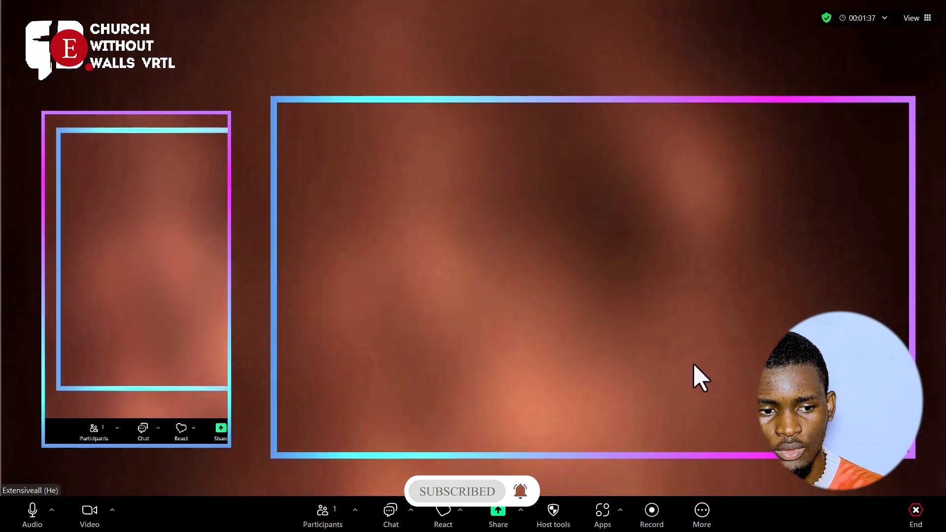
key("alt+Tab")
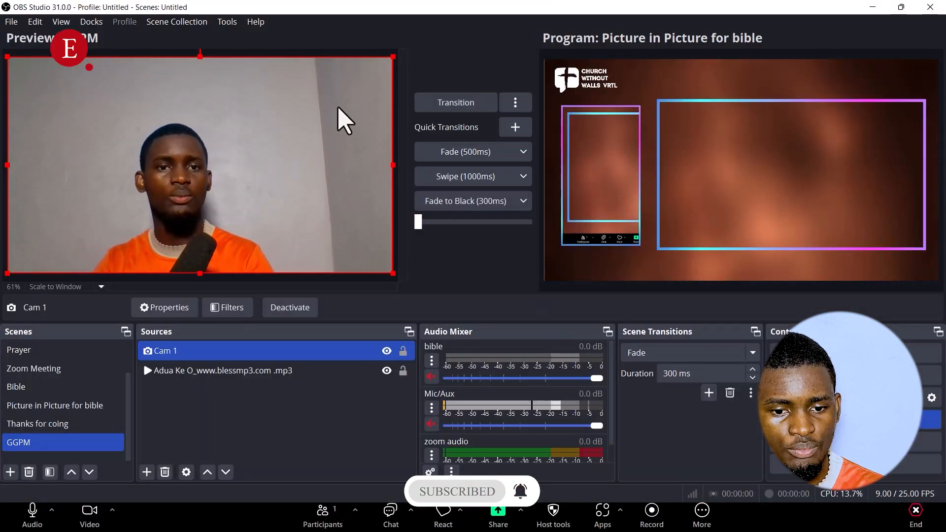
left_click(464, 156)
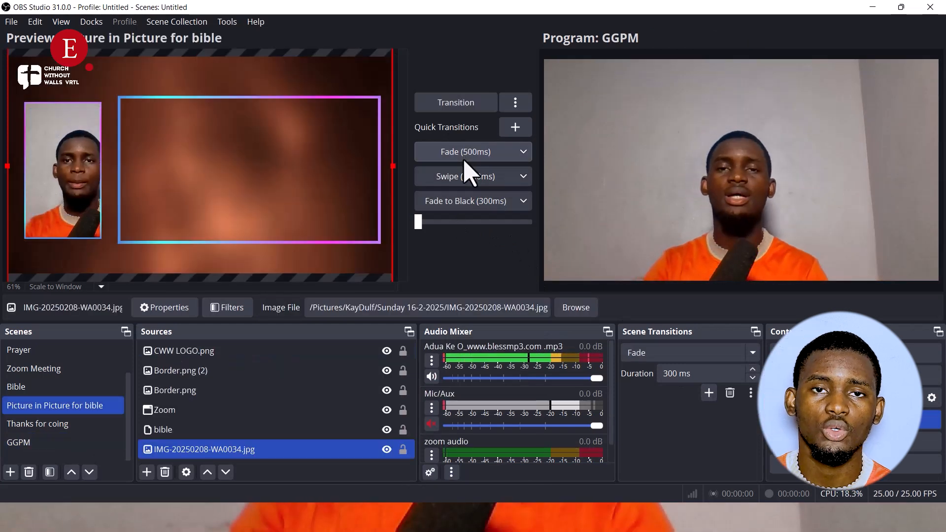